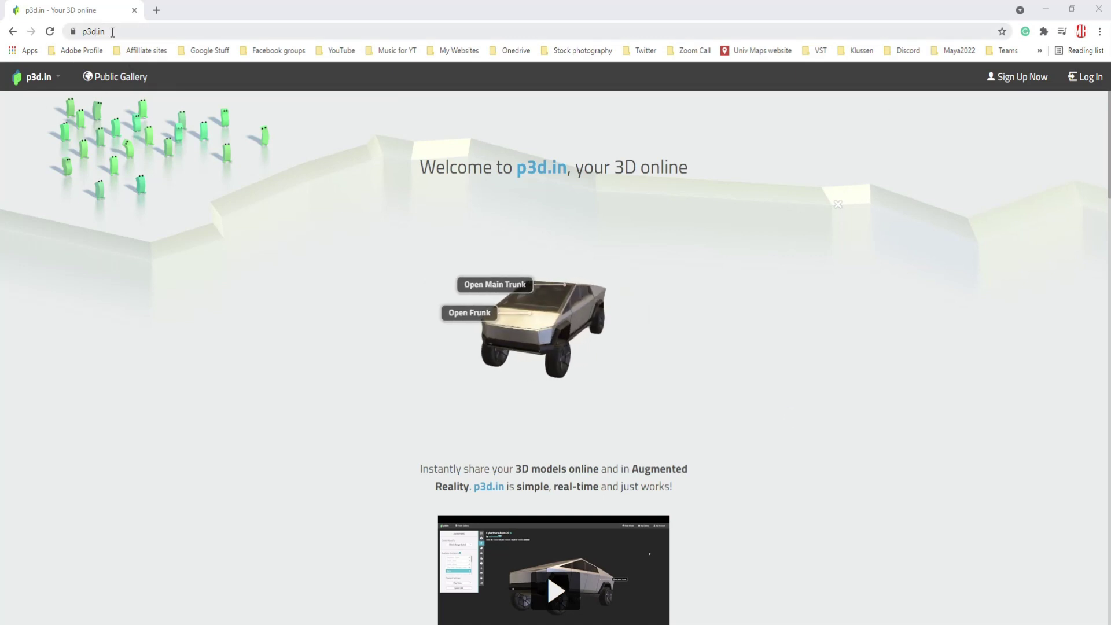
- Go from the p3d.in sign-up page to the login form and log in with the saved credentials
left_click(1022, 78)
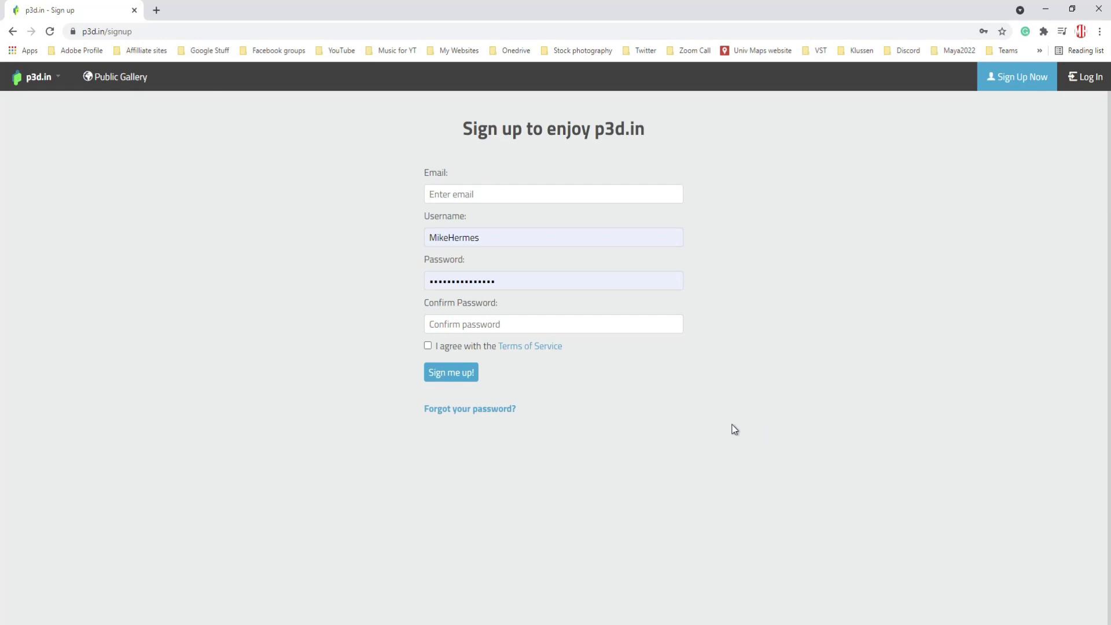
left_click(1089, 81)
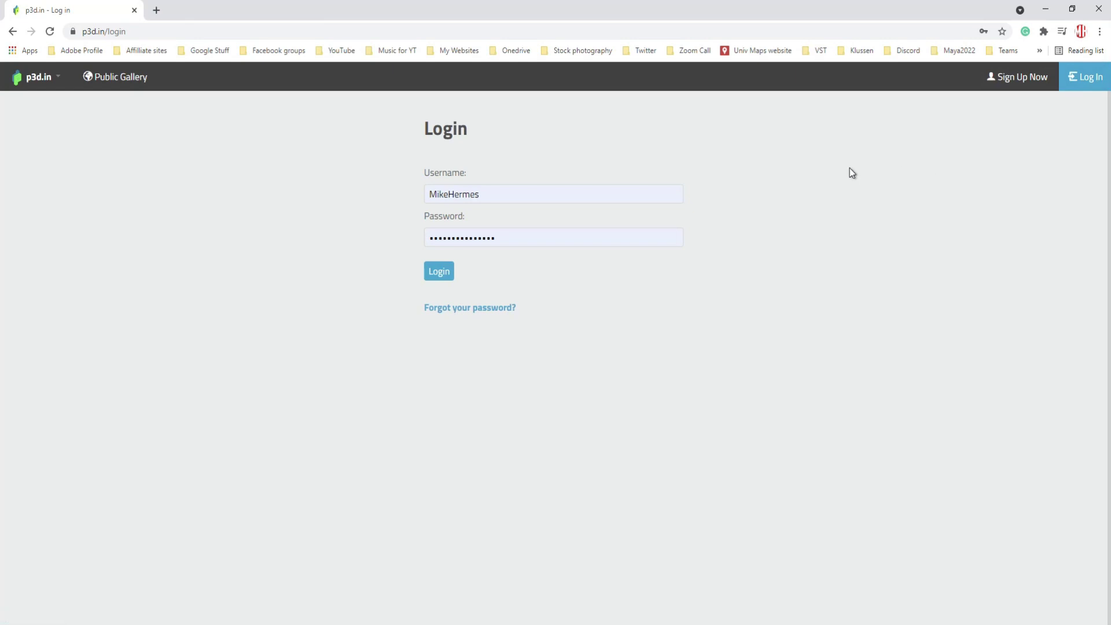
left_click(440, 273)
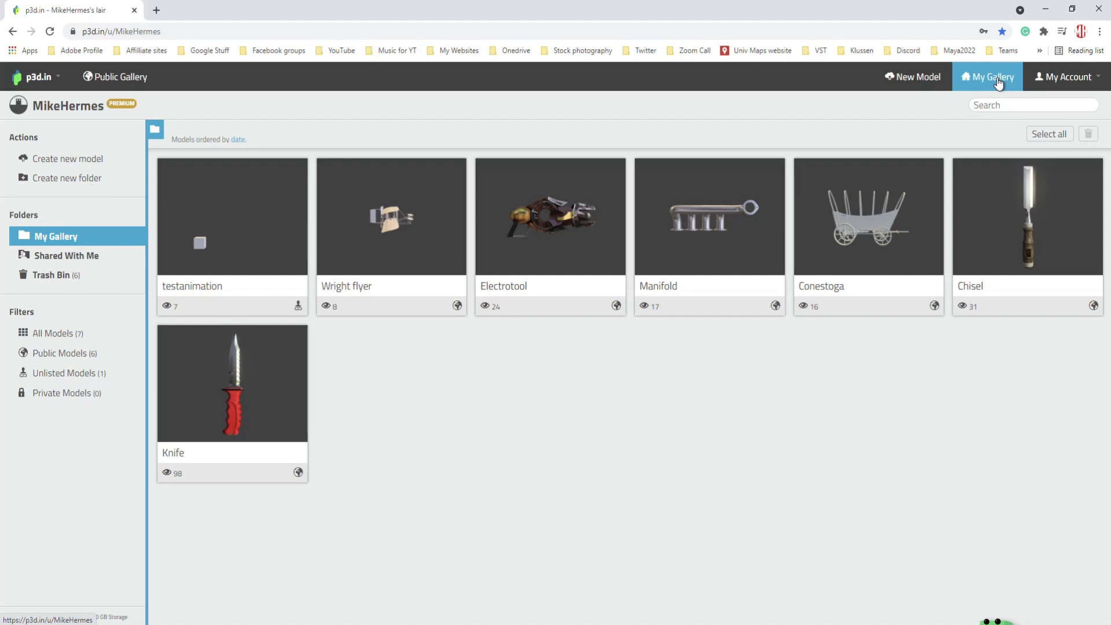
- Glance at the public staff picks, return to My Gallery, and open the Knife model
left_click(127, 85)
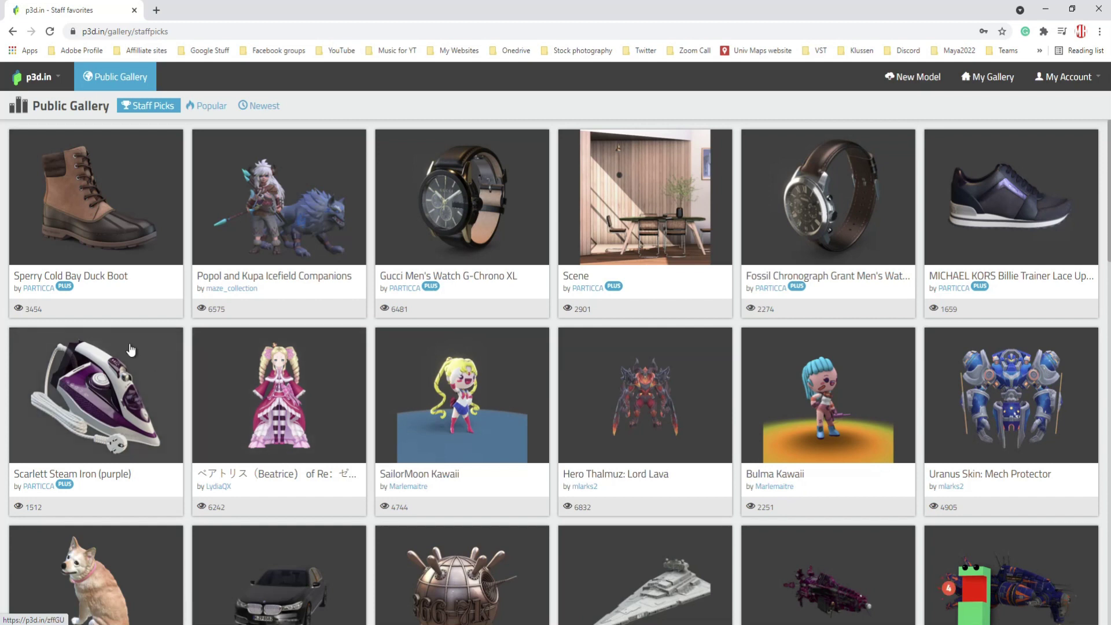
left_click(994, 81)
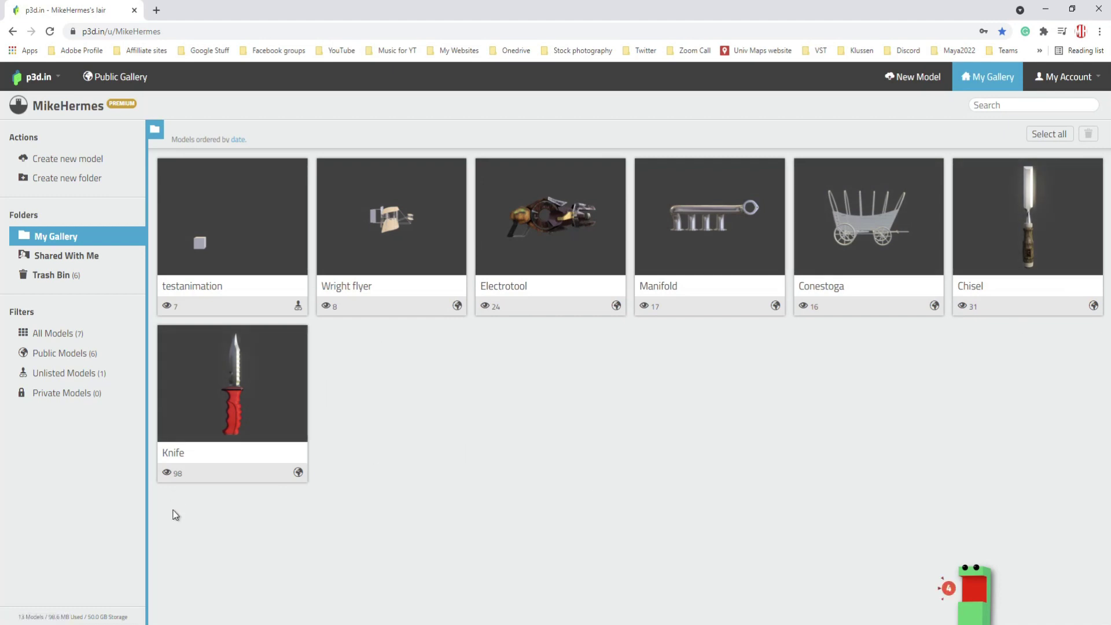
left_click(265, 386)
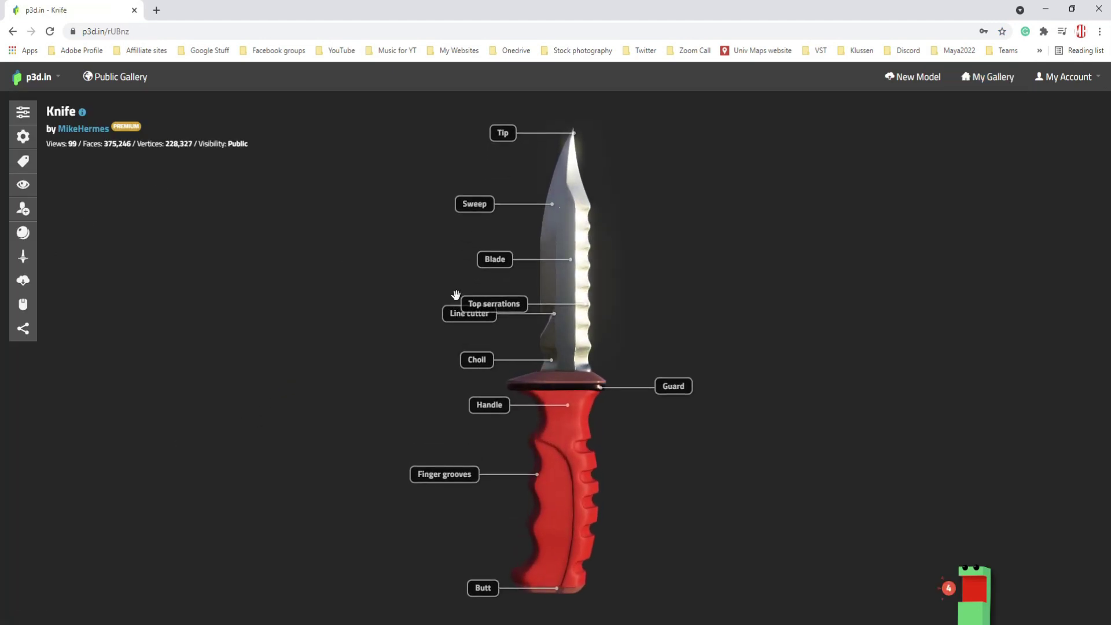
- Set the Knife model spinning in the viewer
left_click(24, 262)
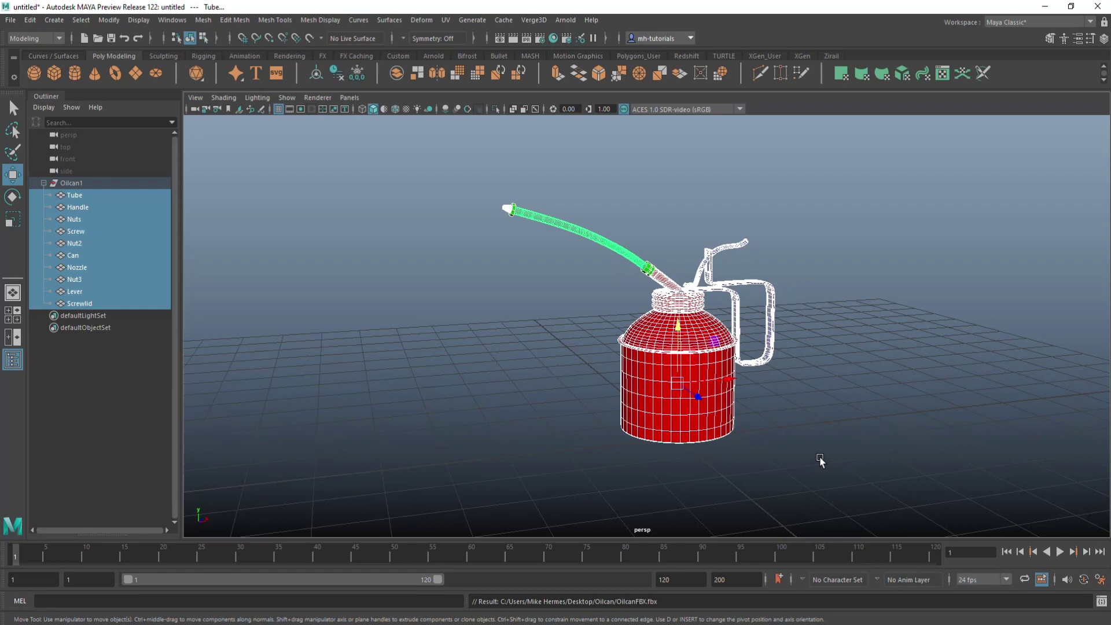
left_click(869, 385)
left_click_drag(420, 179, 874, 463)
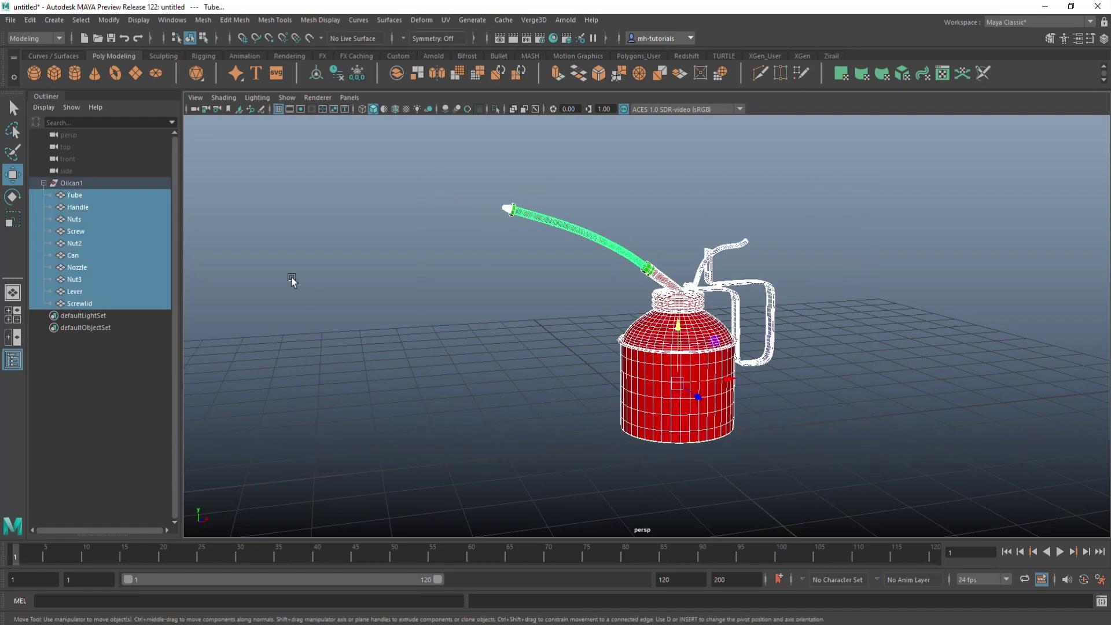
left_click(72, 184)
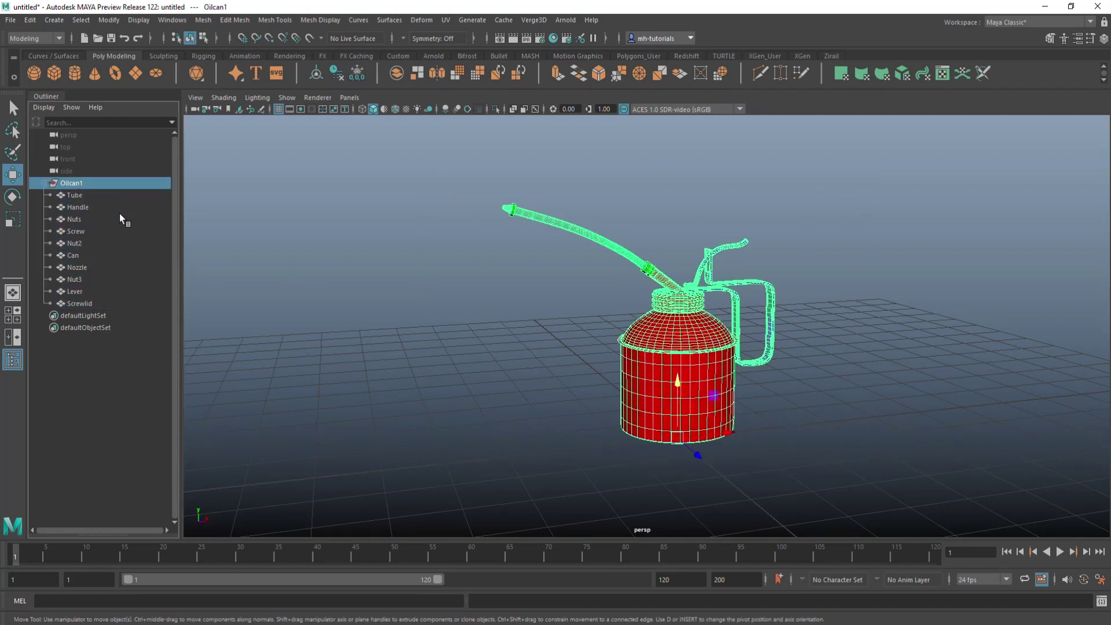
left_click(81, 196)
left_click(81, 208)
left_click(79, 220)
left_click(78, 231)
left_click(78, 242)
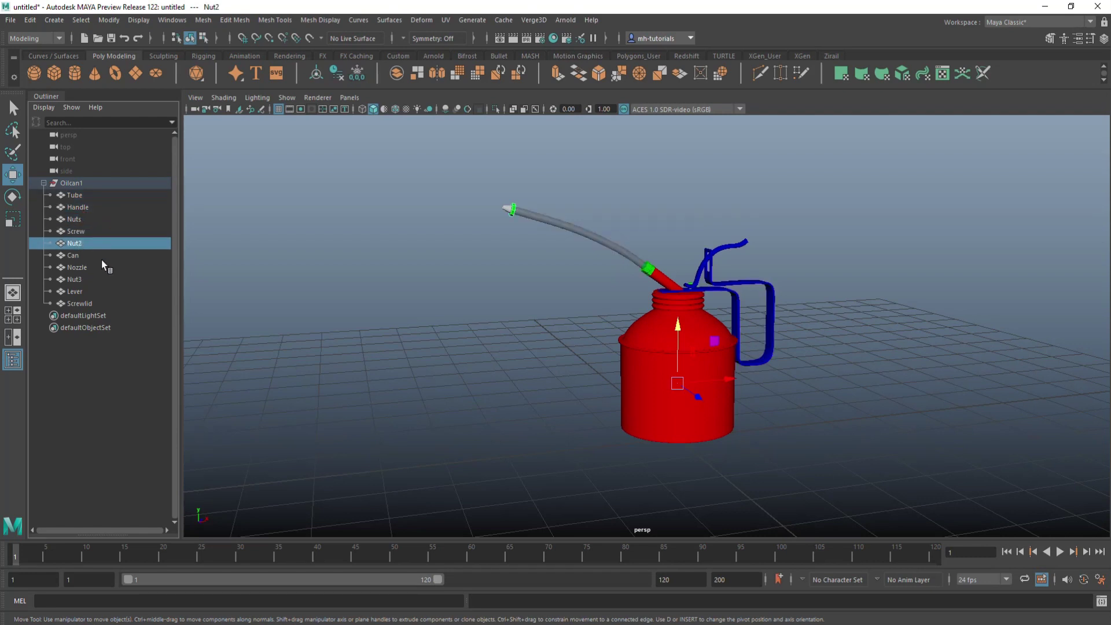
left_click(75, 197)
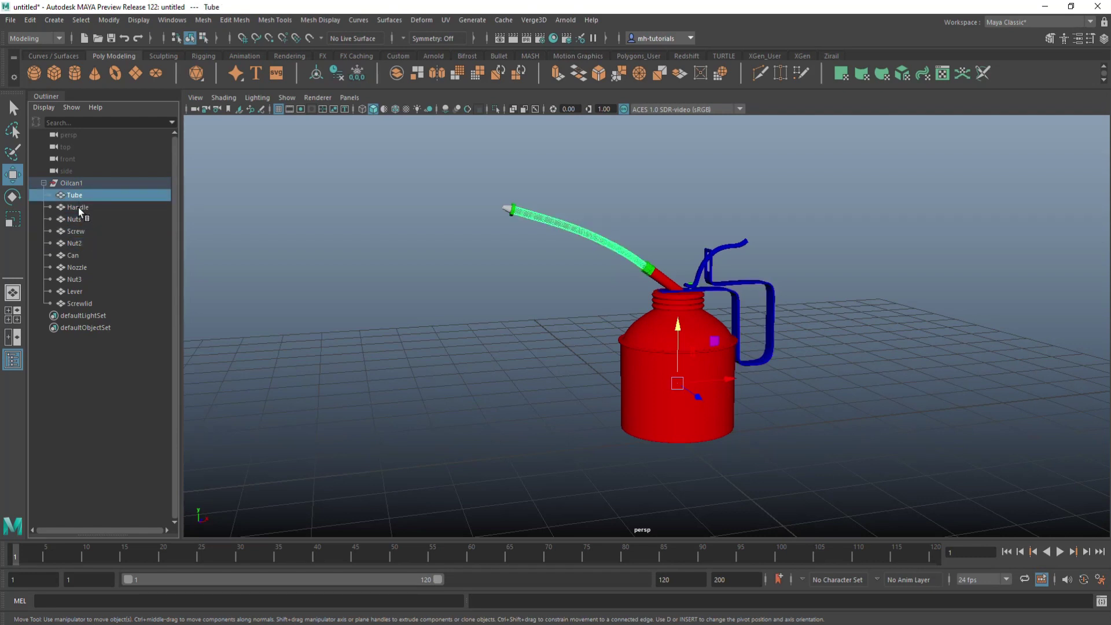
left_click(79, 207)
left_click(80, 219)
left_click(79, 233)
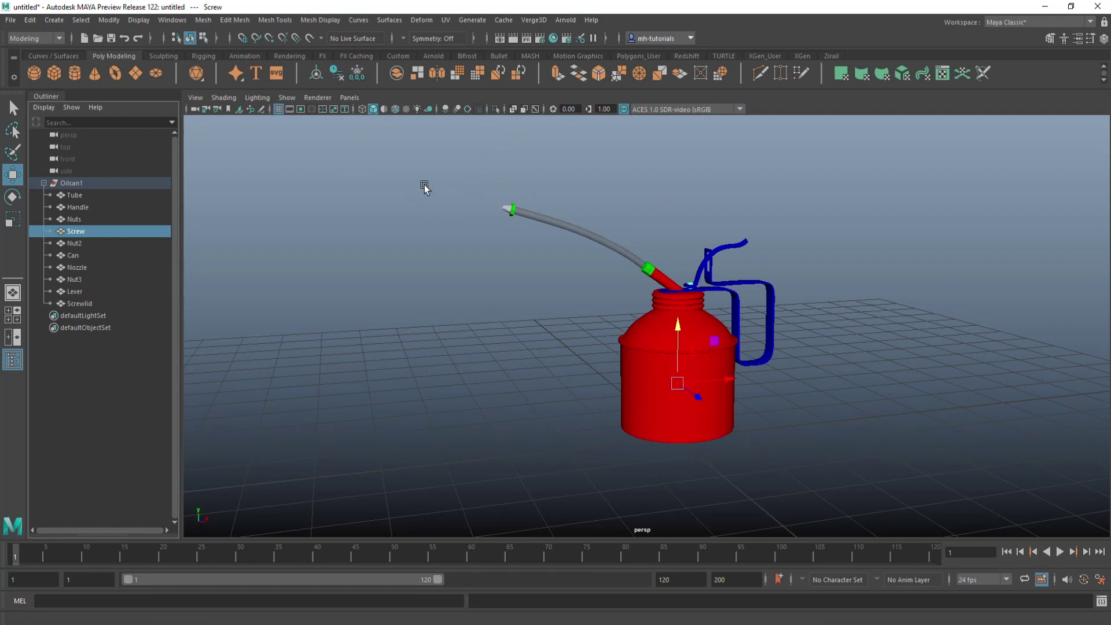
left_click(96, 183)
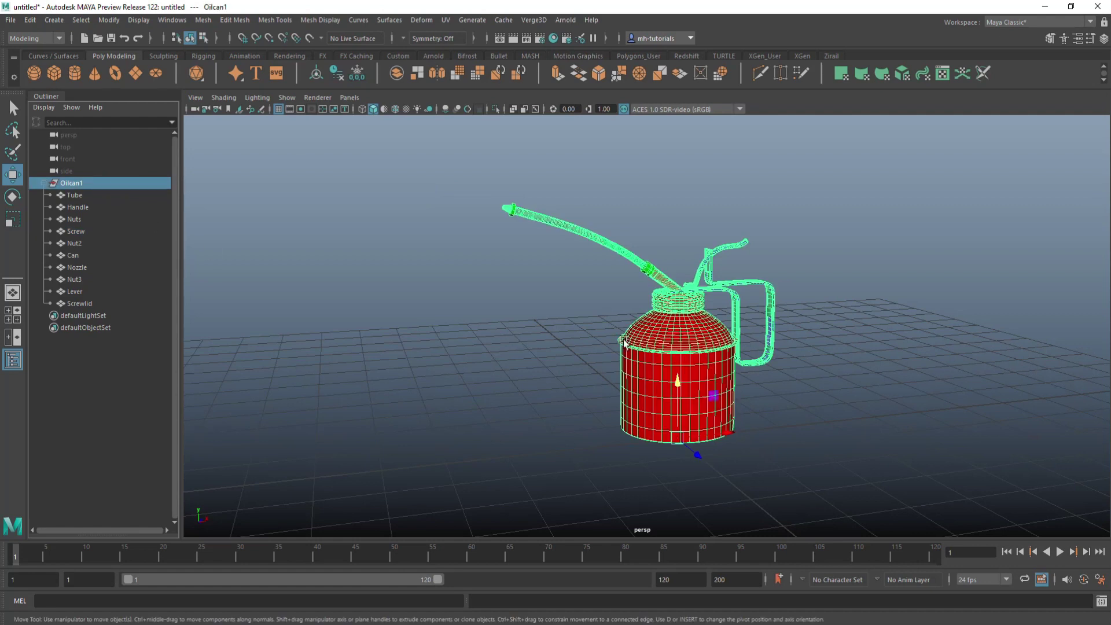
- Export the selected Oilcan1 group as OilcanFBX.fbx, replacing the existing file
left_click(10, 20)
left_click(77, 184)
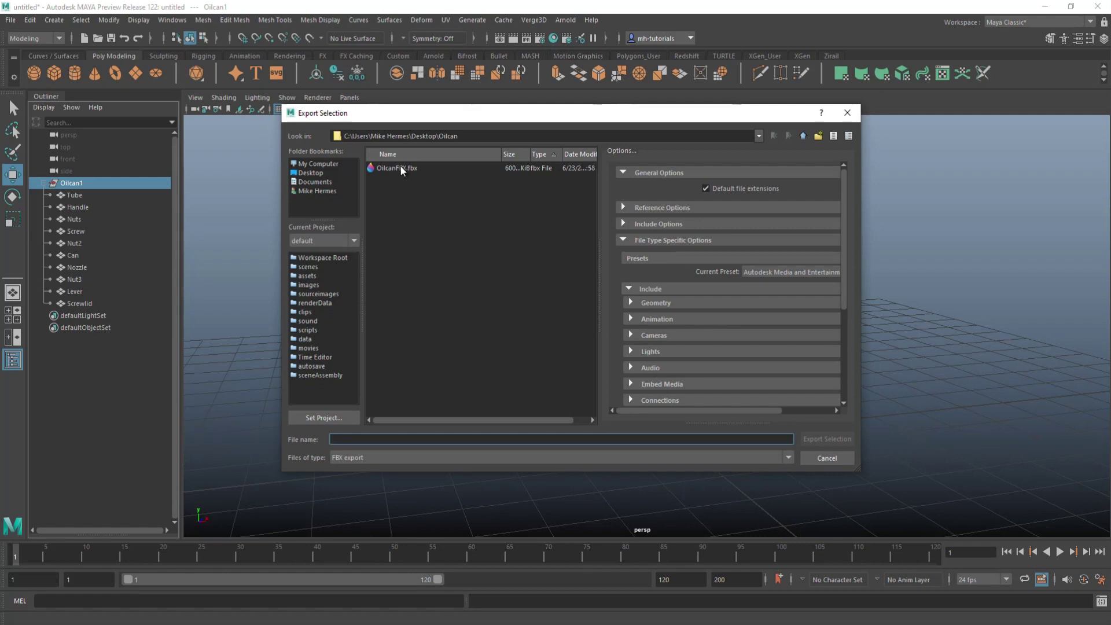
left_click(392, 170)
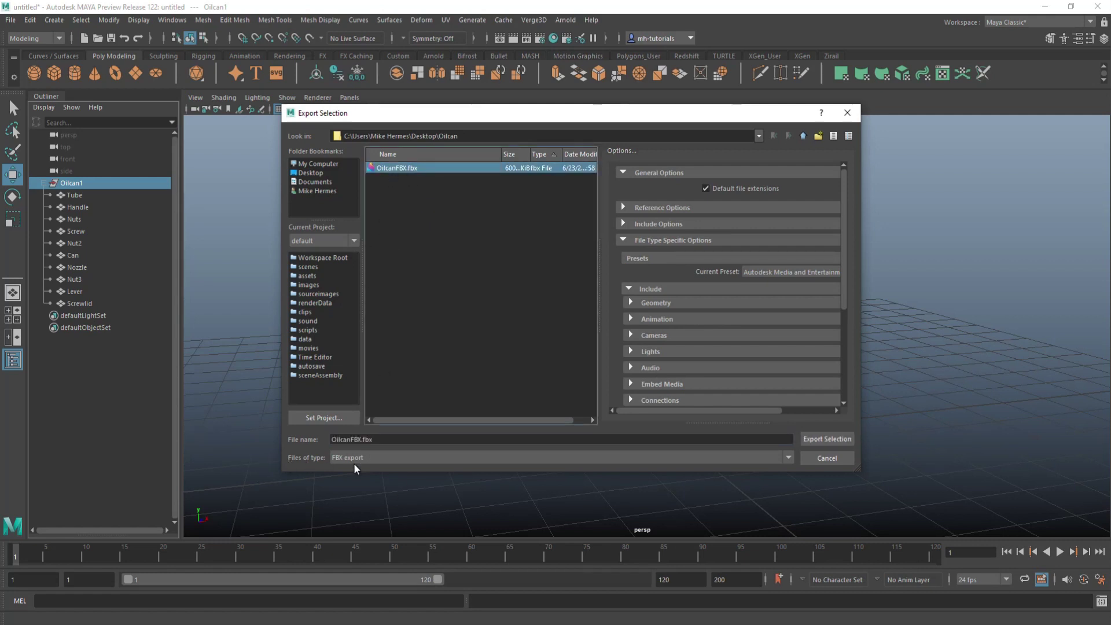
left_click(837, 441)
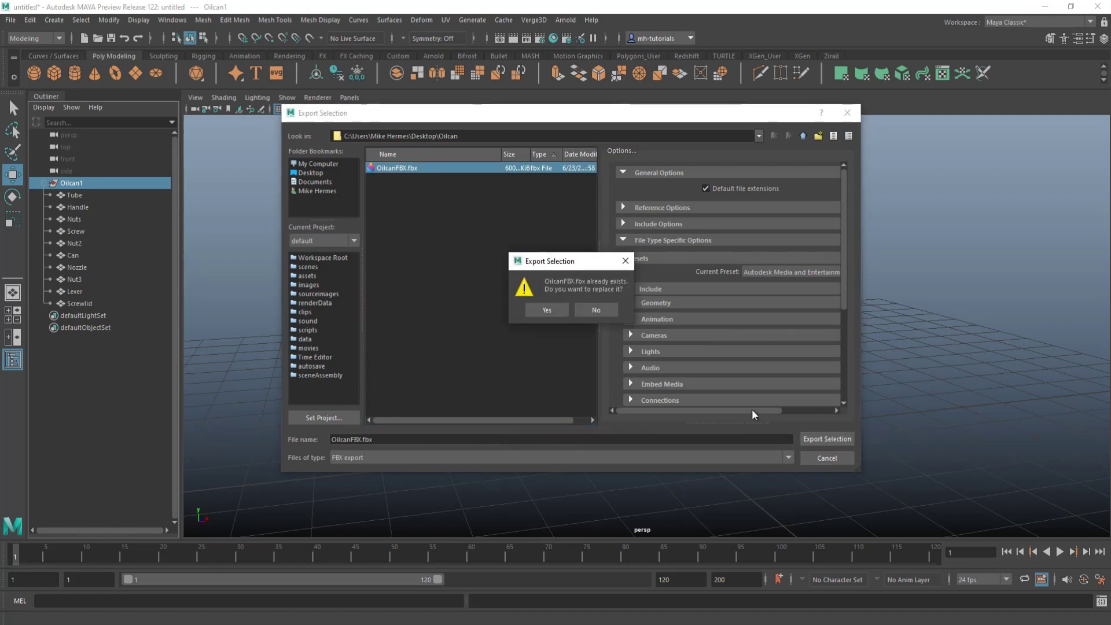
left_click(546, 310)
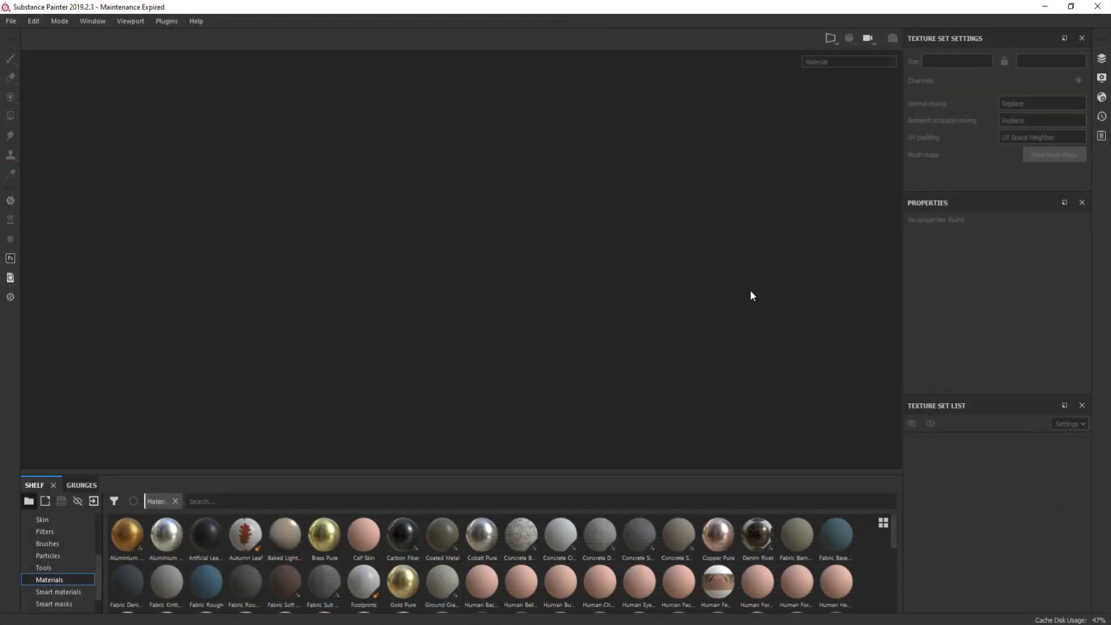
- Create a new Substance Painter project loading OilcanFBX from the Oilcan folder
left_click(11, 21)
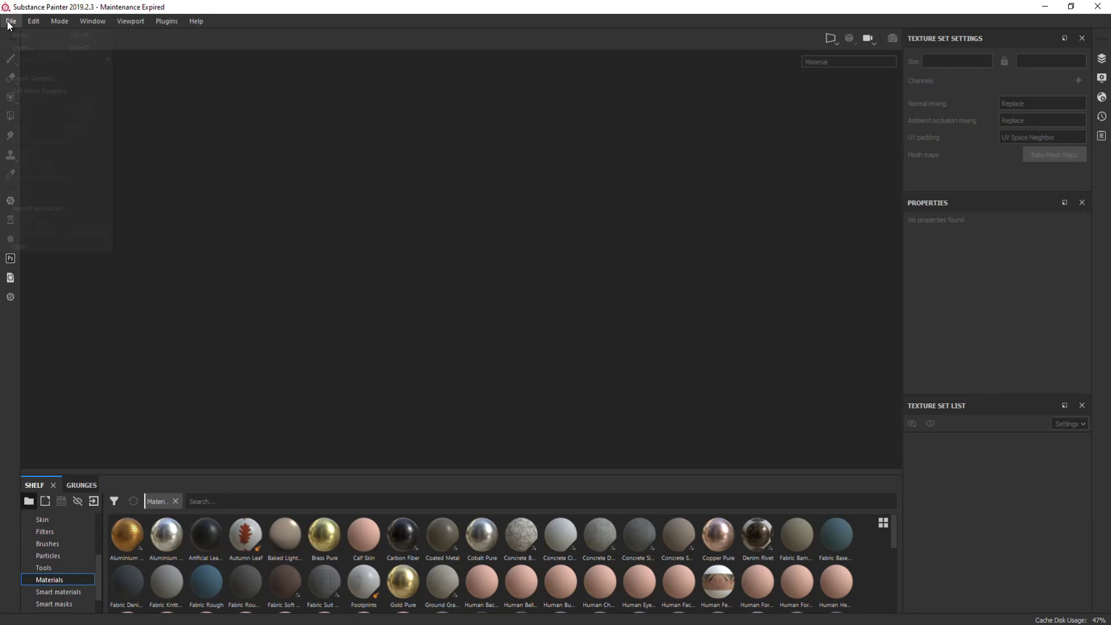
left_click(22, 35)
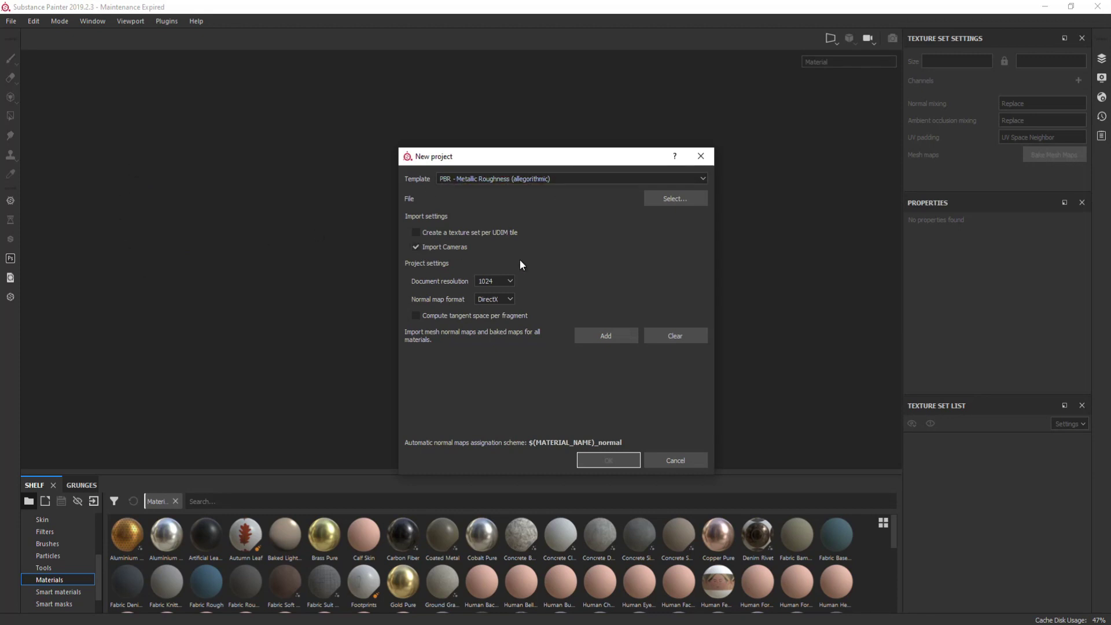
left_click(680, 200)
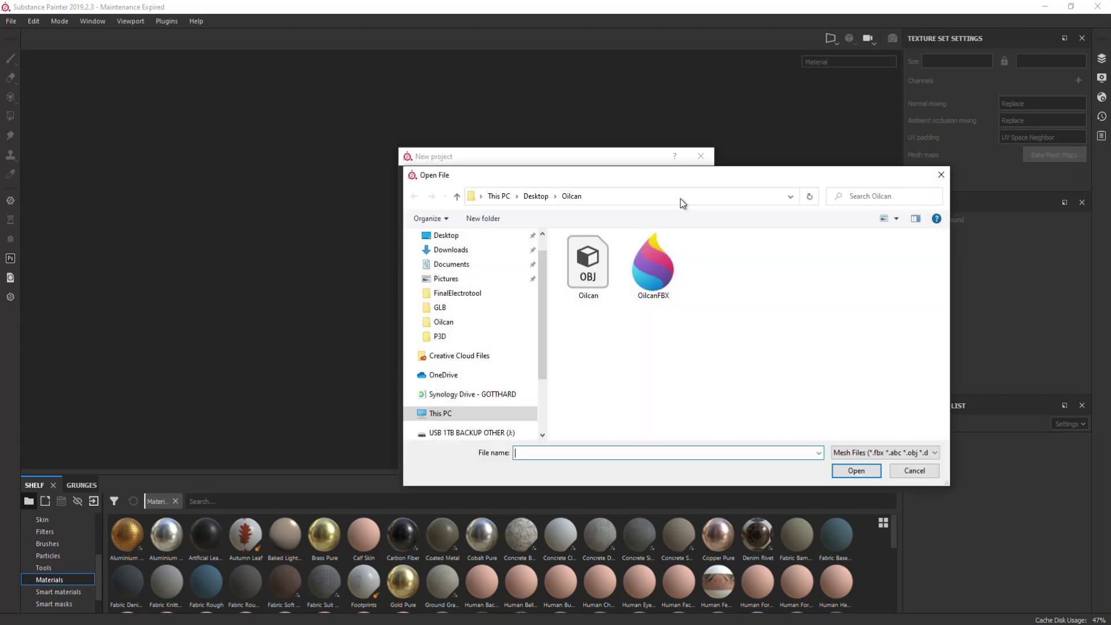
left_click(651, 284)
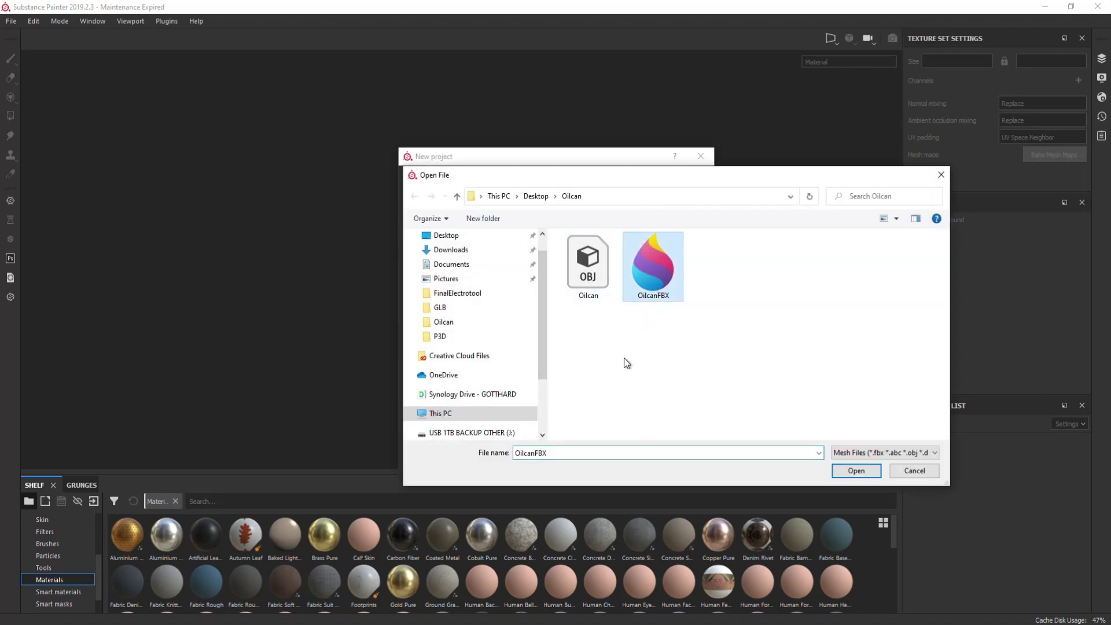
left_click(859, 473)
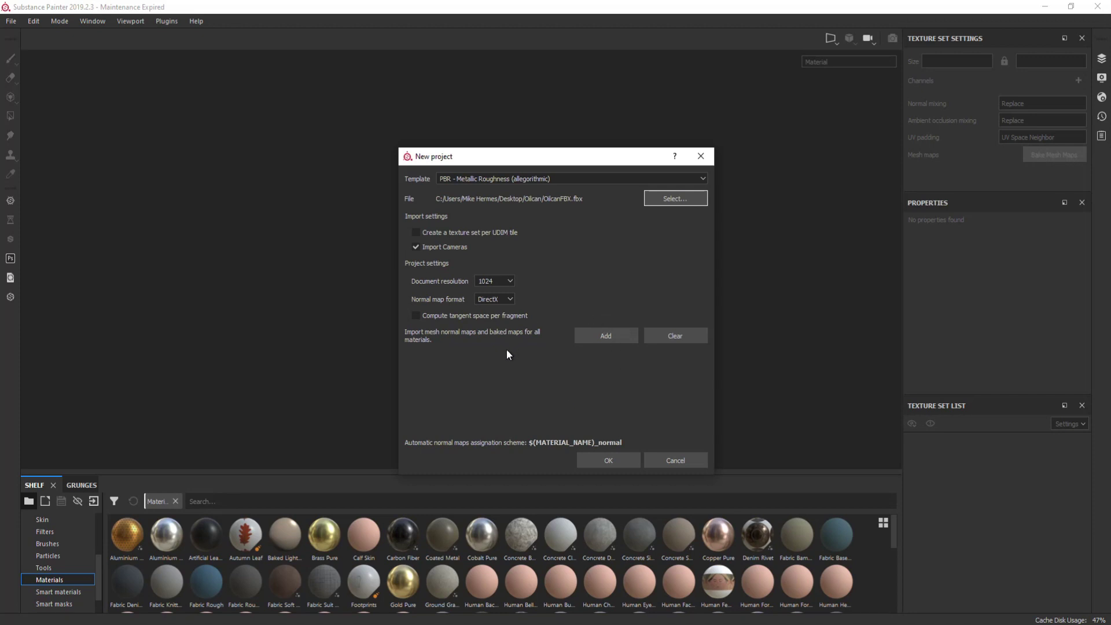
left_click(613, 460)
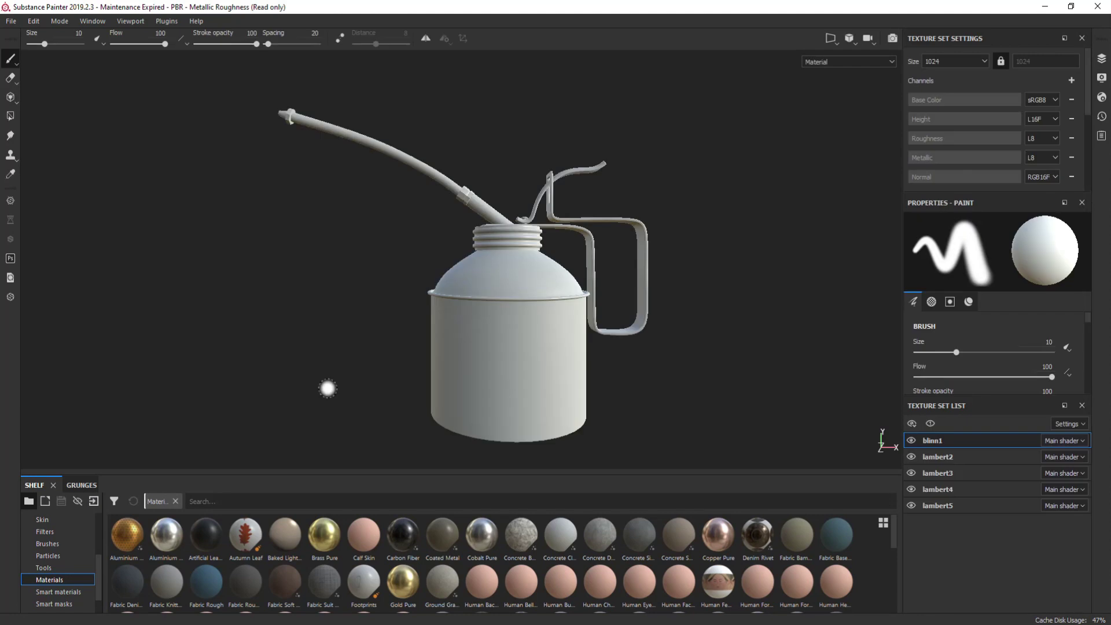
- Inspect the untextured oil can from several angles and begin renaming the blinn1 texture set
left_click_drag(347, 374, 446, 404, "alt")
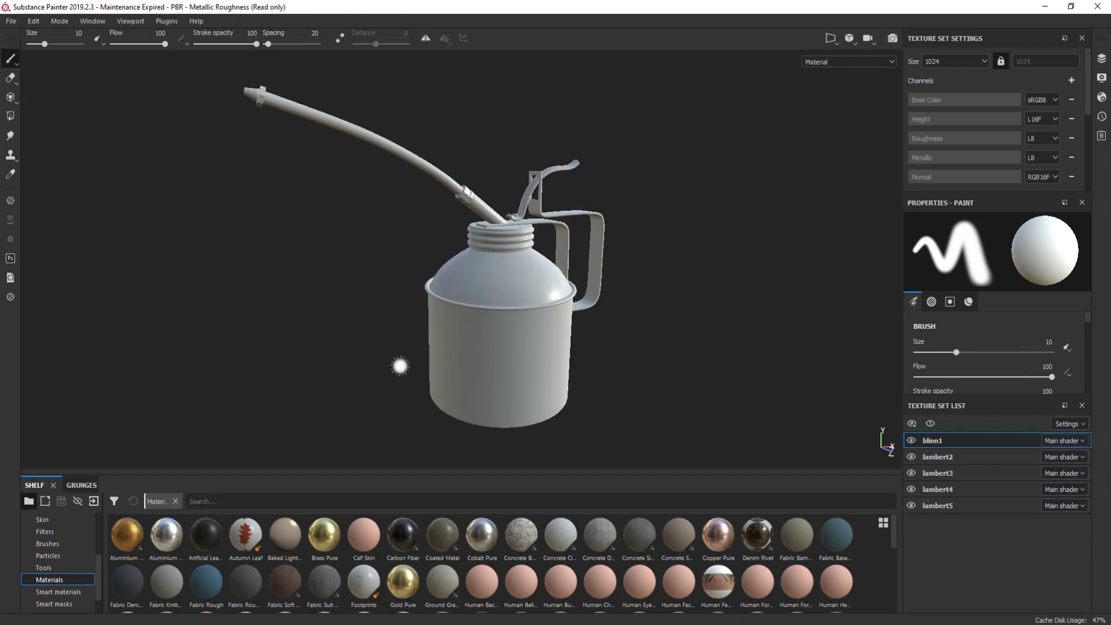
middle_click_drag(282, 307, 316, 337, "alt")
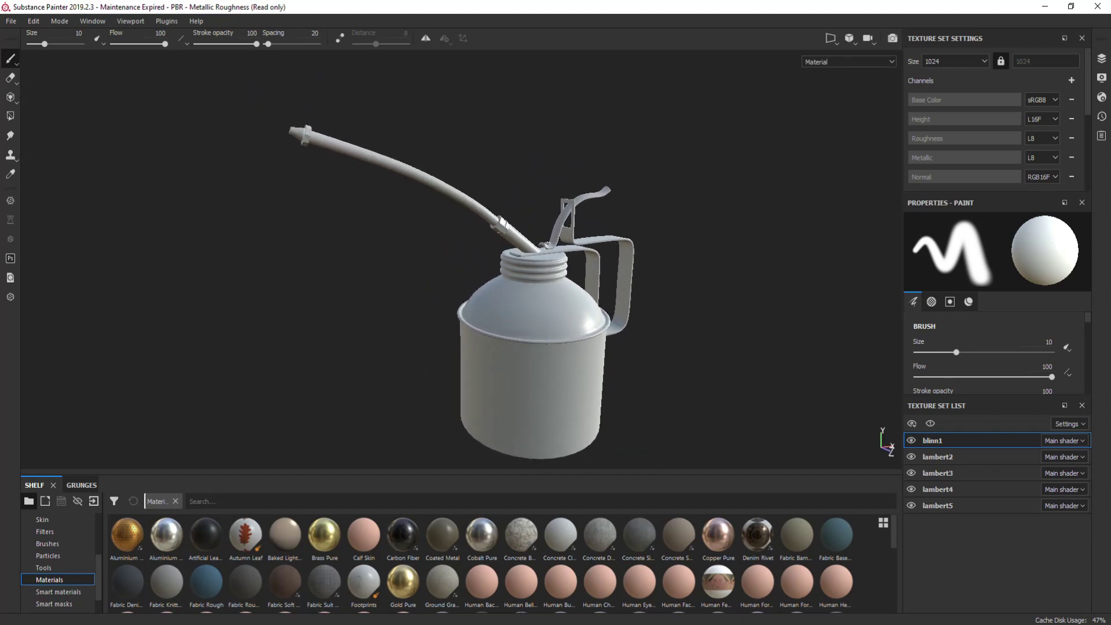
scroll(316, 337, "down", 4)
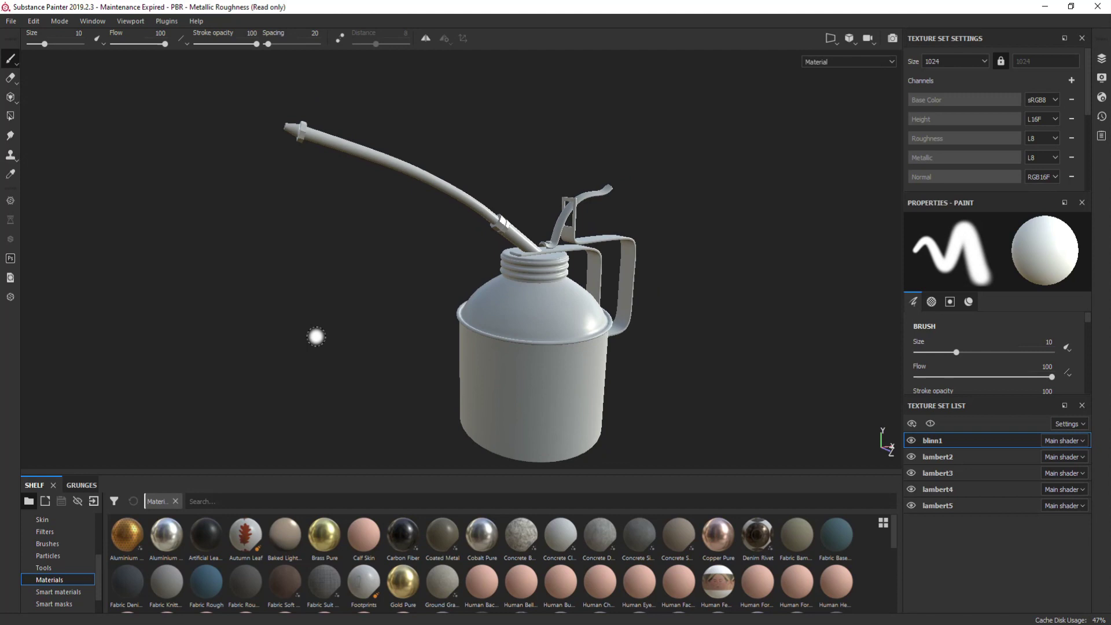
left_click_drag(316, 333, 311, 318, "alt")
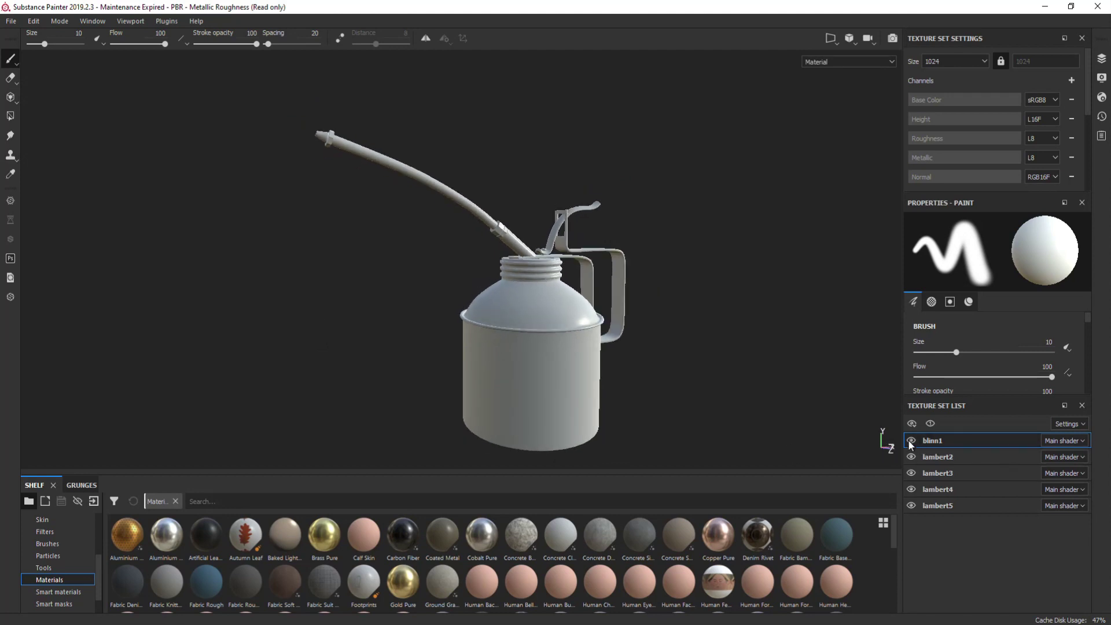
double_click(942, 440)
- Name the blinn1 set Tube and apply the Plastic Armor smart material to the tube
type("Tube")
key("Return")
left_click(42, 592)
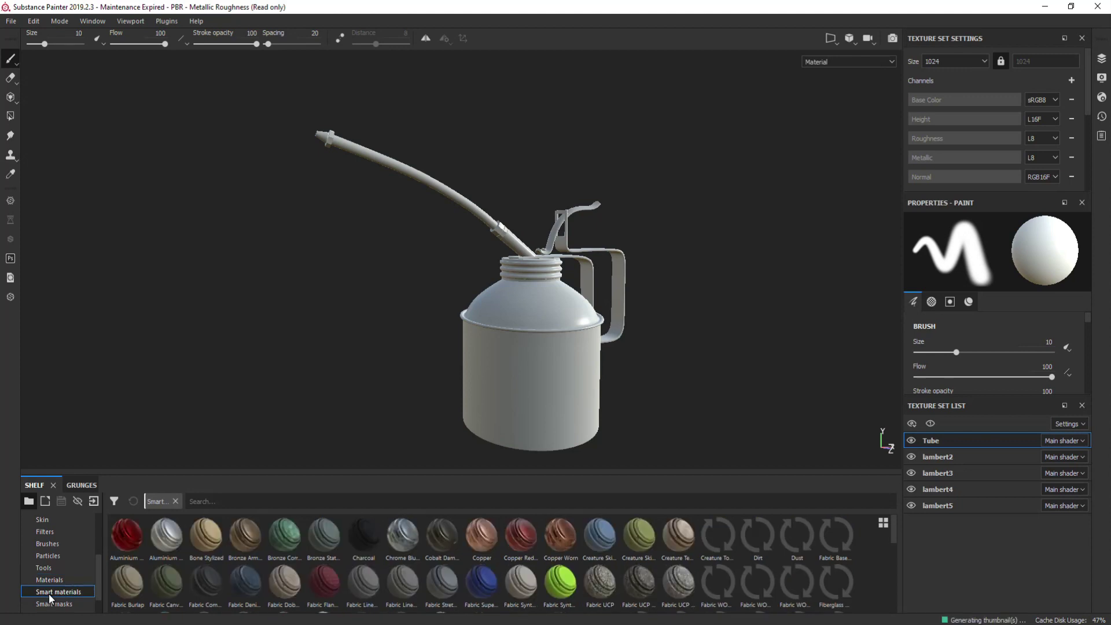
left_click(243, 501)
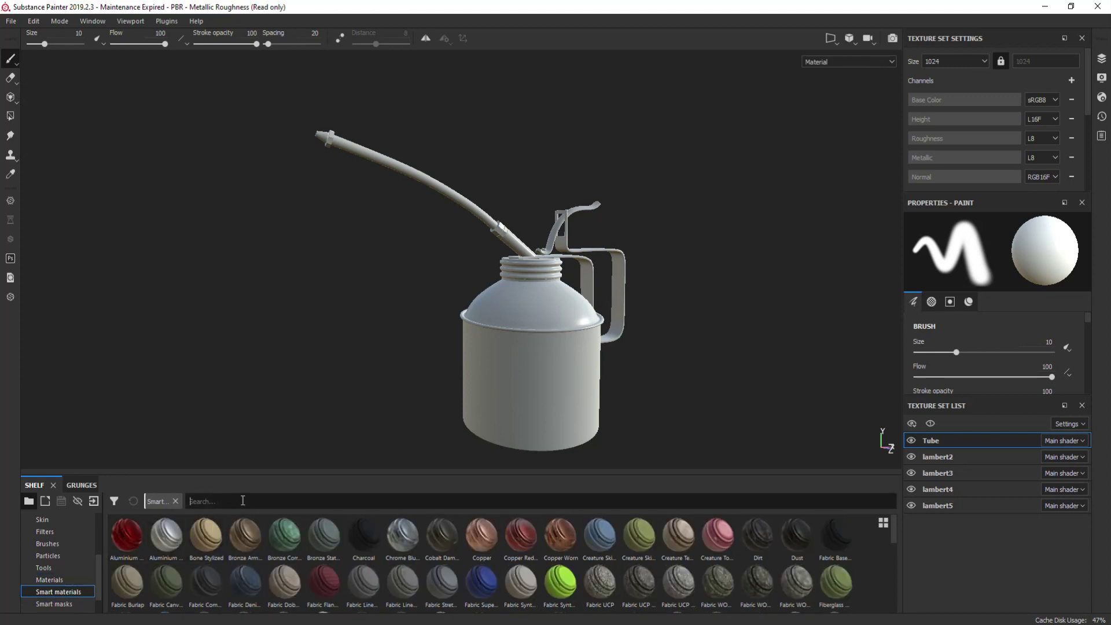
type("plastic")
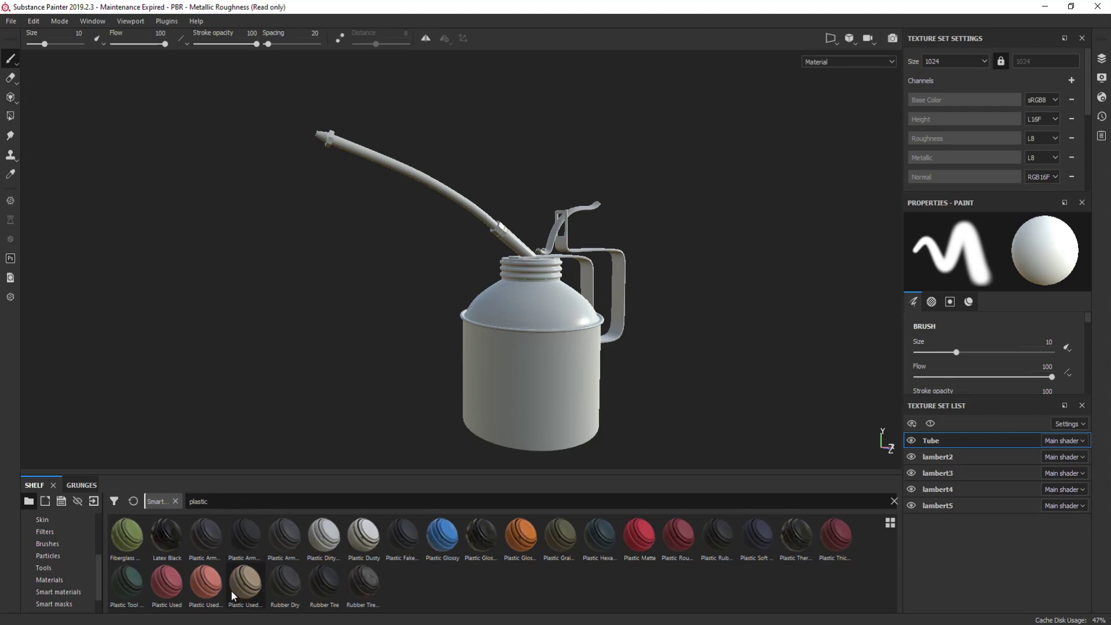
left_click_drag(206, 542, 433, 183)
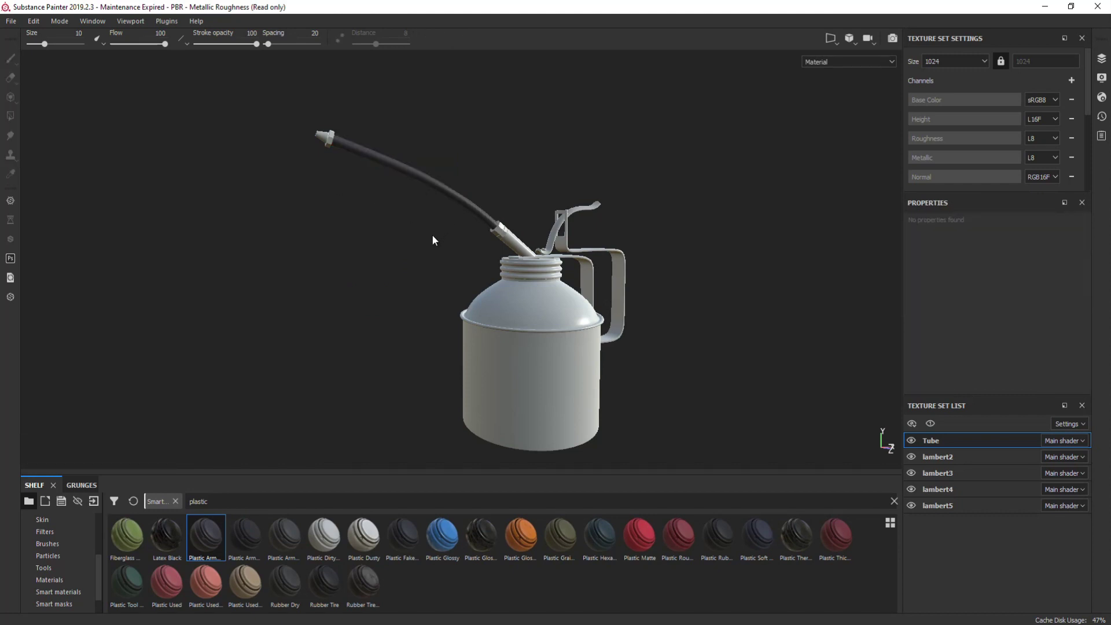
- Toggle lambert2's visibility to identify the can body, then begin renaming it
left_click(911, 457)
left_click(911, 457)
left_click(911, 457)
left_click(912, 457)
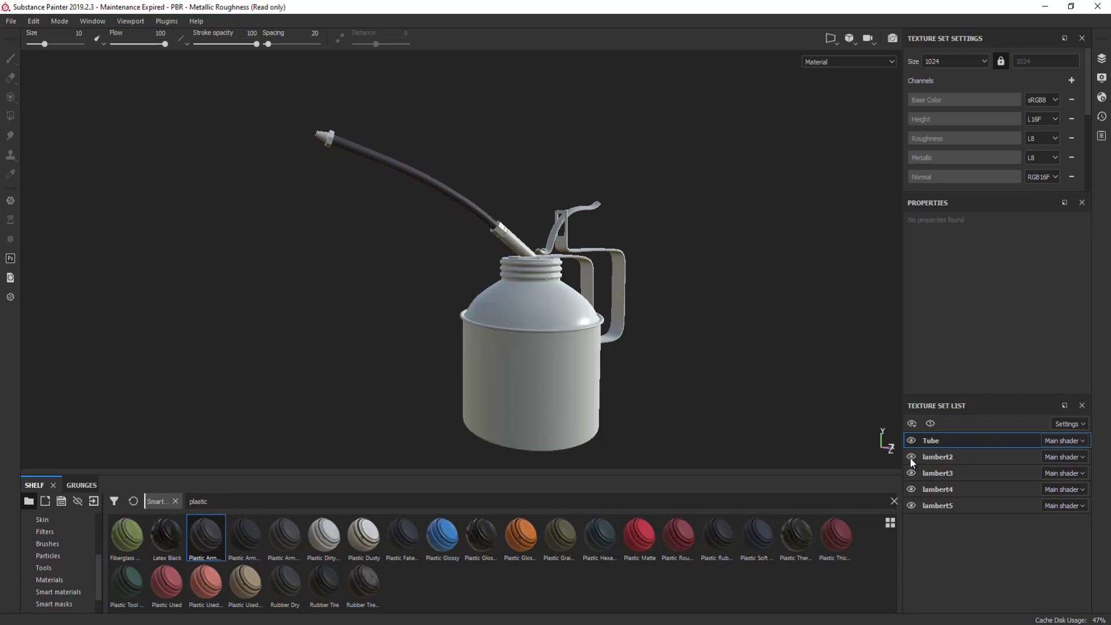
double_click(959, 459)
- Rename lambert2 to Can and give it a worn red painted steel material
type("Can")
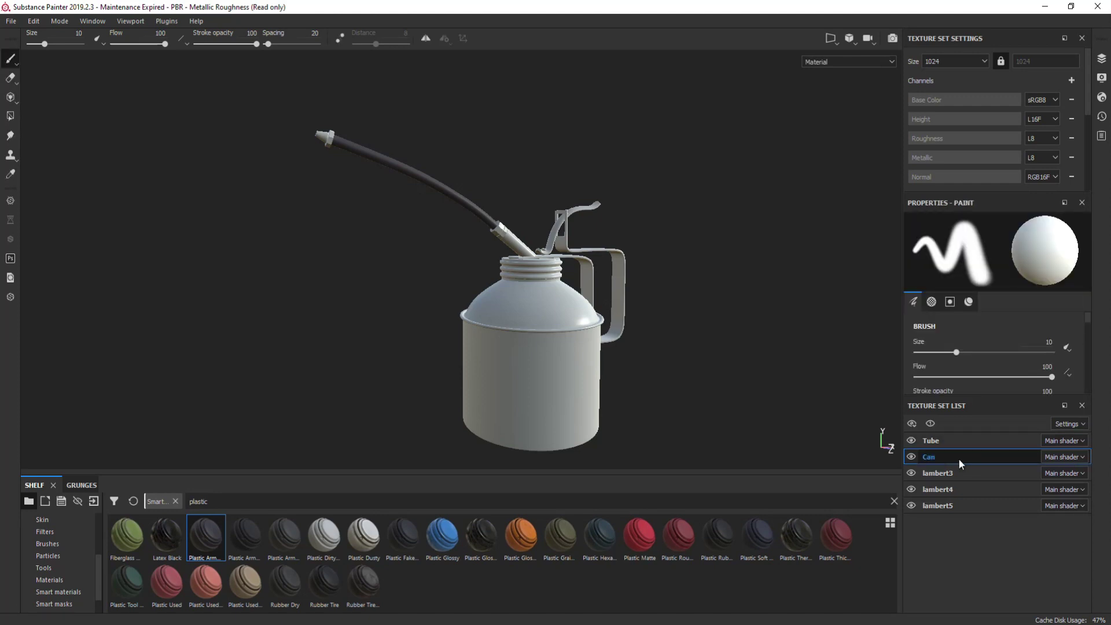
key("Return")
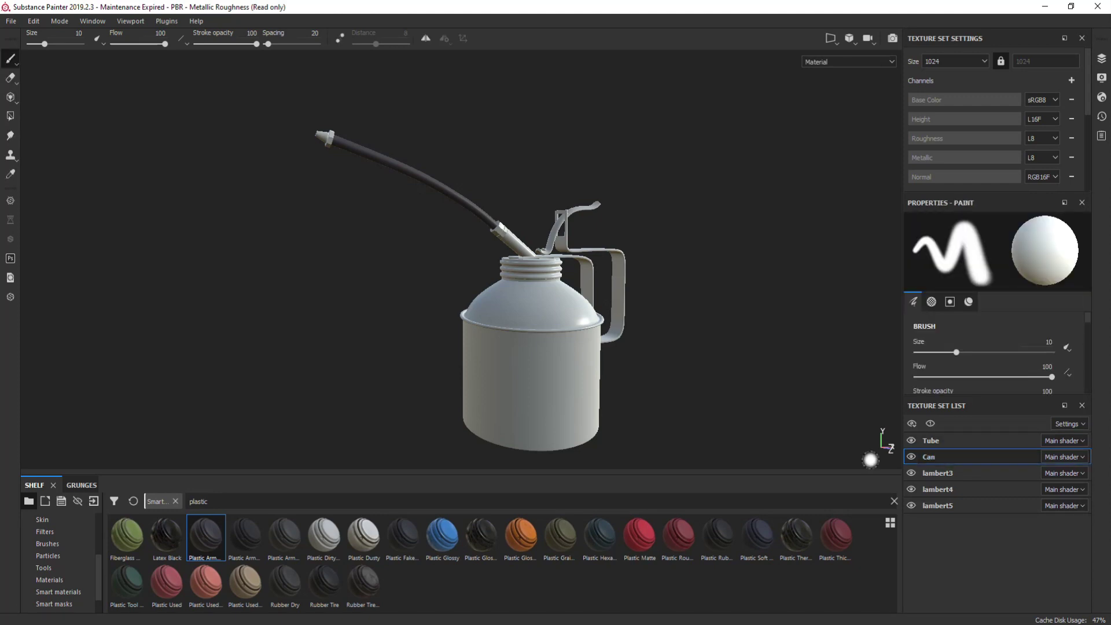
left_click(224, 497)
left_click_drag(224, 496, 180, 501)
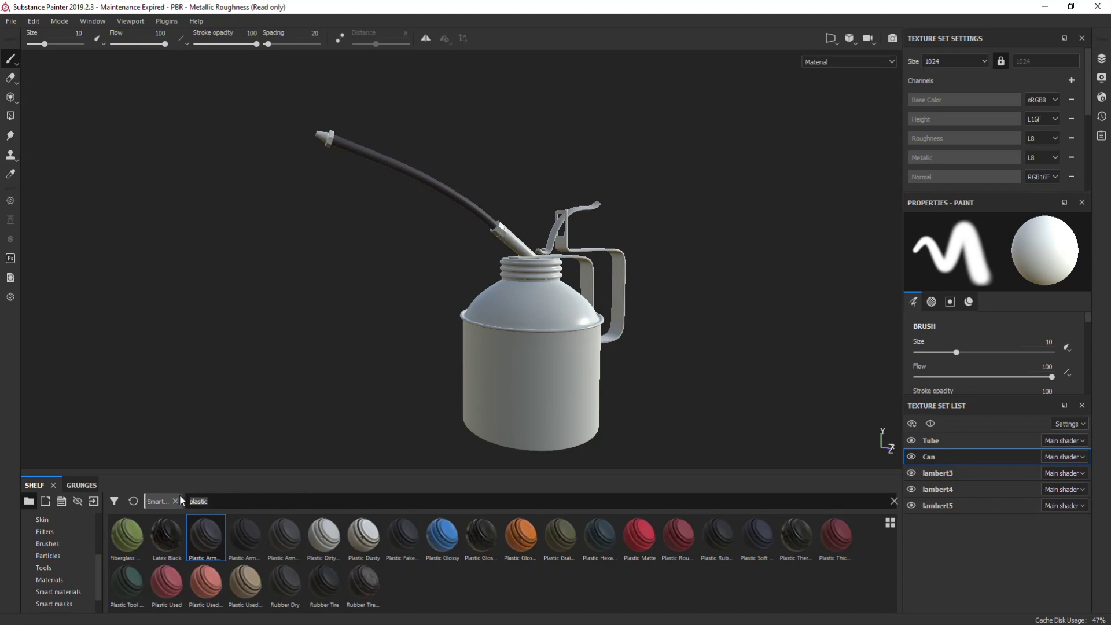
type("painted")
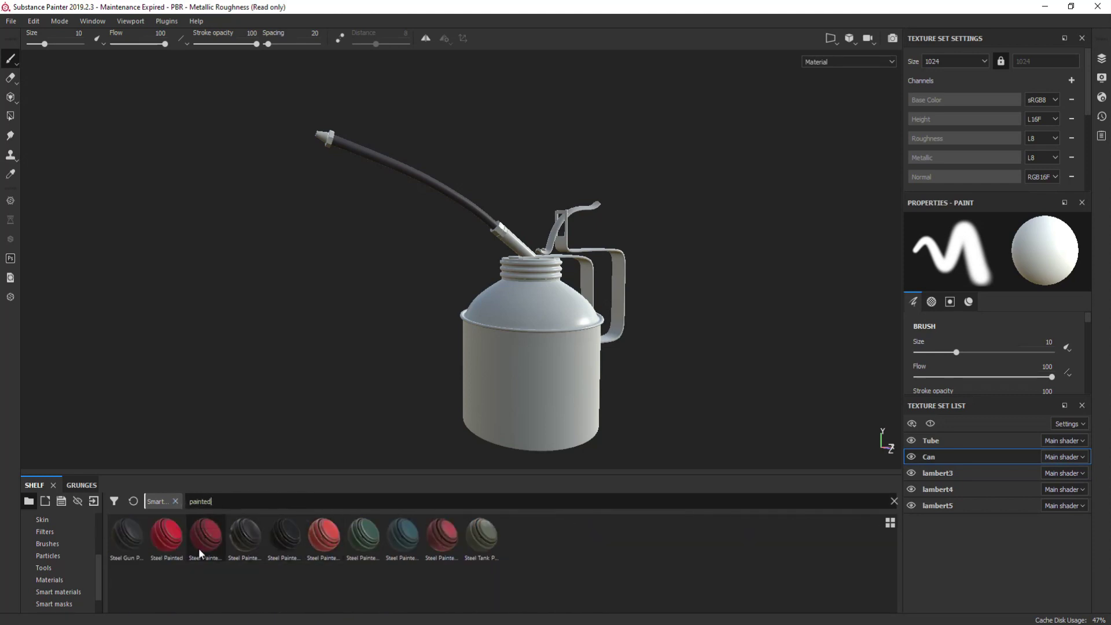
left_click(200, 545)
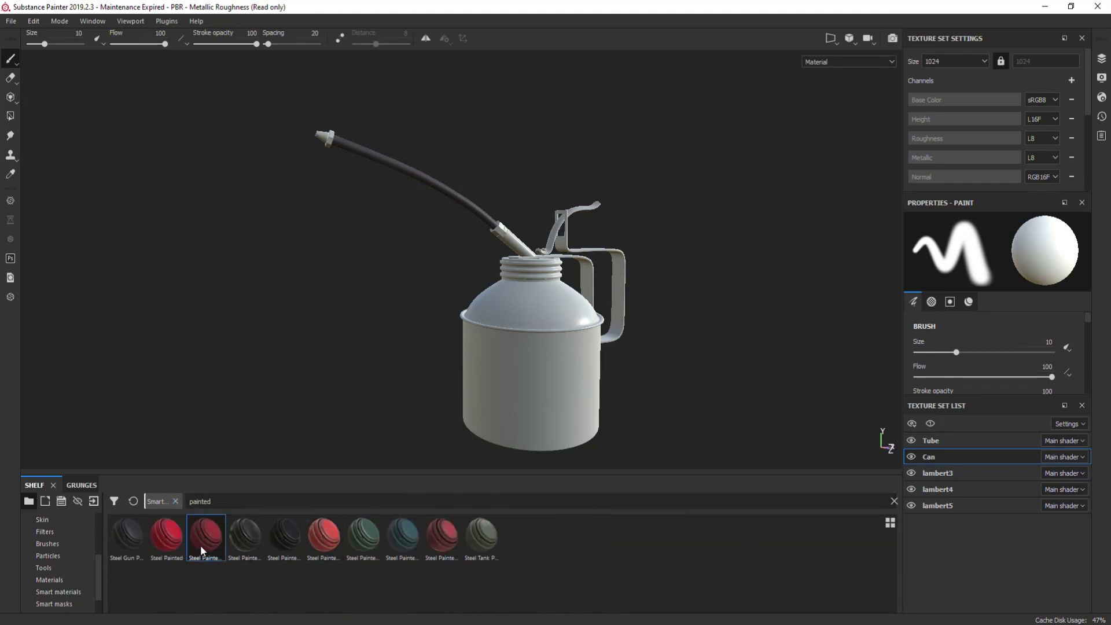
mouse_move(203, 540)
left_mouse_down()
mouse_move(414, 444)
mouse_move(569, 408)
left_mouse_up()
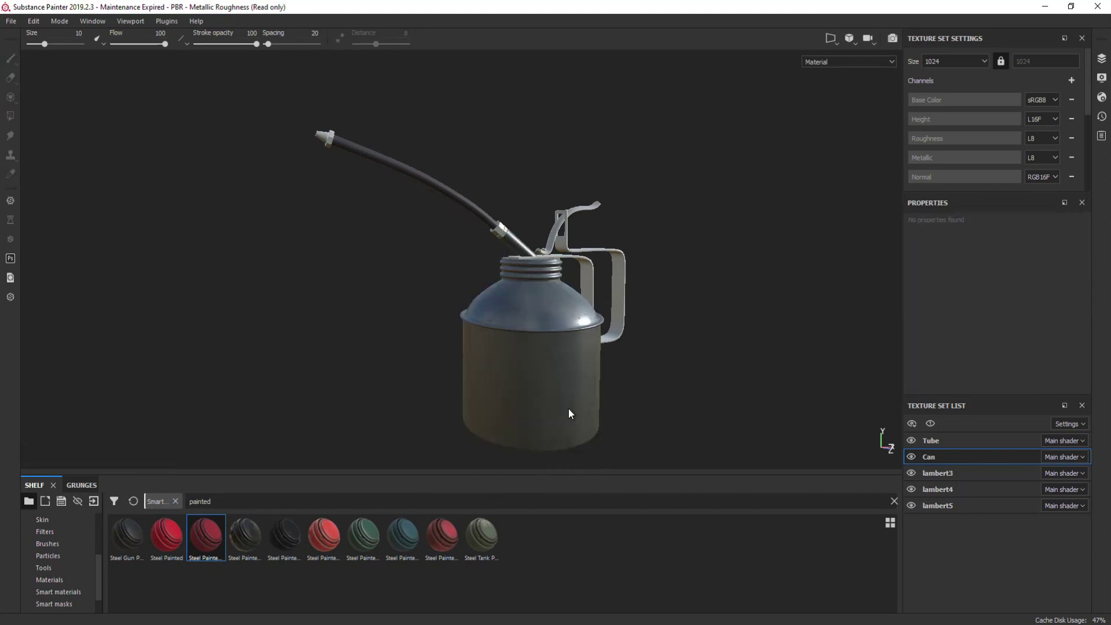
left_click_drag(322, 541, 519, 404)
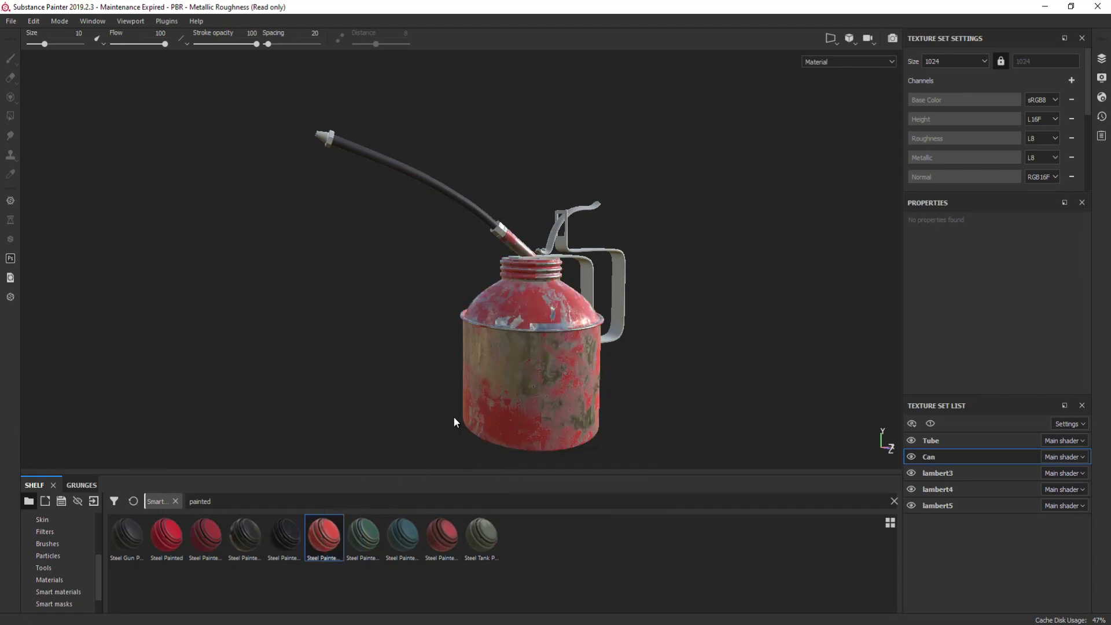
- Rename lambert3 to Nuts and apply the plain Steel material
left_click(953, 473)
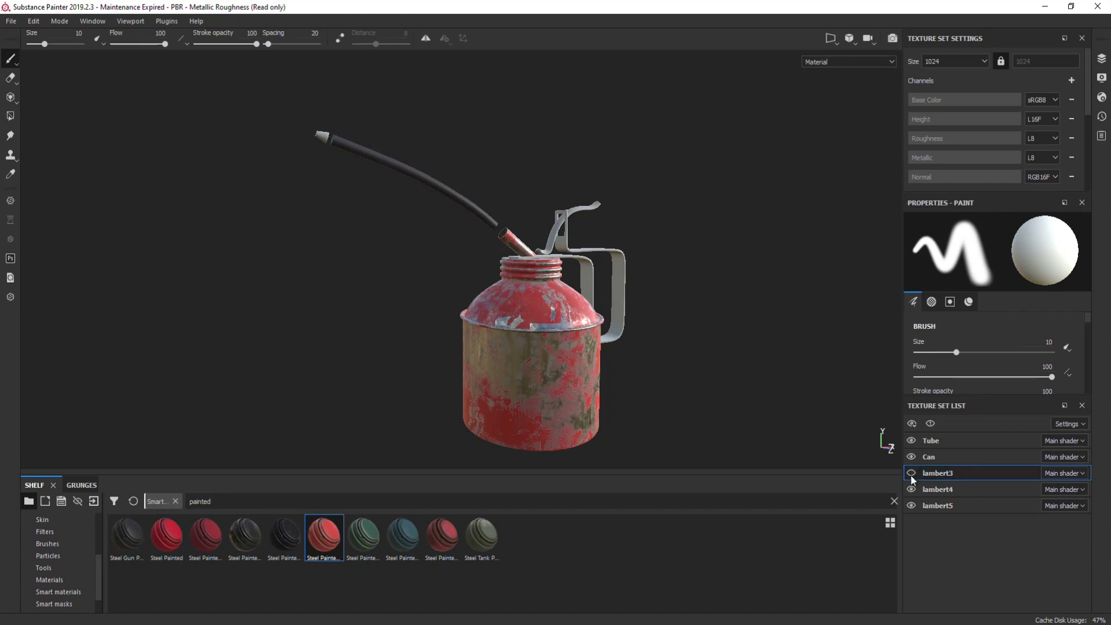
double_click(947, 473)
type("Nuts")
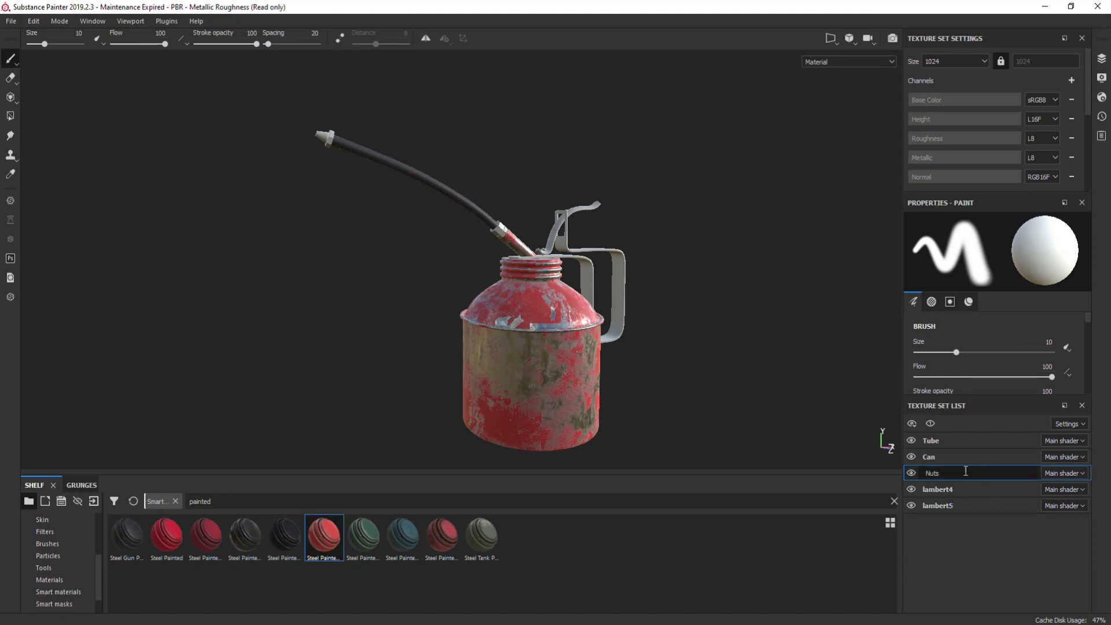
key("Return")
left_click_drag(239, 502, 168, 505)
type("steel")
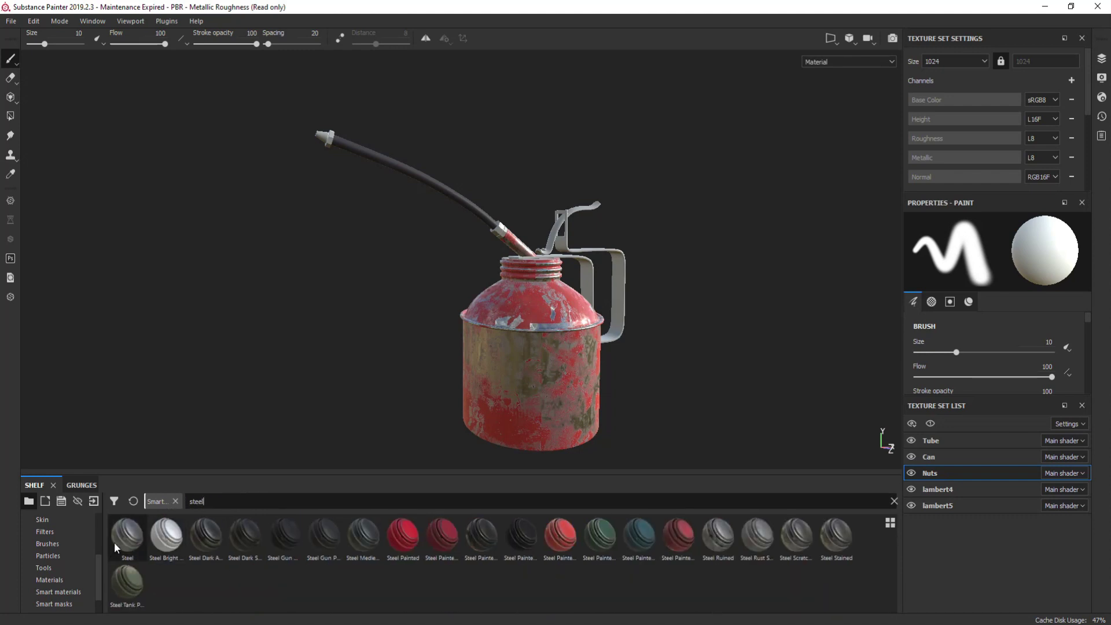
left_click_drag(120, 536, 502, 231)
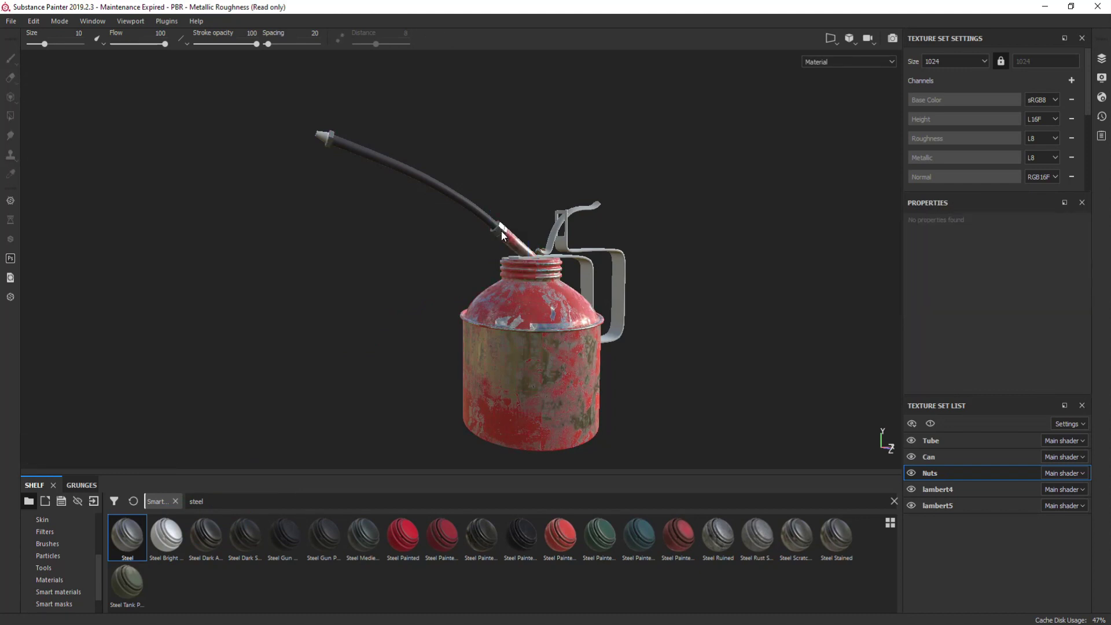
- Rename lambert4 to Handle and apply a green painted steel material
left_click(910, 489)
left_click(910, 489)
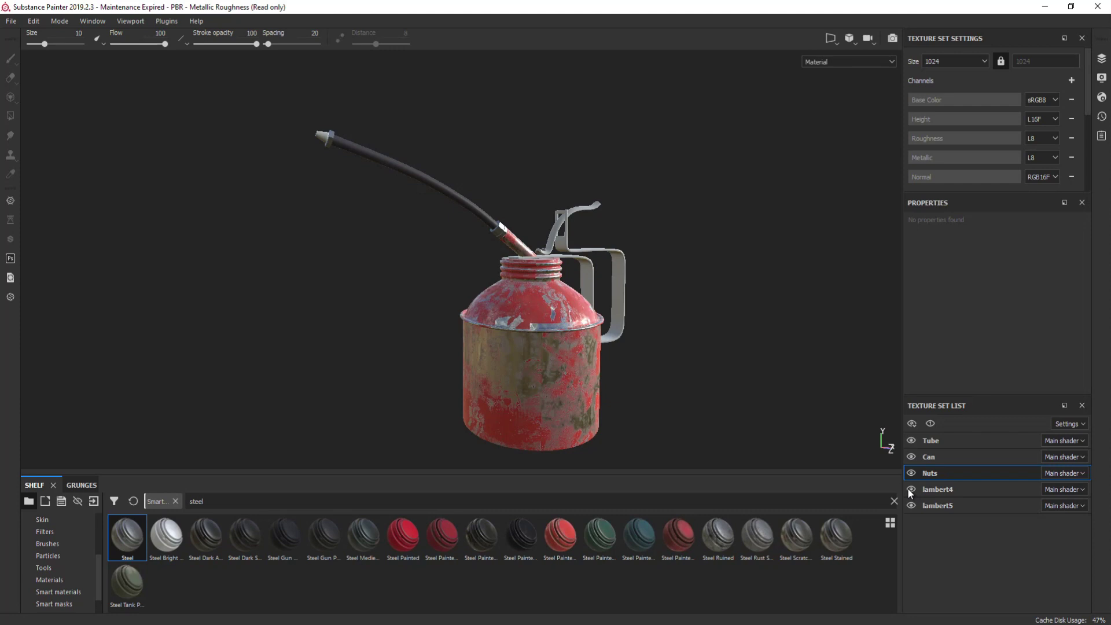
double_click(963, 489)
type("Handle")
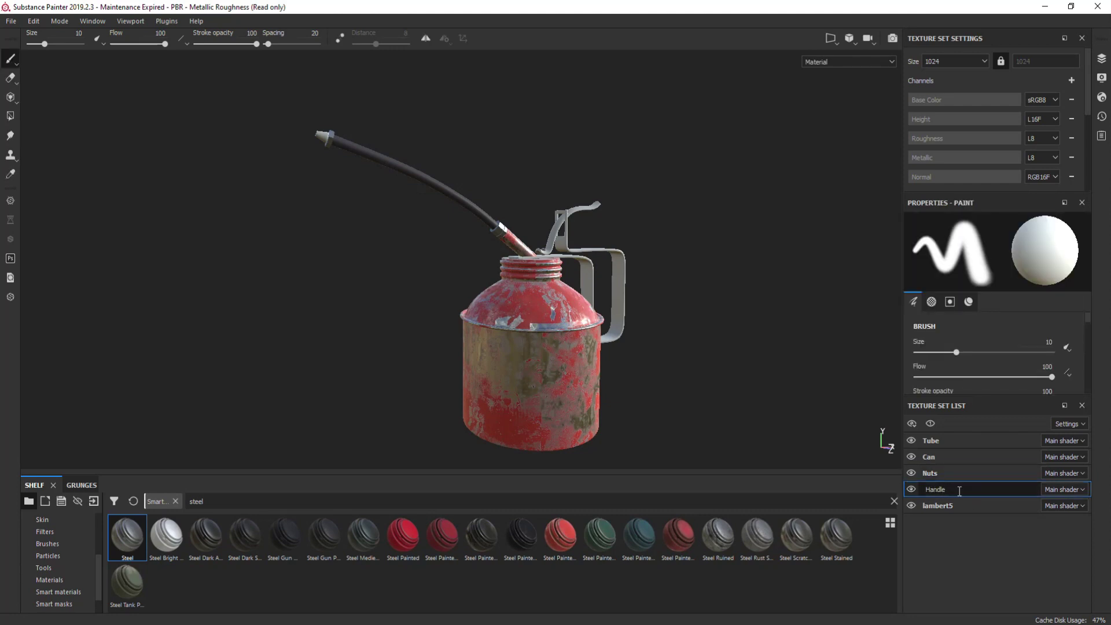
left_click(957, 473)
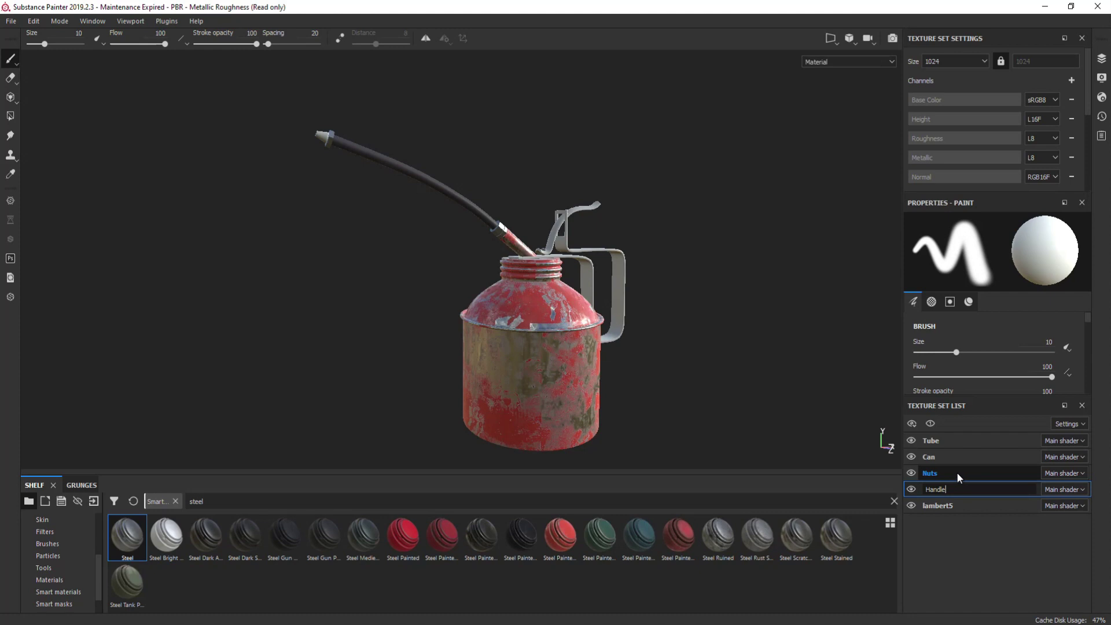
left_click(950, 495)
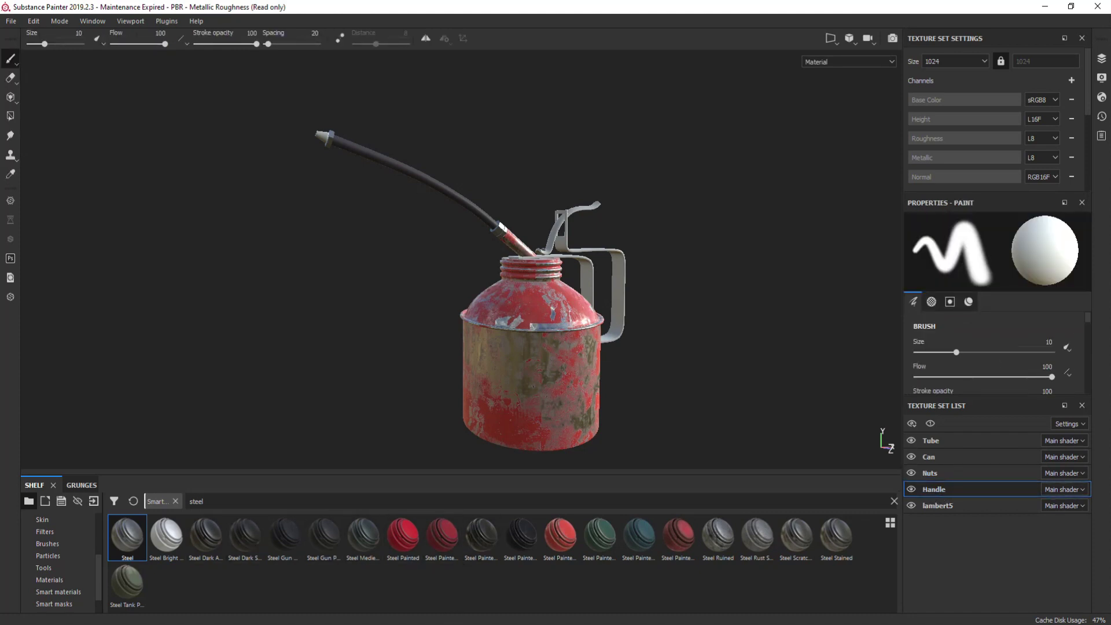
mouse_move(602, 544)
left_mouse_down()
mouse_move(633, 394)
mouse_move(628, 341)
left_mouse_up()
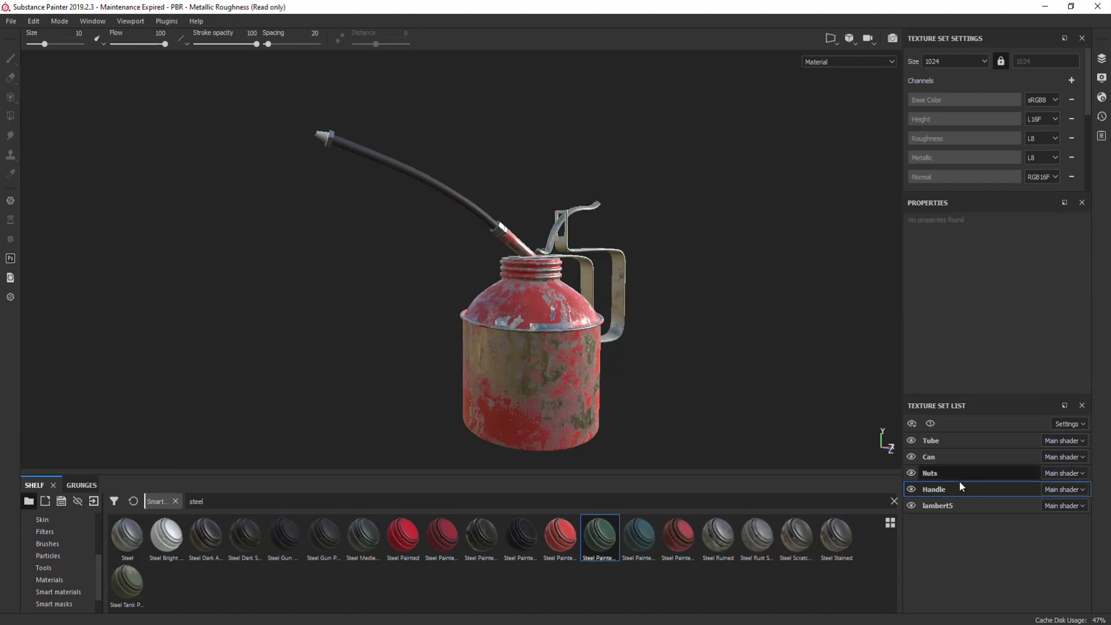
- Rename lambert5 to Nozzle and apply the Steel material to the nozzle tip
left_click(909, 505)
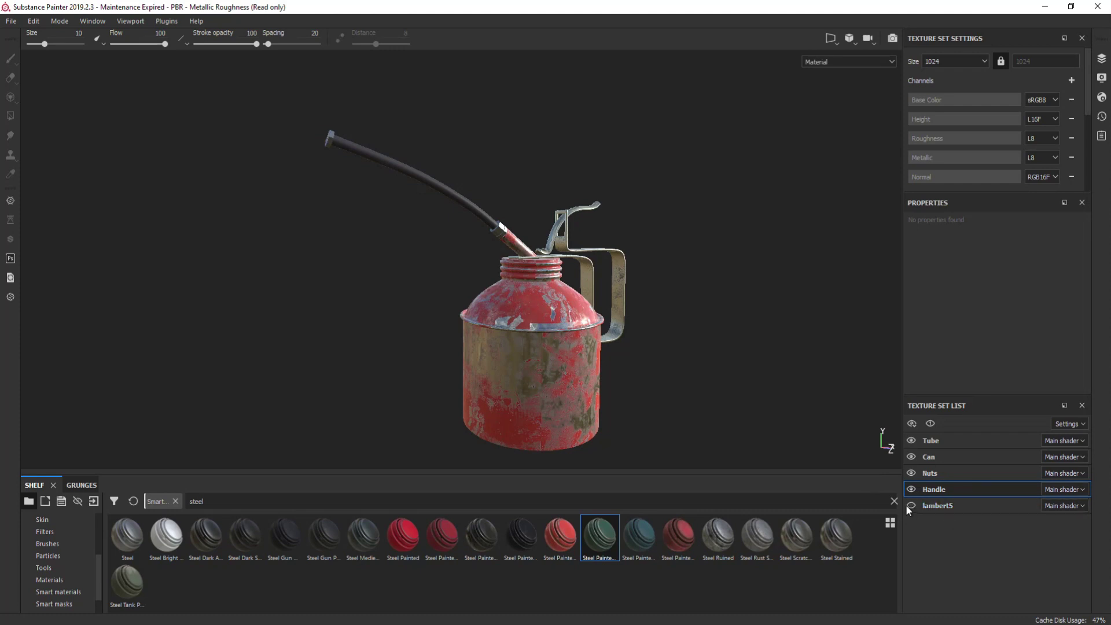
left_click(906, 505)
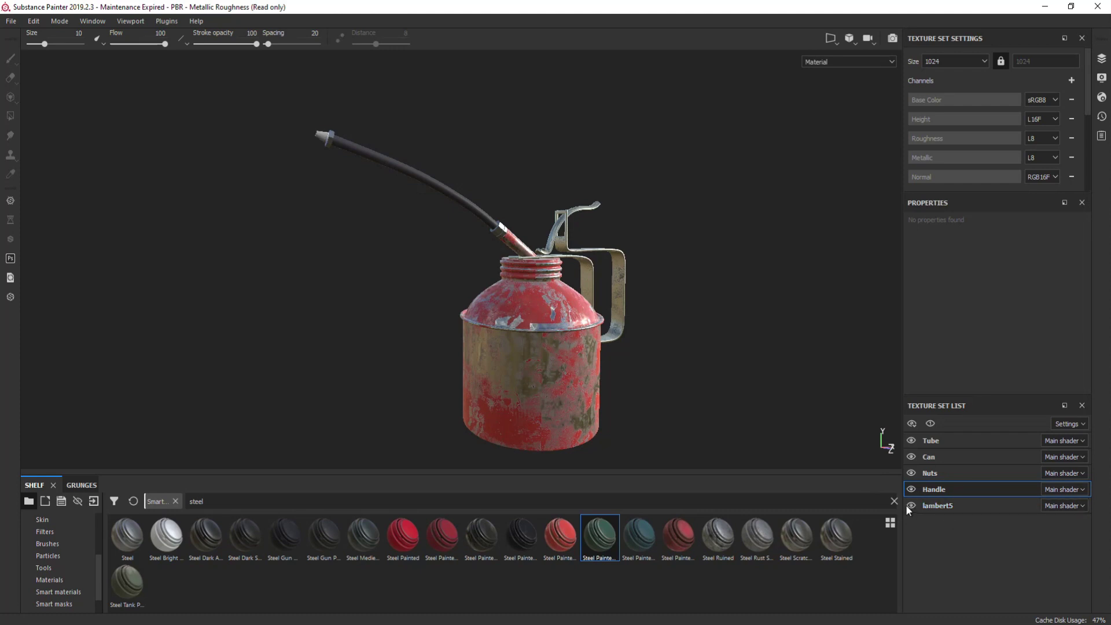
double_click(967, 507)
type("Nozzle")
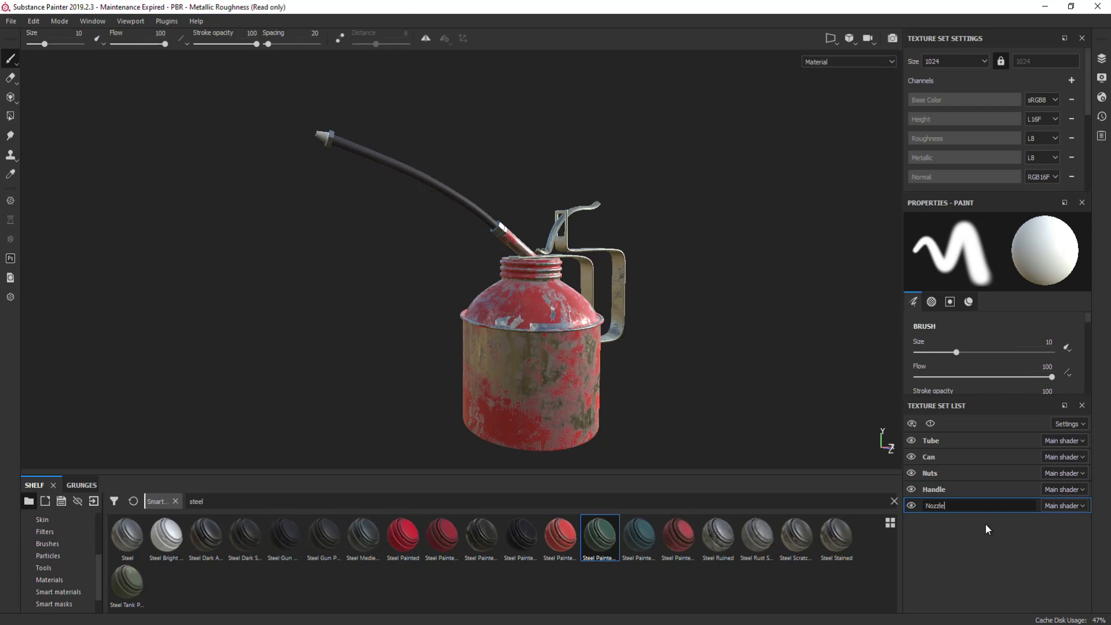
key("Return")
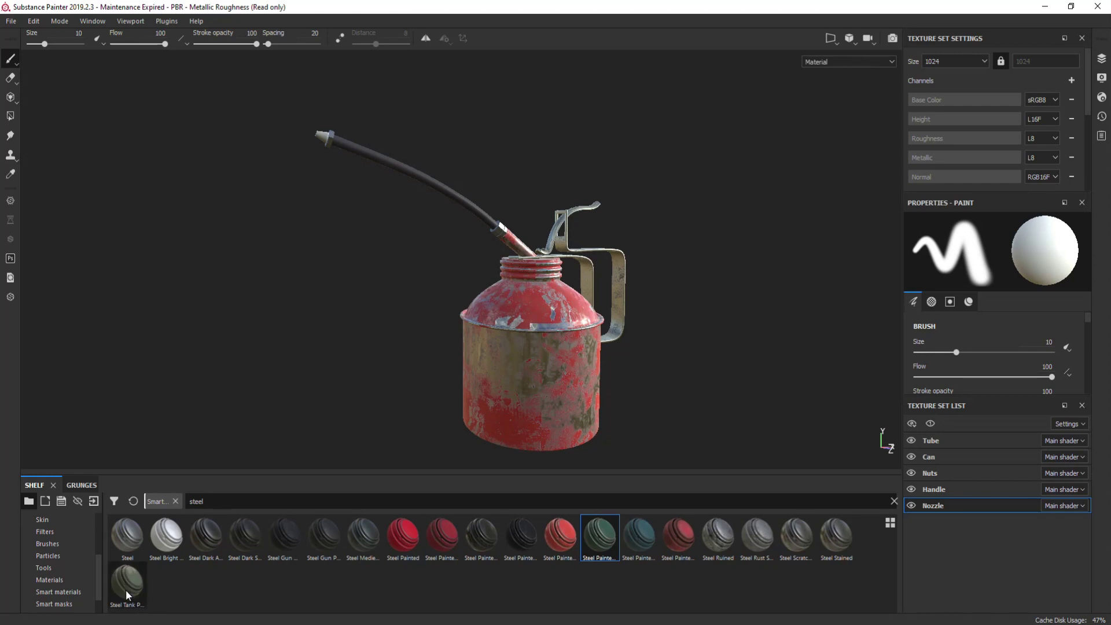
left_click(132, 545)
mouse_move(131, 545)
left_mouse_down()
mouse_move(307, 223)
mouse_move(323, 148)
left_mouse_up()
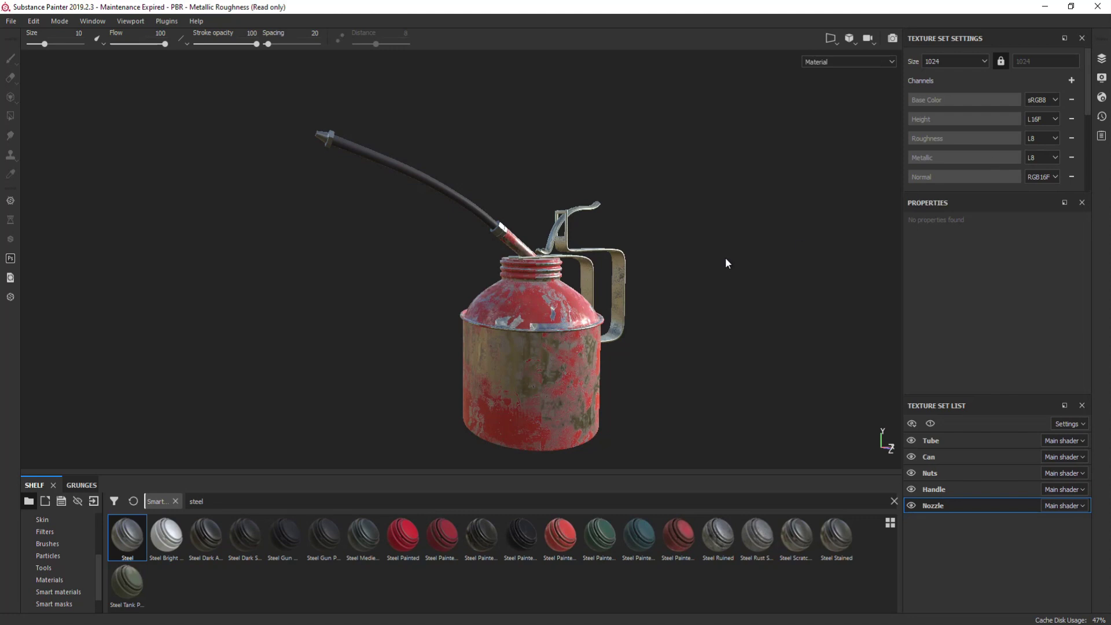
- Bake mesh maps for all five texture sets and dismiss the results
left_click(1102, 60)
left_click(1081, 59)
scroll(984, 120, "down", 4)
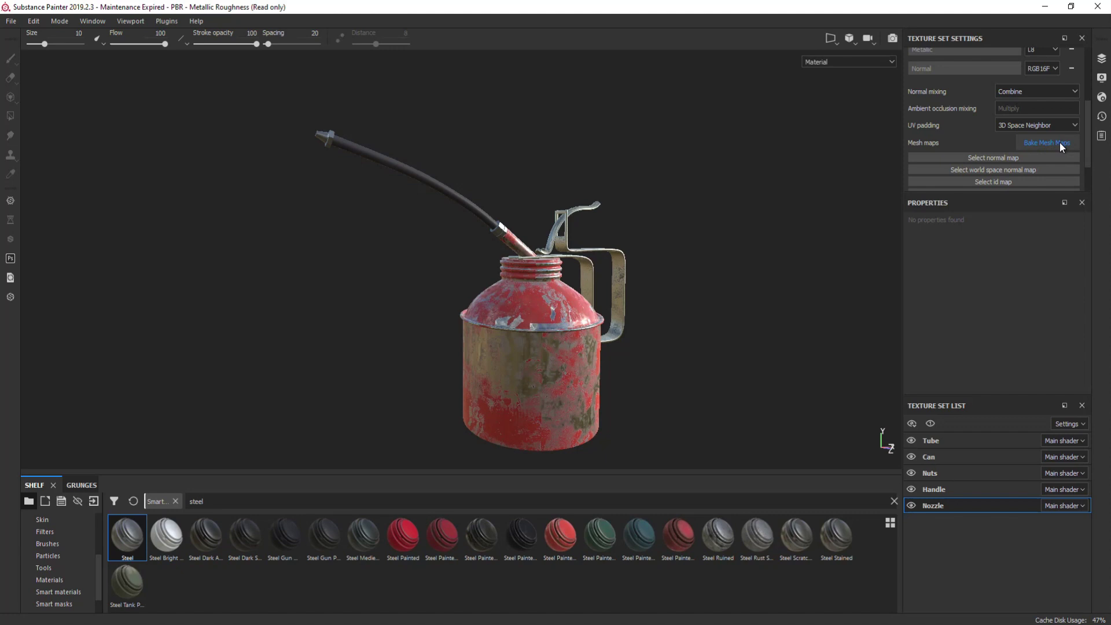
left_click(1062, 145)
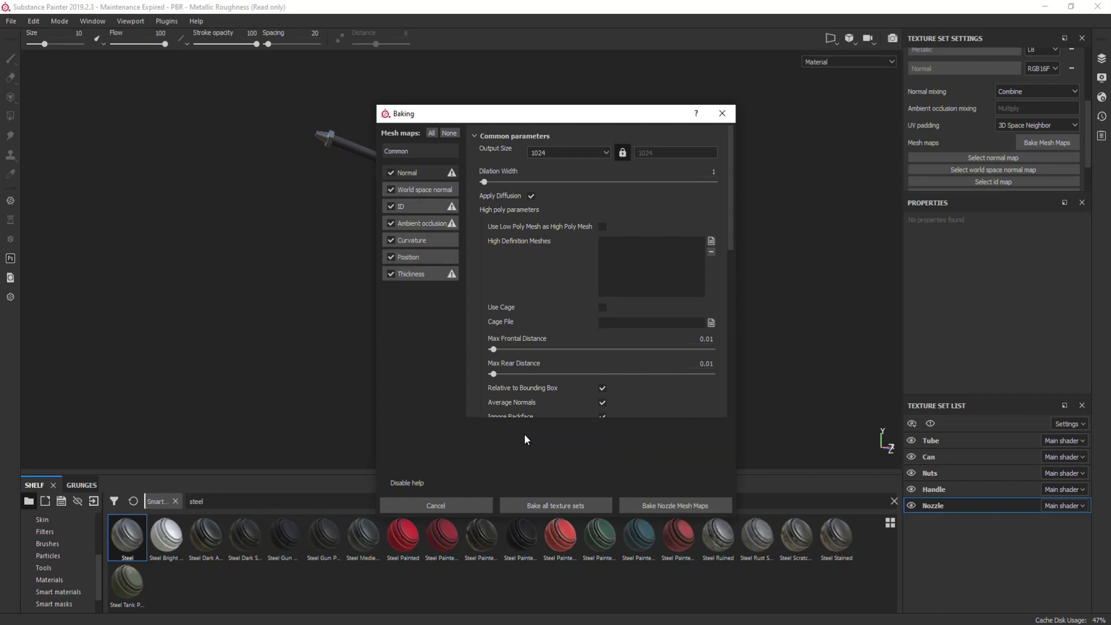
left_click(583, 502)
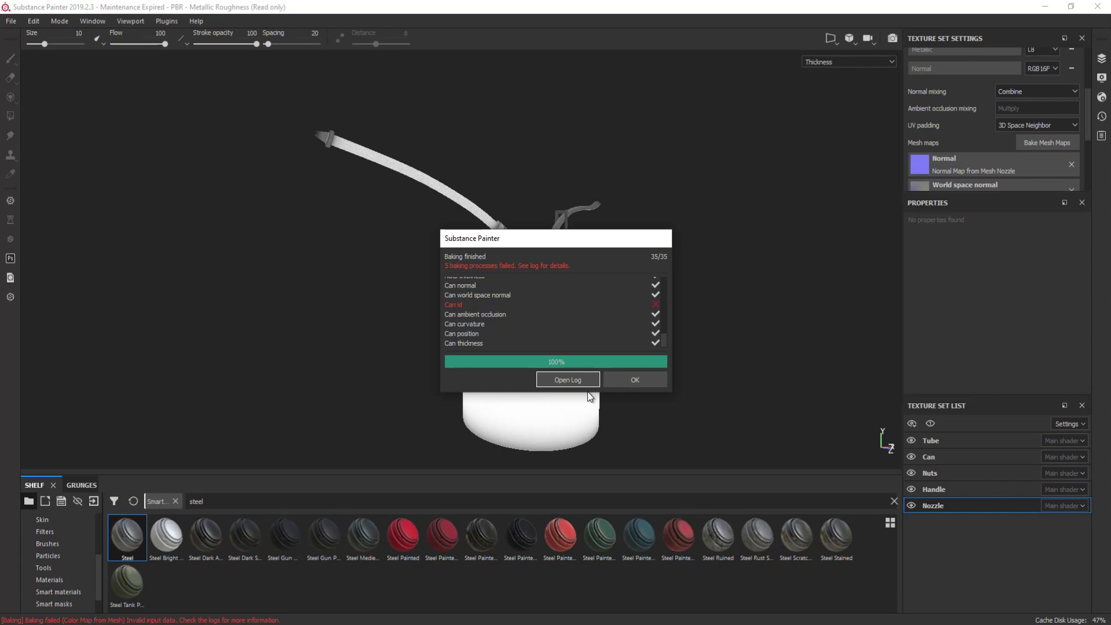
left_click(648, 385)
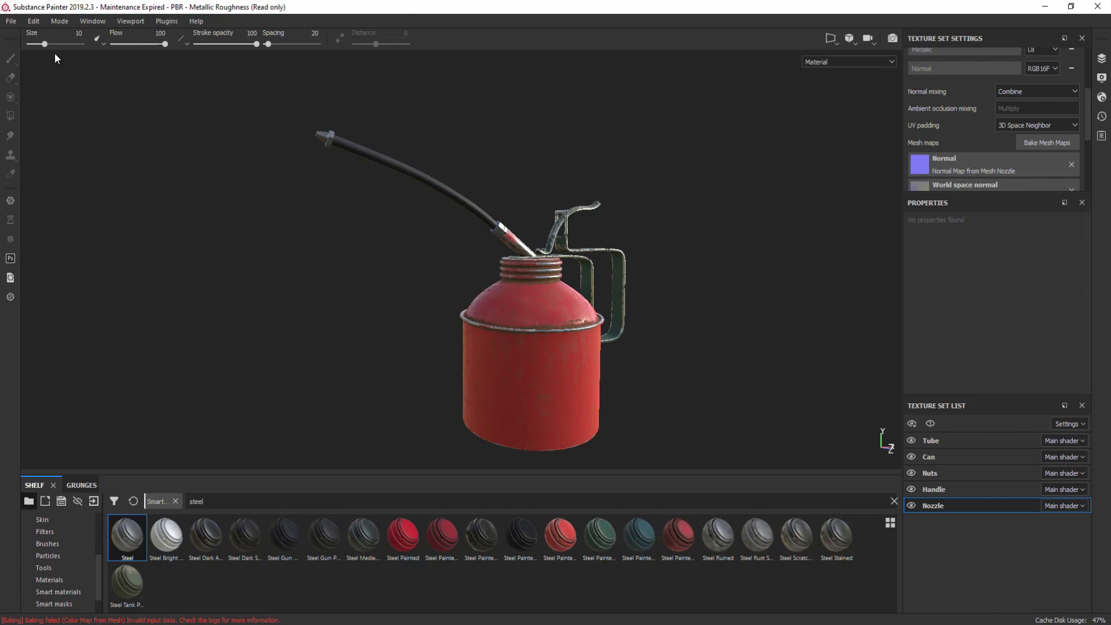
left_click(11, 22)
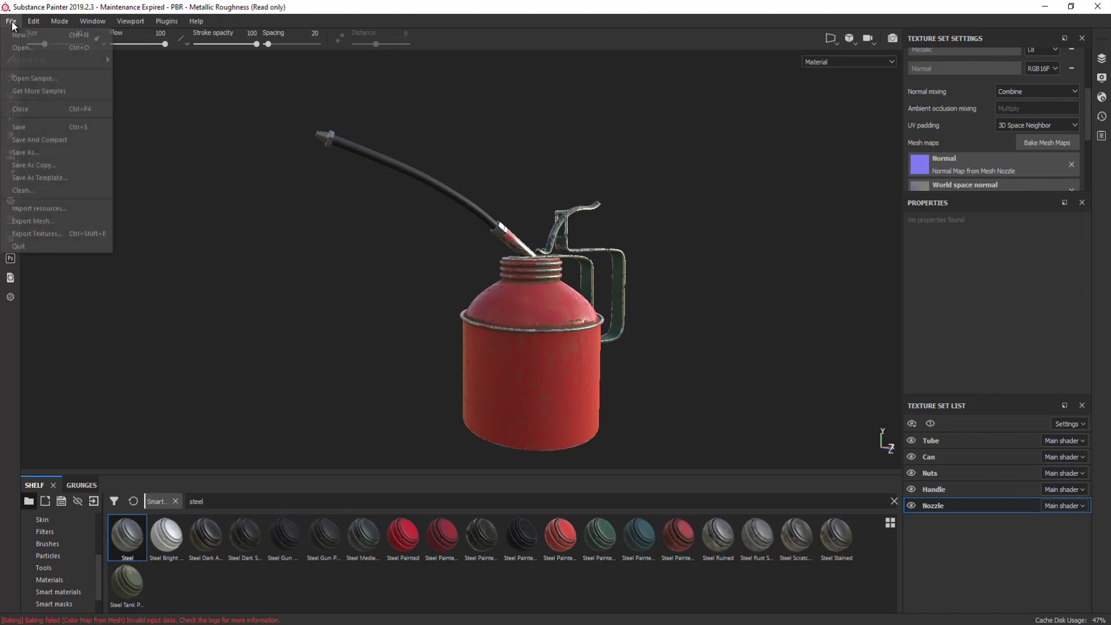
- Set the texture export output folder to Desktop/Oilcan
left_click(39, 234)
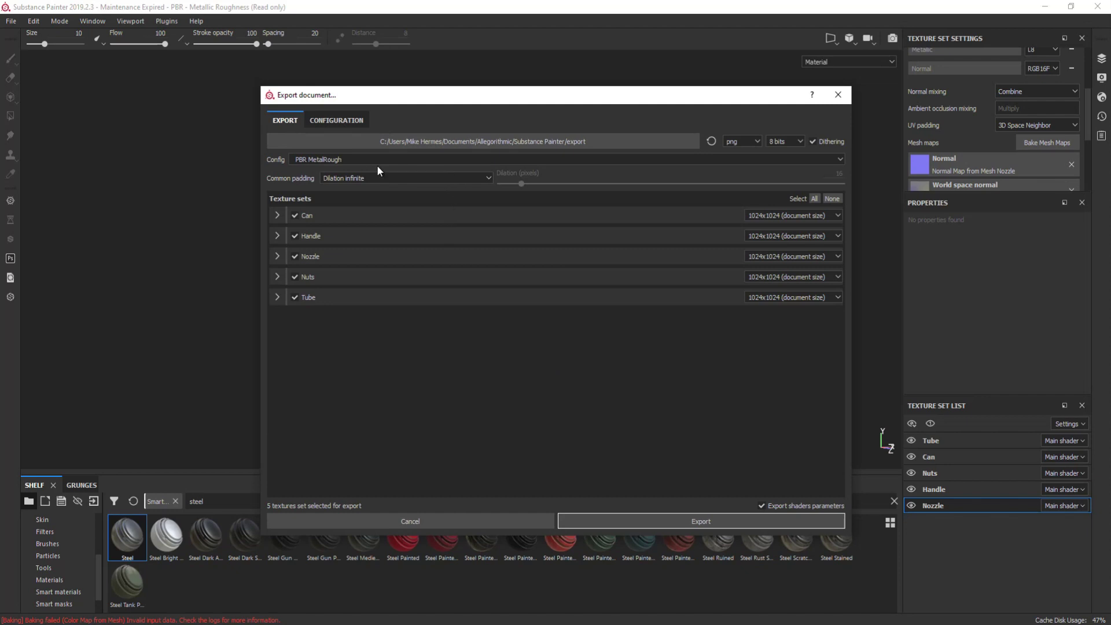
left_click(662, 137)
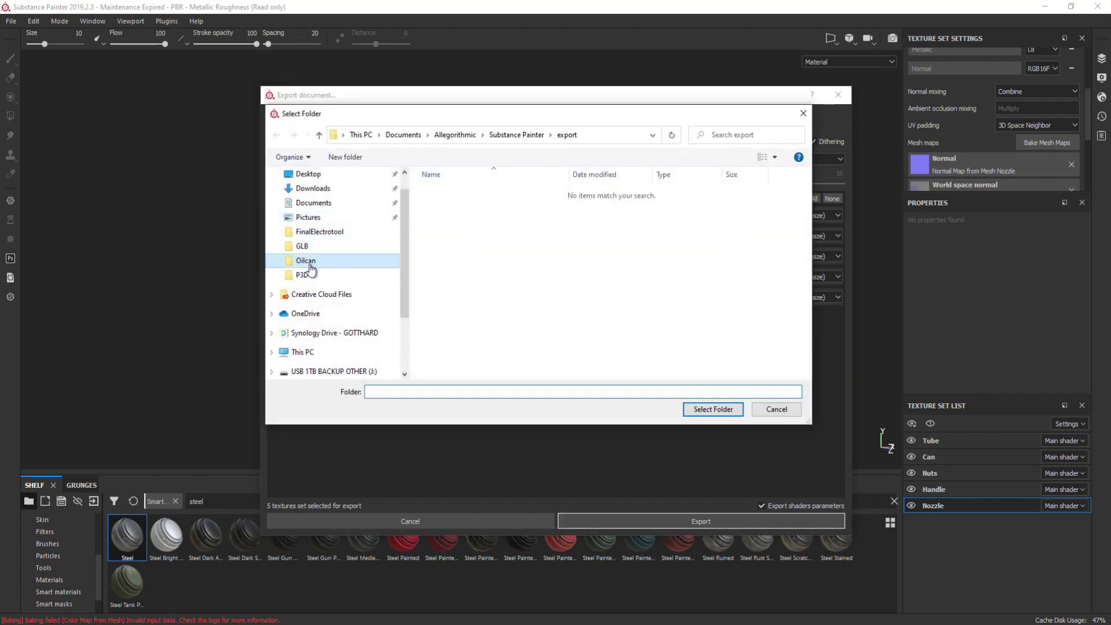
left_click(311, 267)
left_click(713, 410)
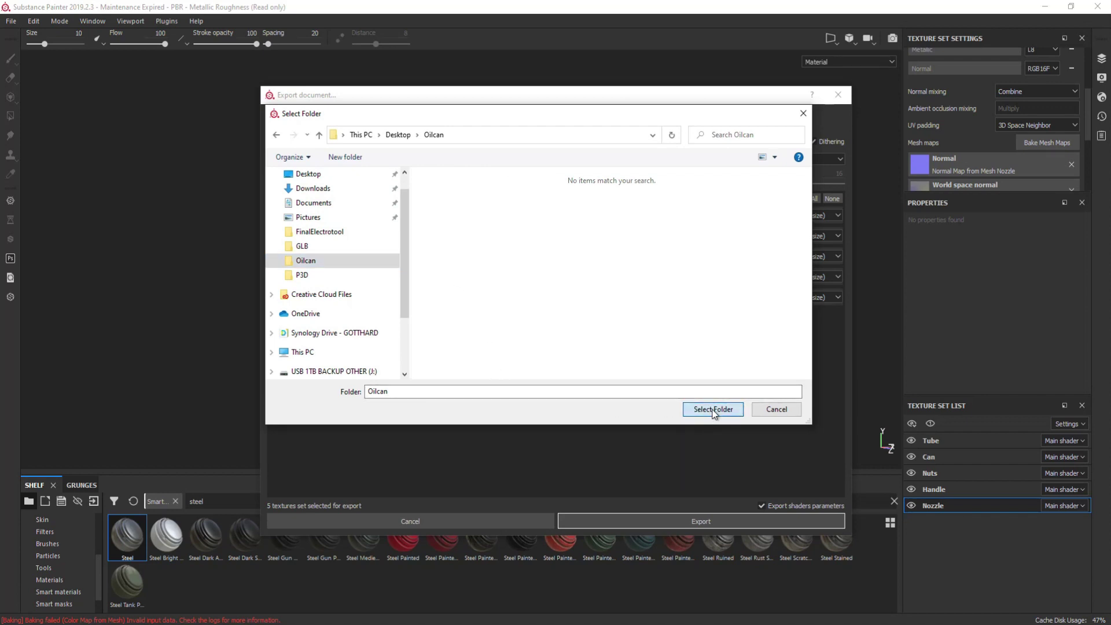
left_click(713, 410)
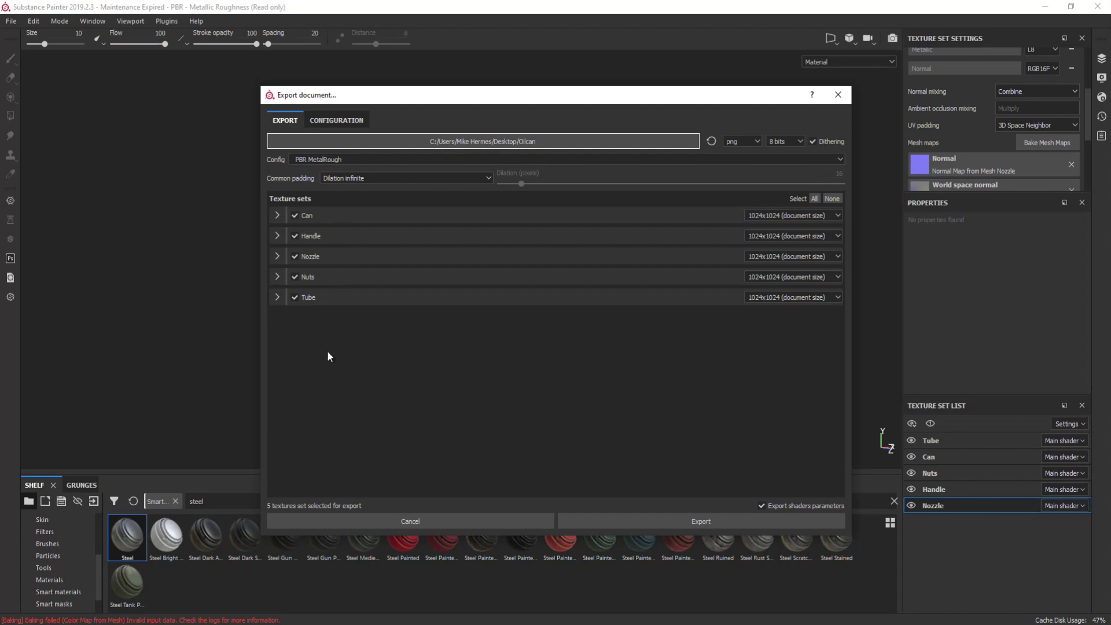
- Review the Can maps and presets, keep PBR MetalRough, and export the textures
left_click(277, 216)
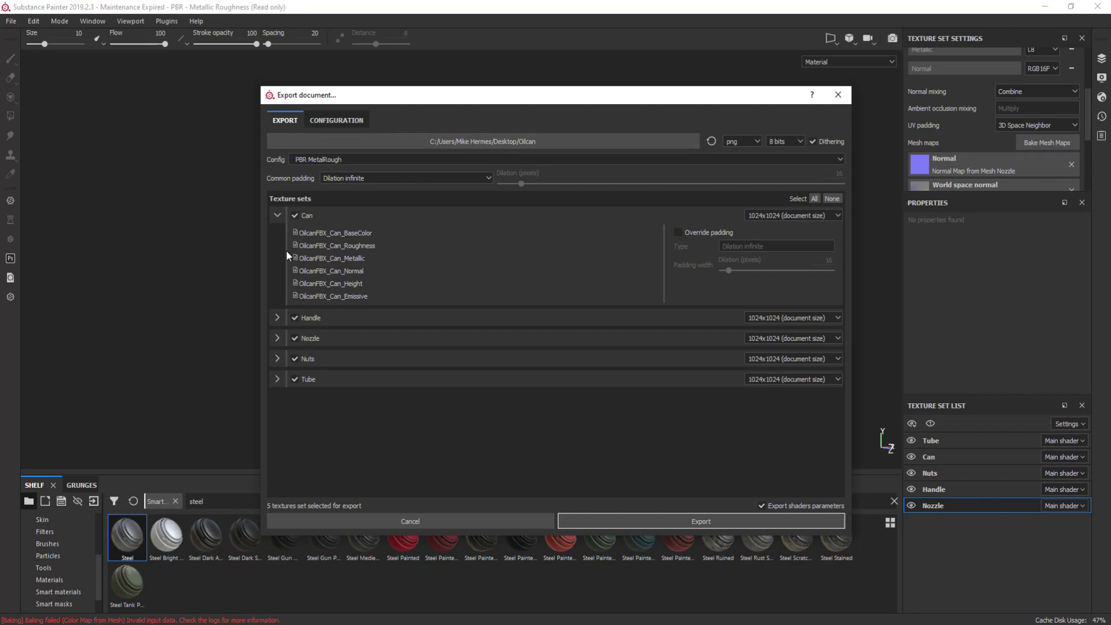
left_click(276, 220)
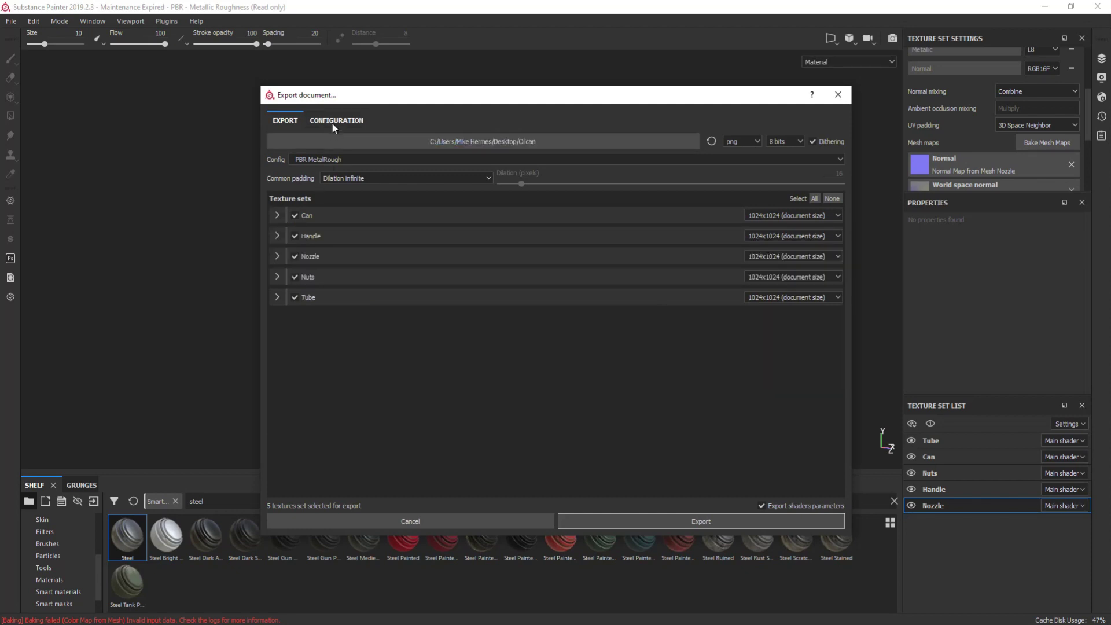
left_click(334, 121)
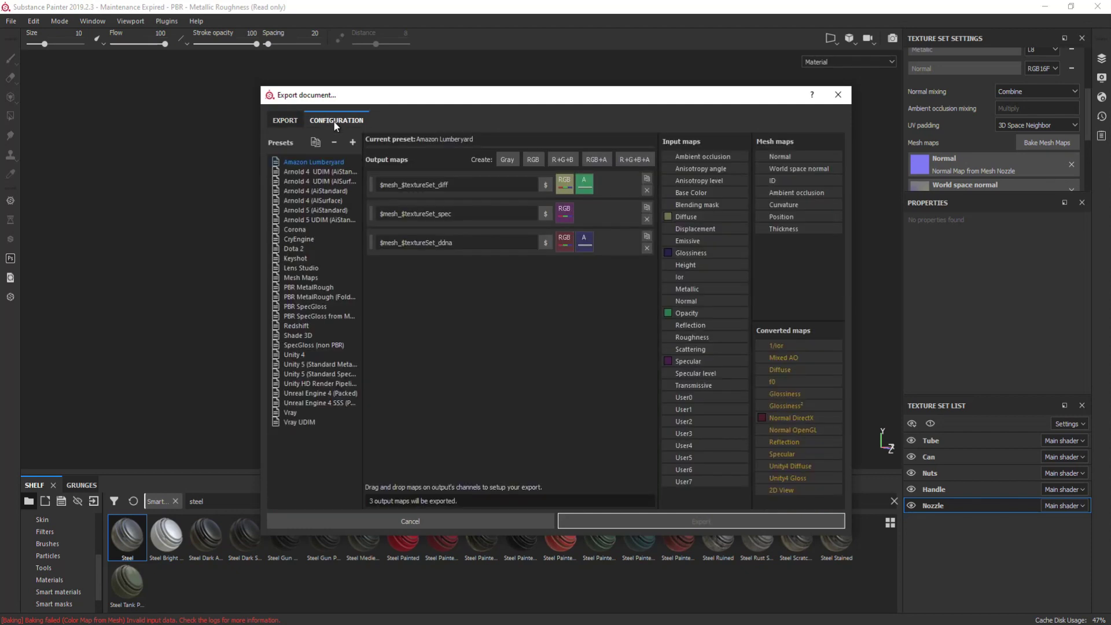
left_click(331, 210)
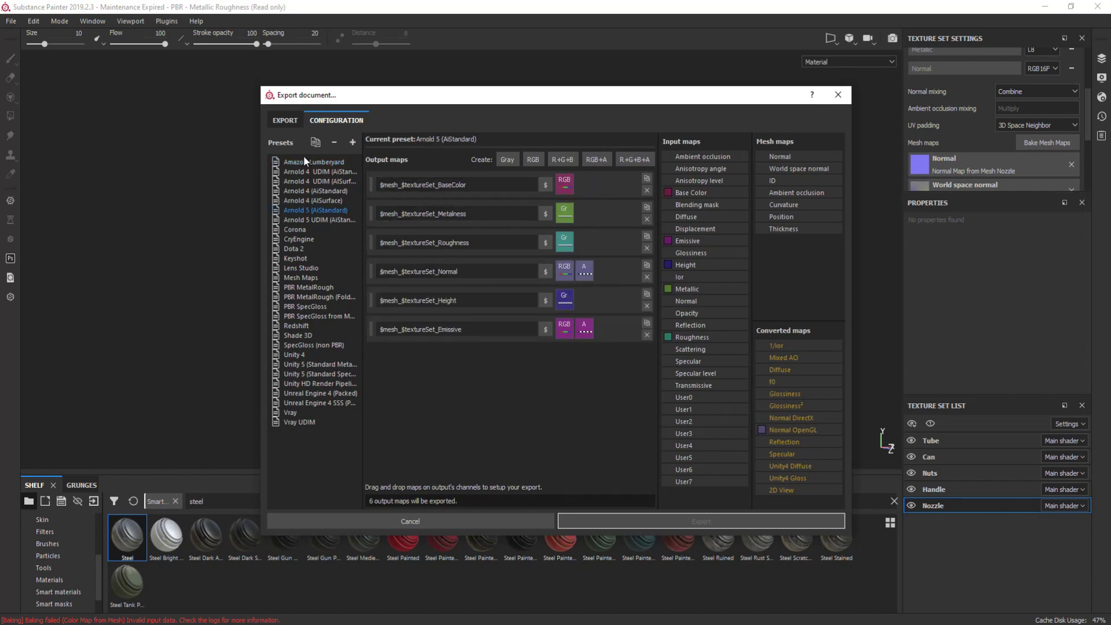
left_click(286, 120)
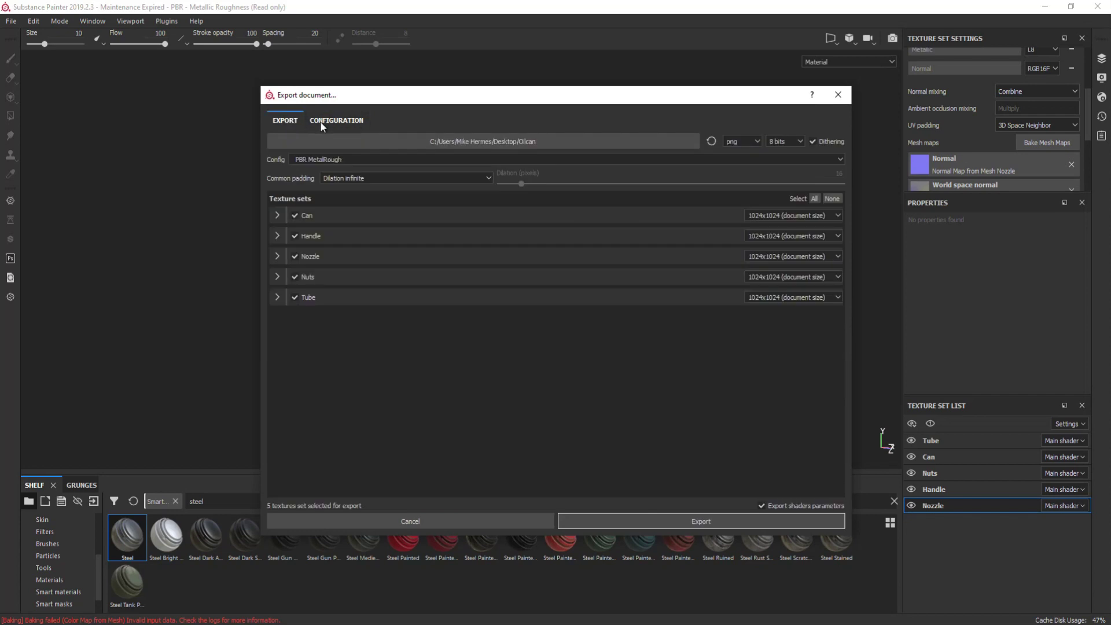
left_click(347, 121)
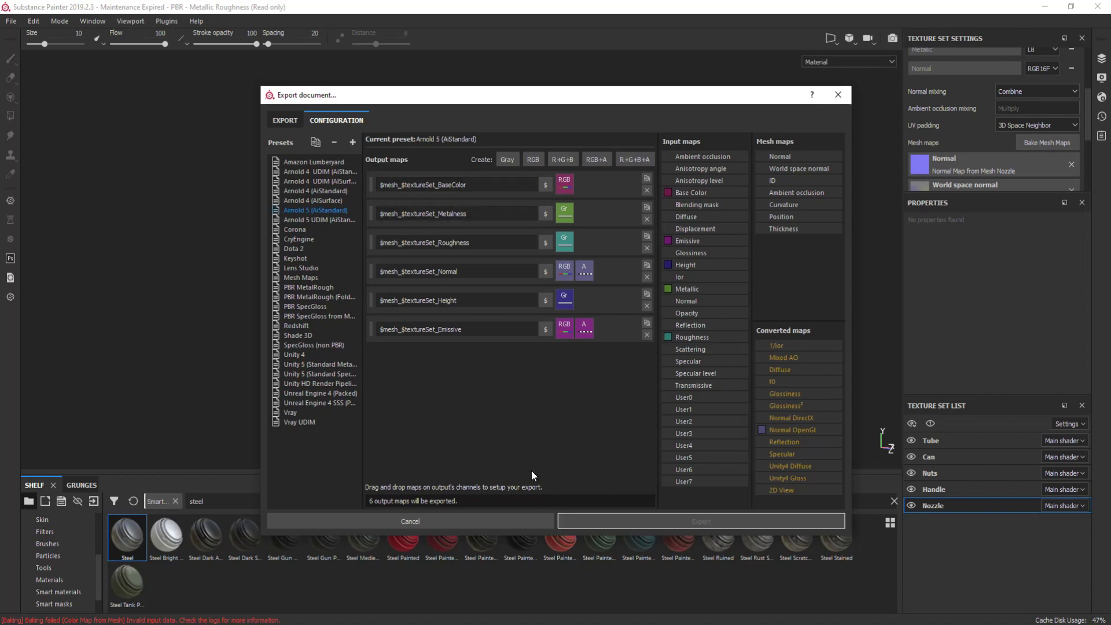
left_click(286, 121)
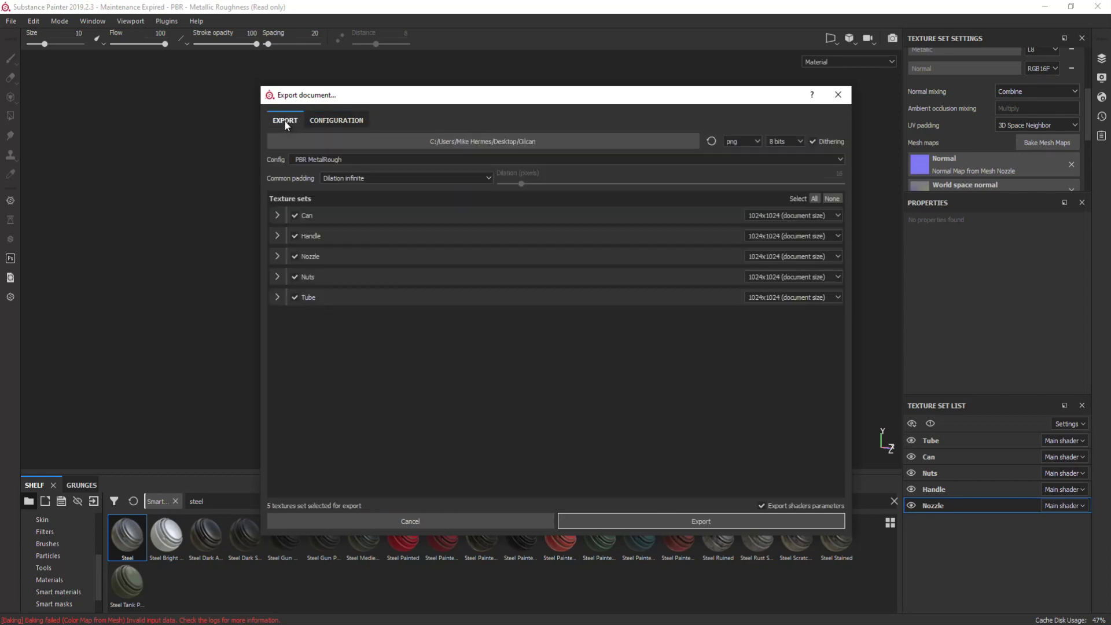
left_click(721, 519)
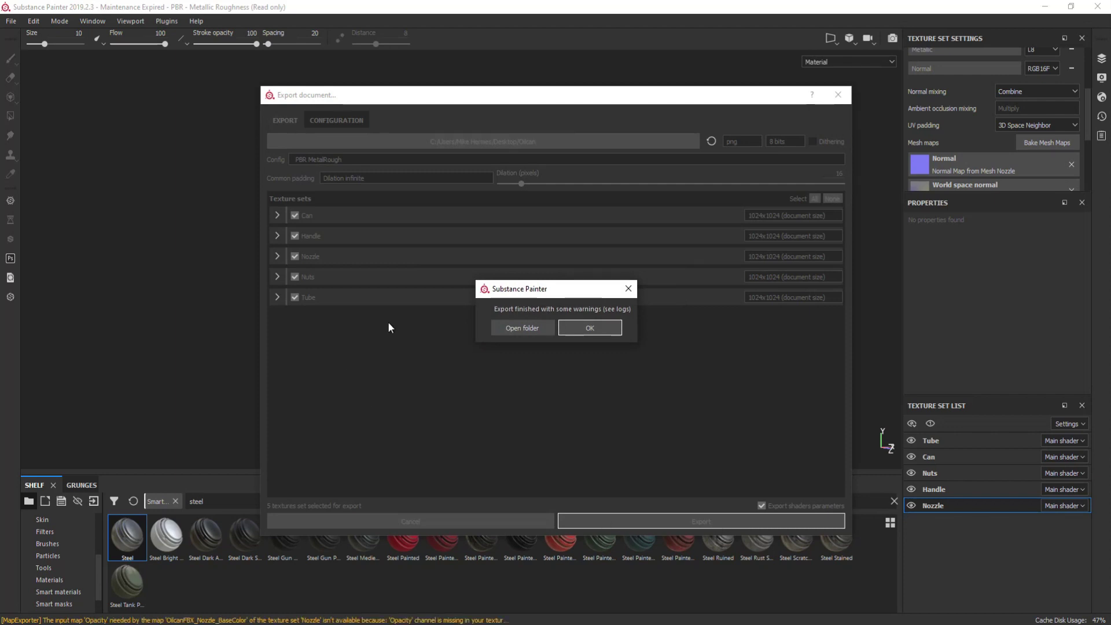
left_click(606, 330)
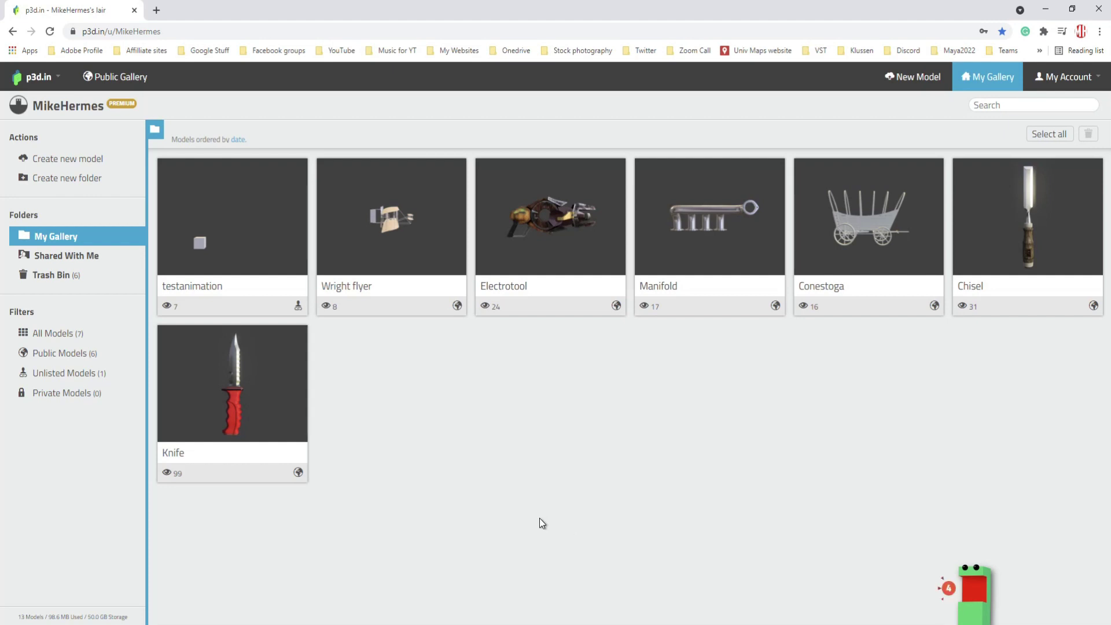
- Upload OilcanFBX from the Oilcan folder as a new model and select its lambert4 material
left_click(918, 80)
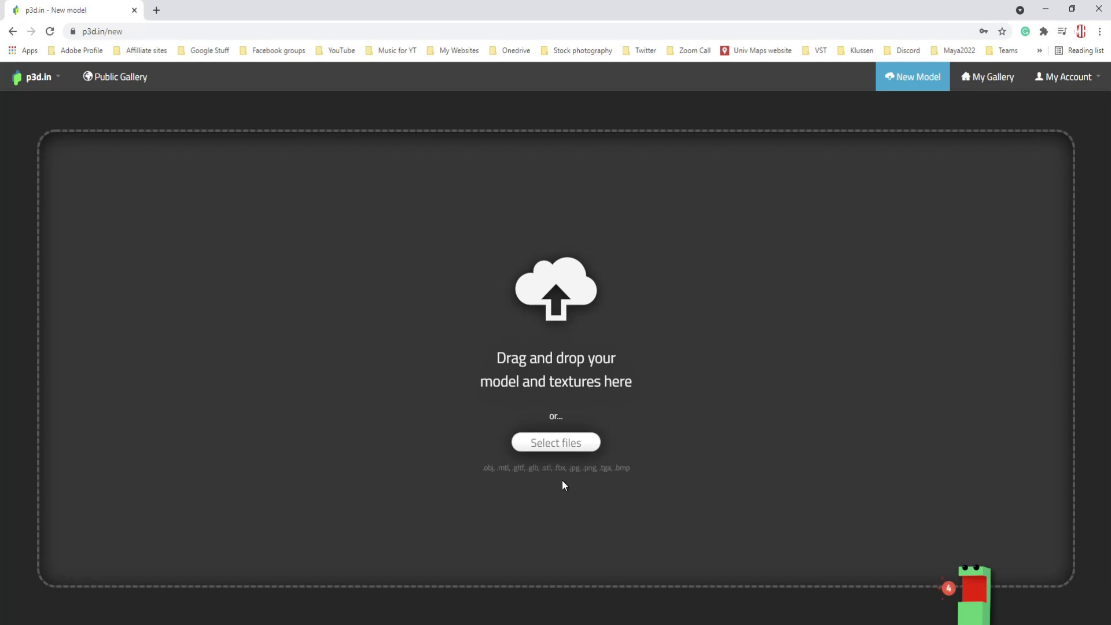
left_click(560, 443)
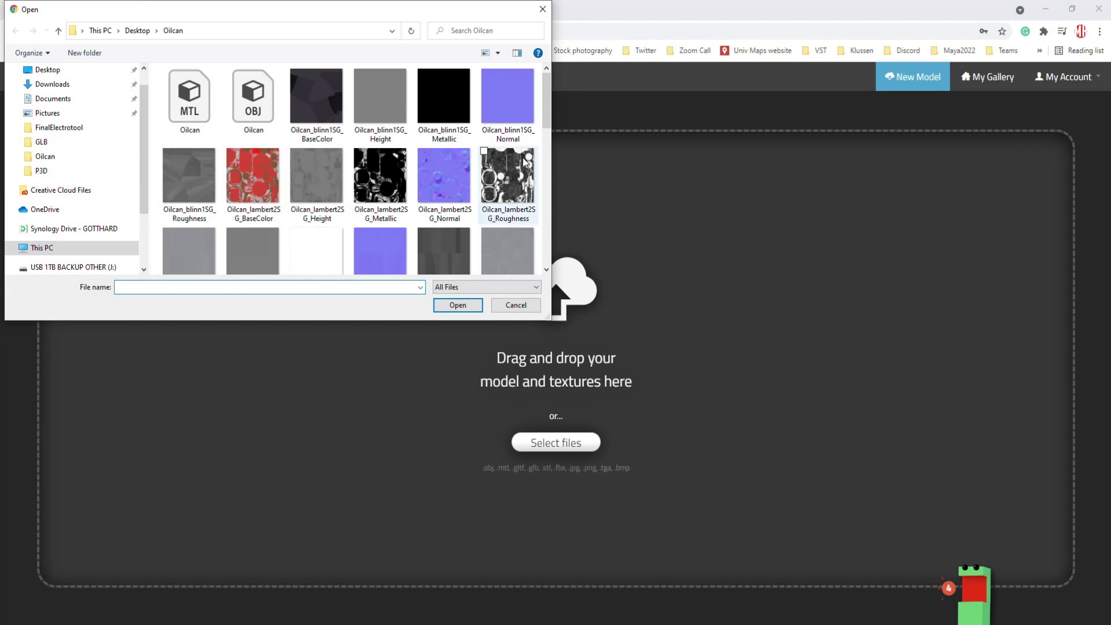
left_click_drag(547, 110, 544, 179)
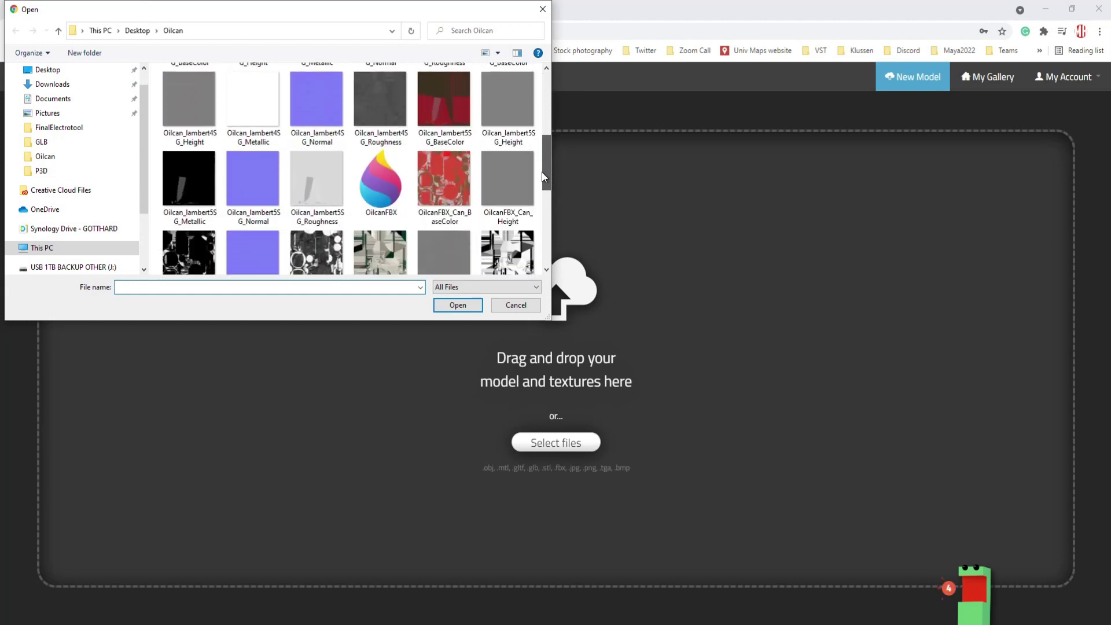
left_click(380, 180)
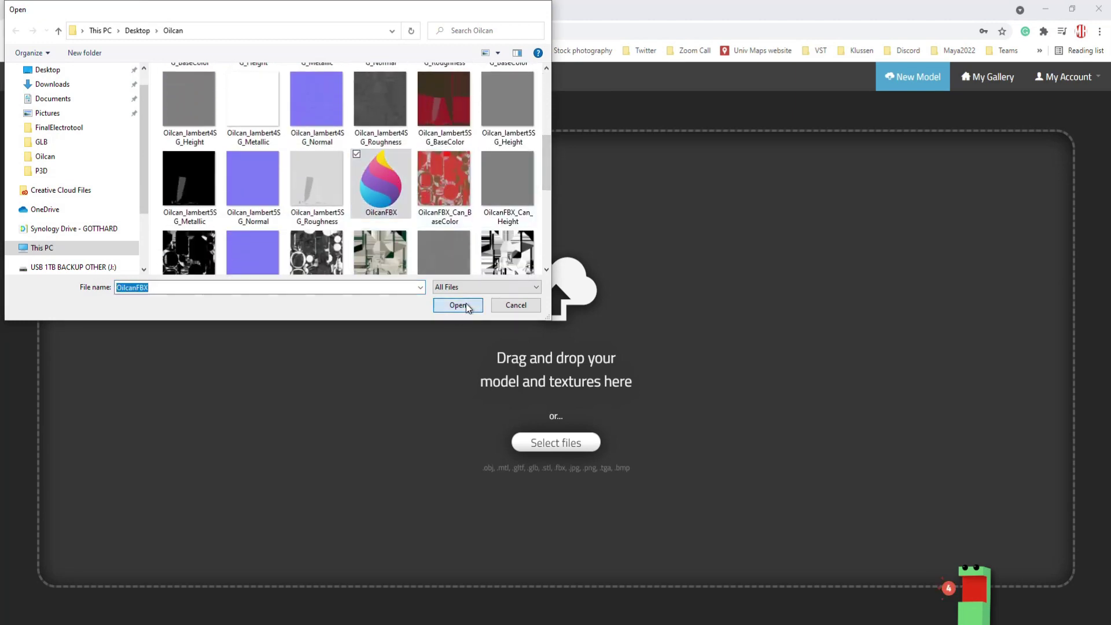
left_click(458, 305)
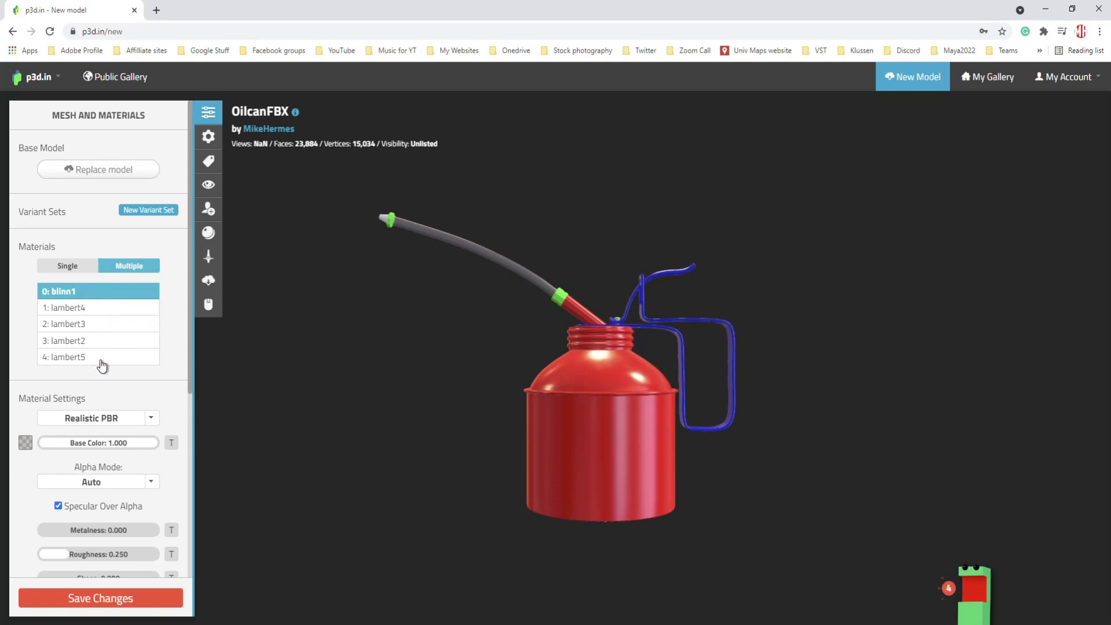
left_click(77, 309)
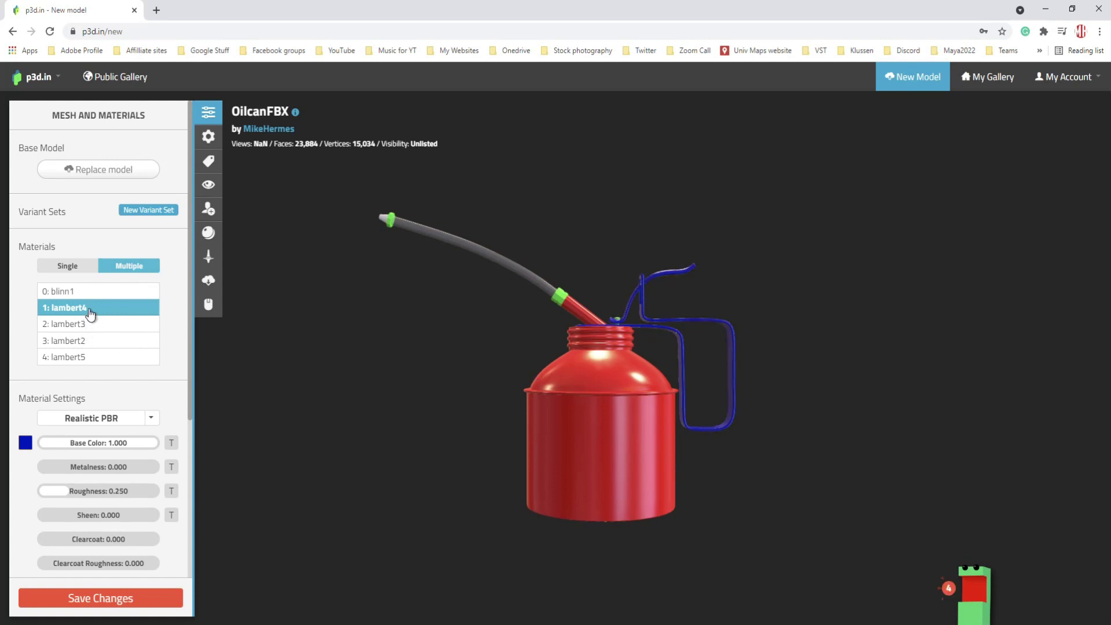
- Check lambert3, then select the red lambert2 can material and review its PBR settings
left_click(81, 329)
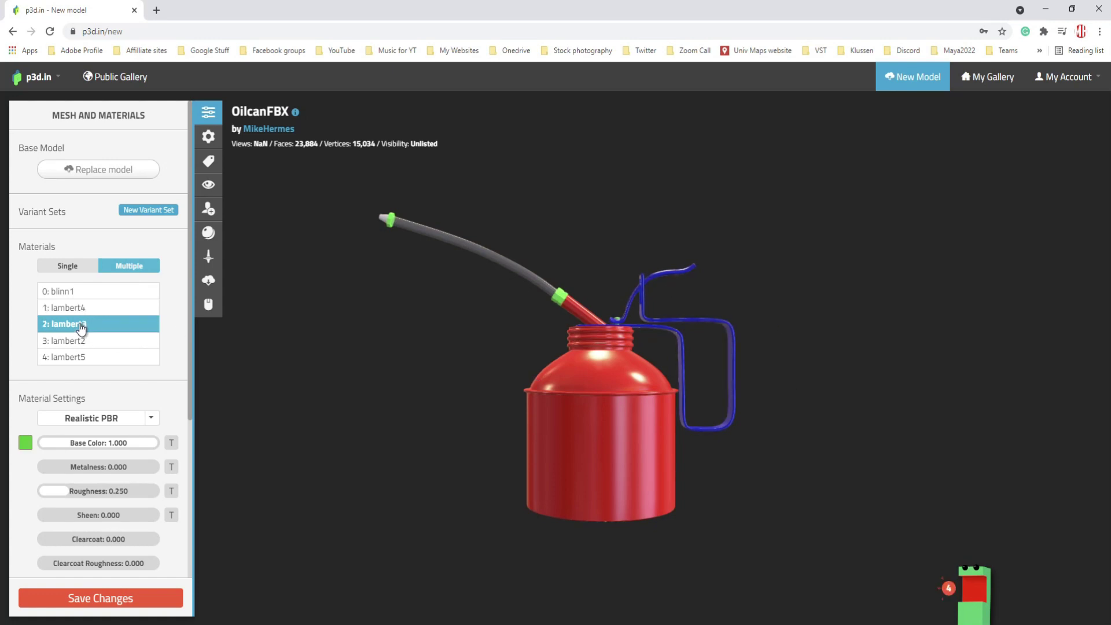
left_click(82, 345)
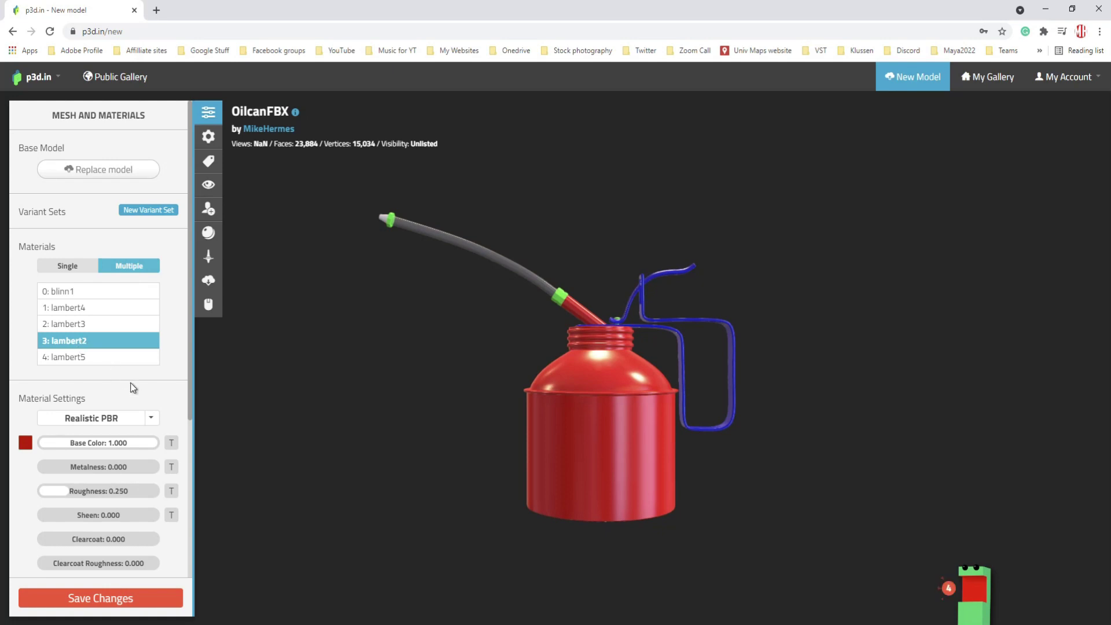
scroll(134, 389, "down", 3)
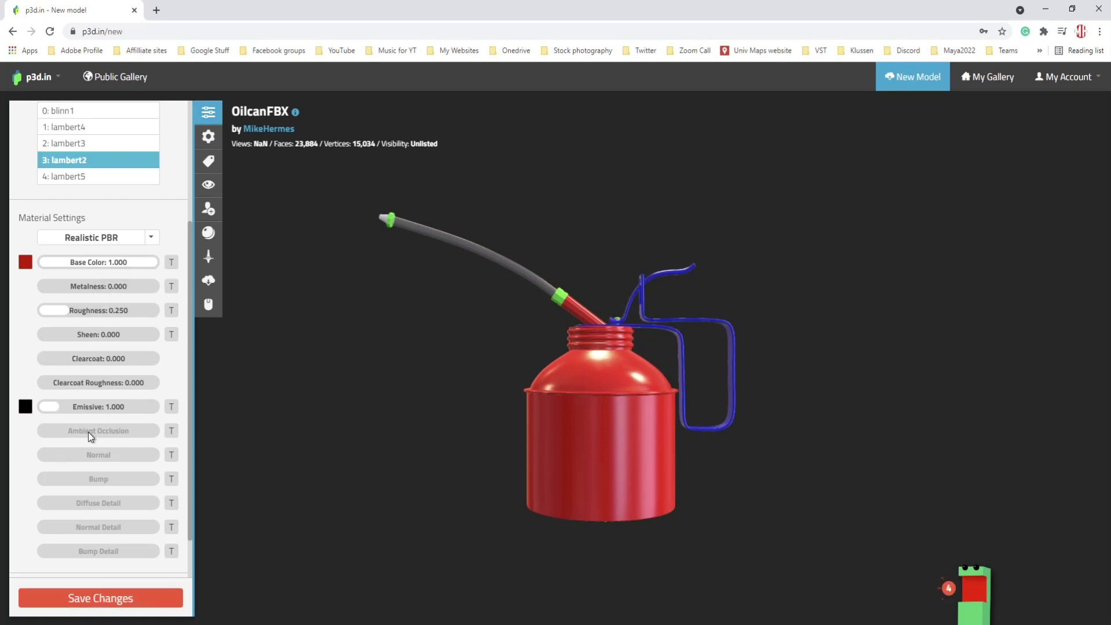
scroll(77, 411, "up", 3)
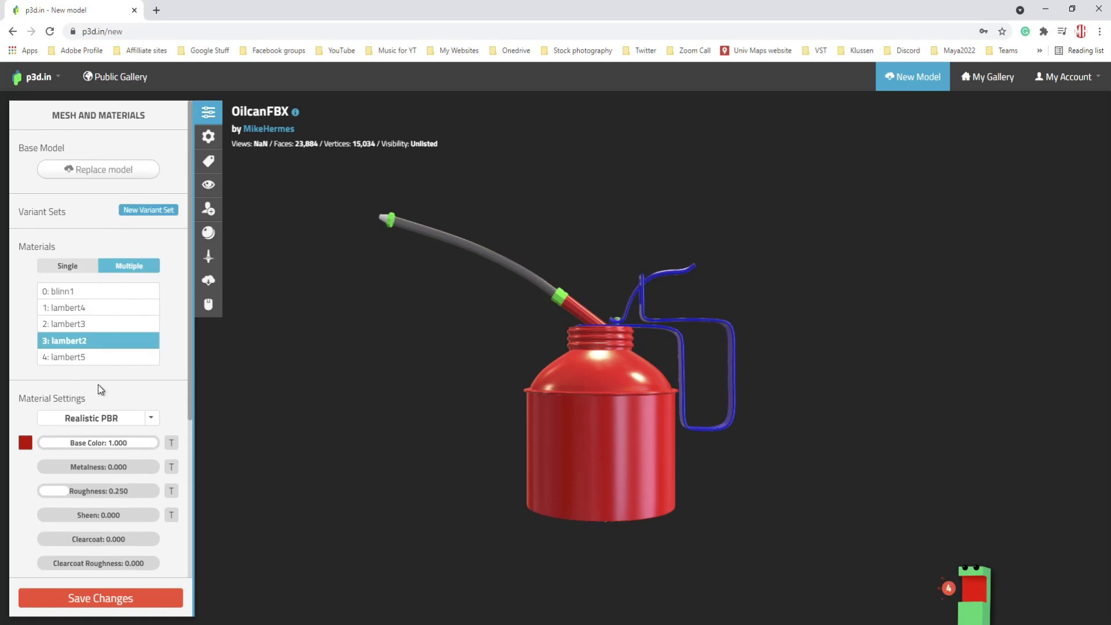
scroll(99, 385, "down", 3)
scroll(116, 387, "up", 1)
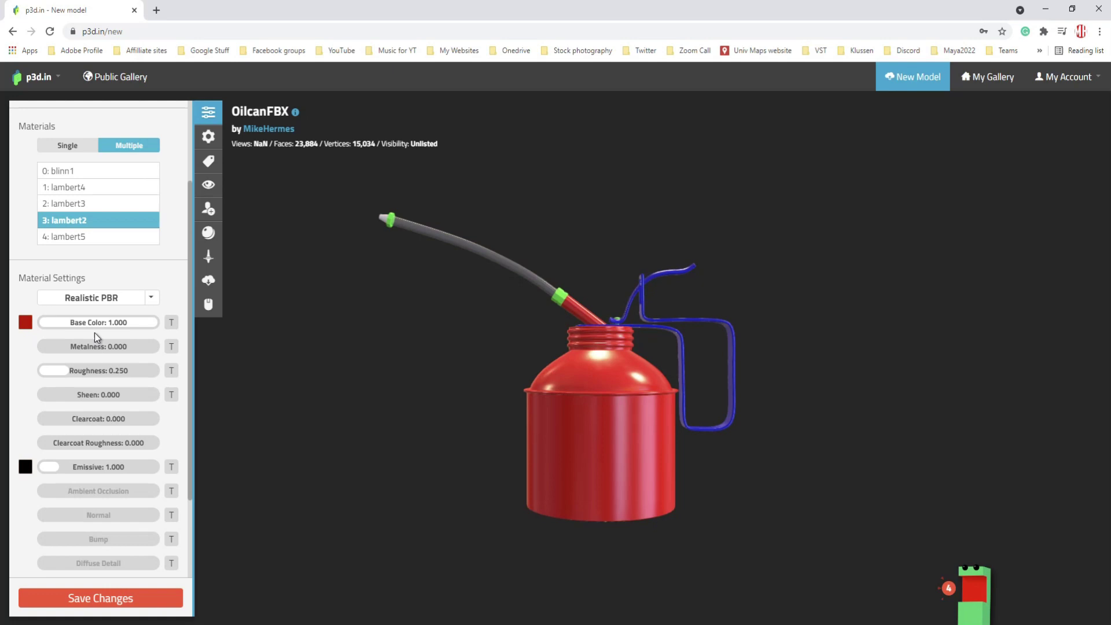
- Load Oilcan_lambert2SG_BaseColor as lambert2's base colour texture and check its UV 1 mapping
left_click(171, 323)
left_click(202, 421)
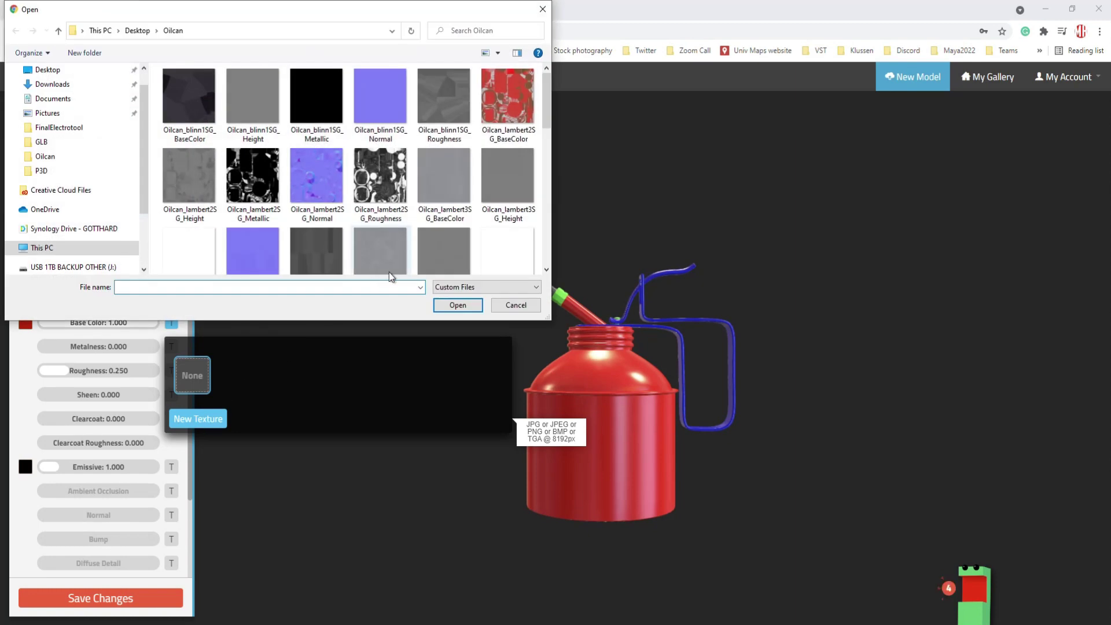
left_click(511, 95)
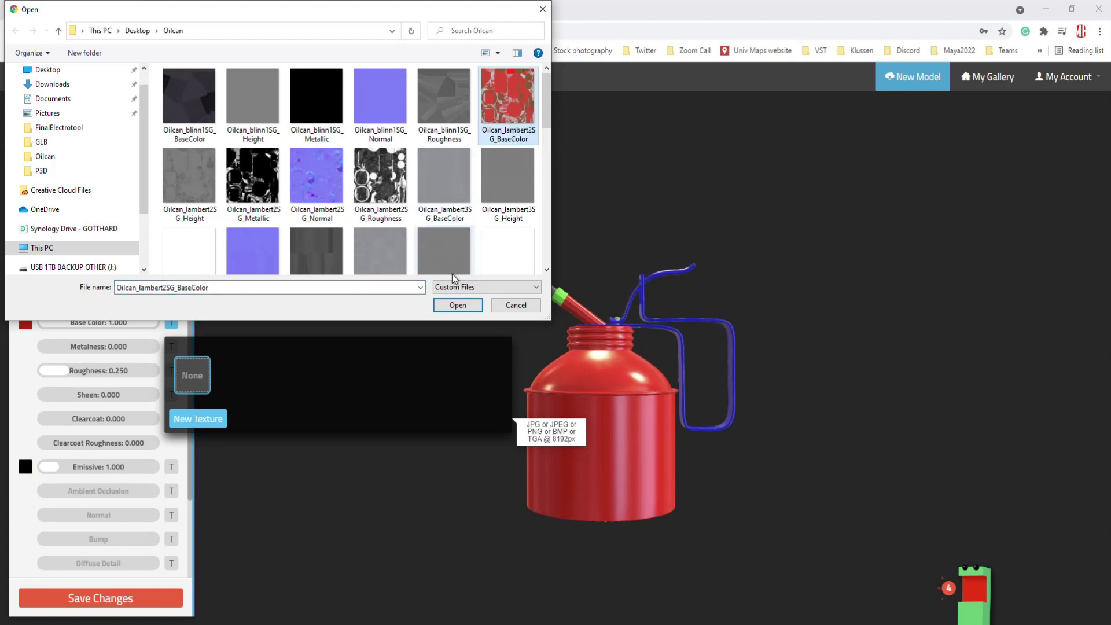
left_click(467, 307)
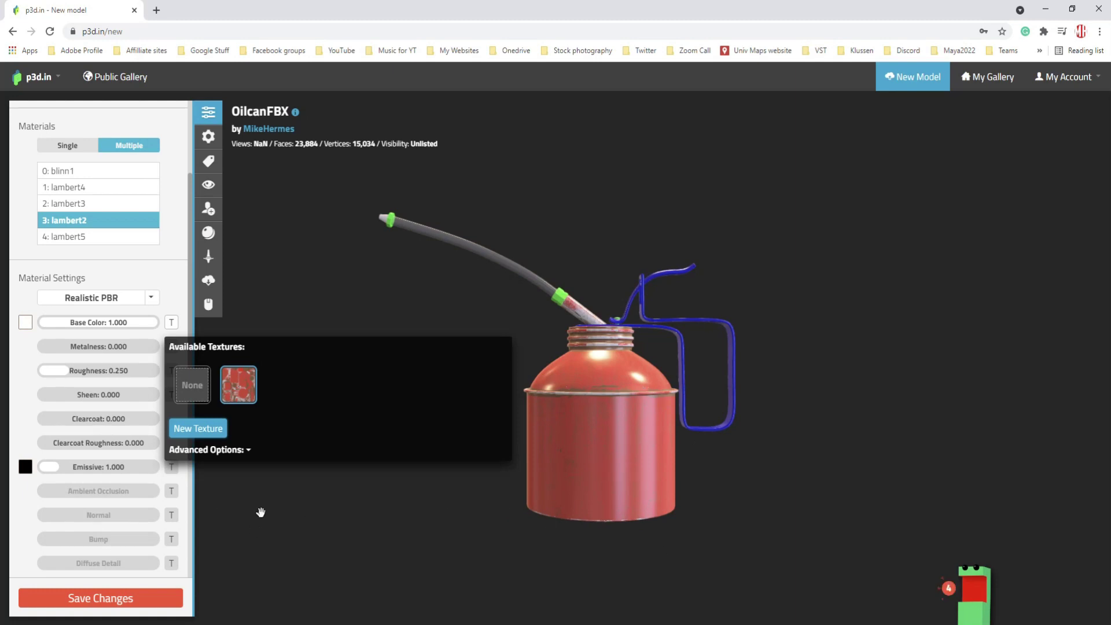
left_click(248, 451)
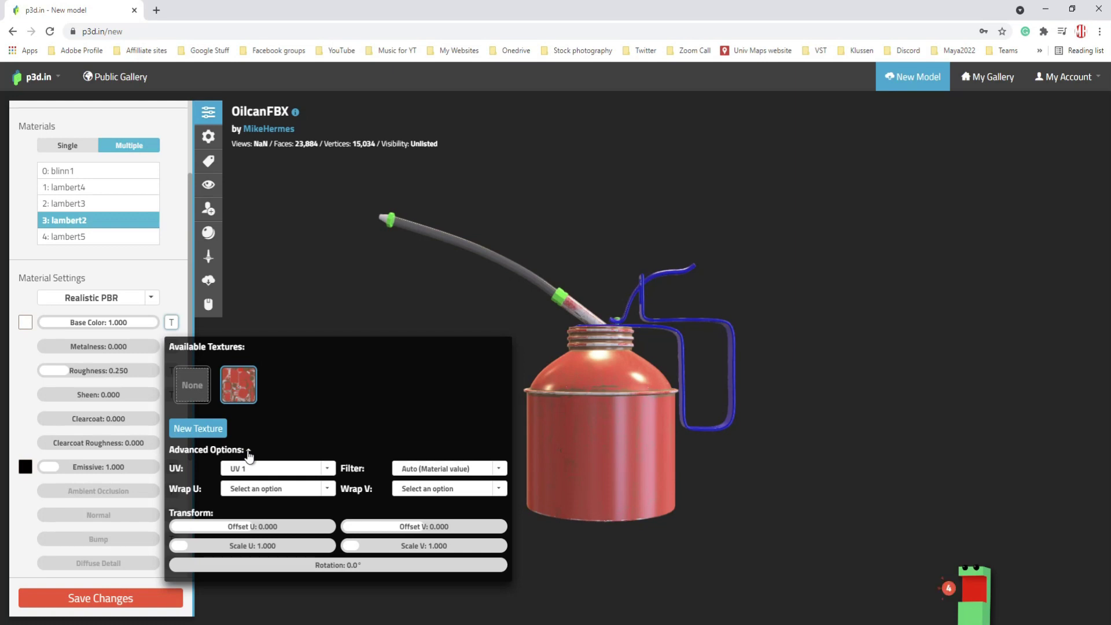
left_click(305, 285)
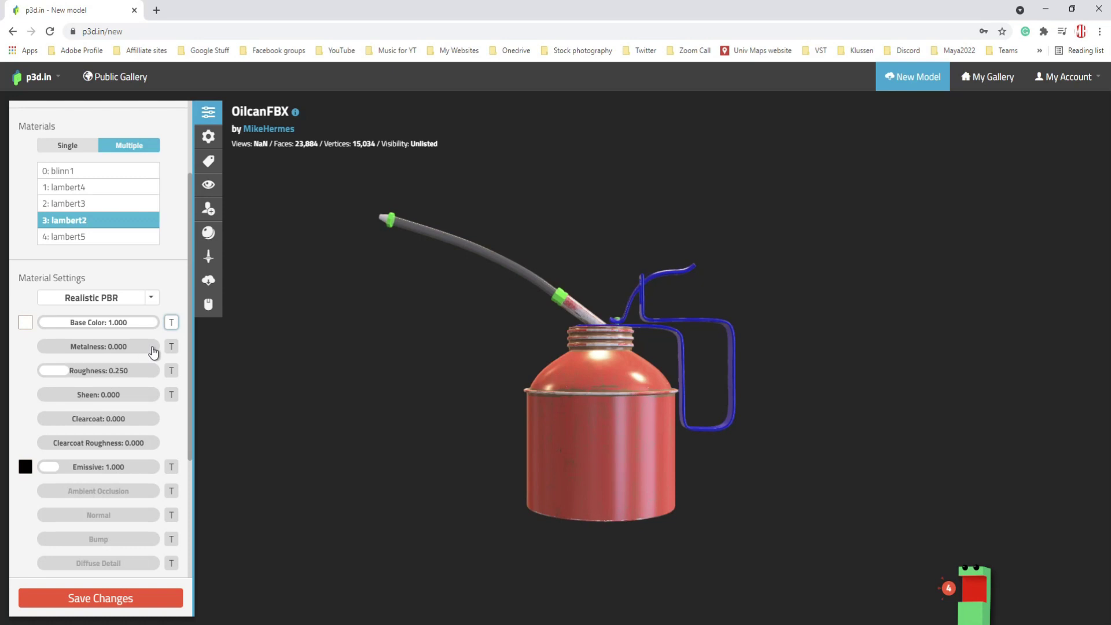
- Choose Oilcan_lambert2SG_Metallic from the Oilcan folder as lambert2's metalness texture
left_click(172, 346)
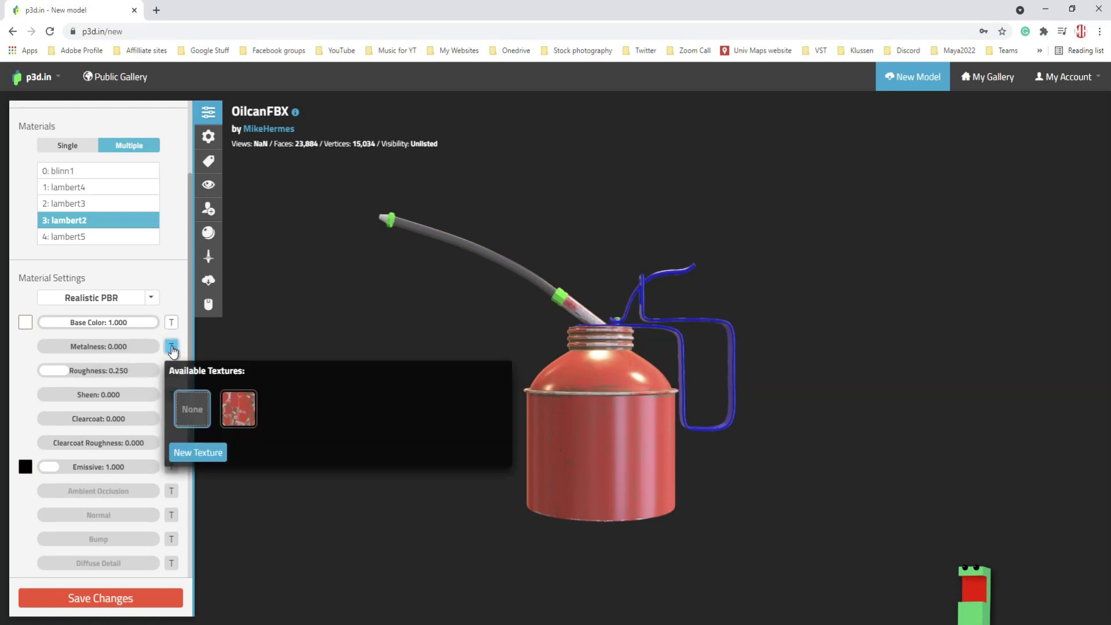
left_click(188, 451)
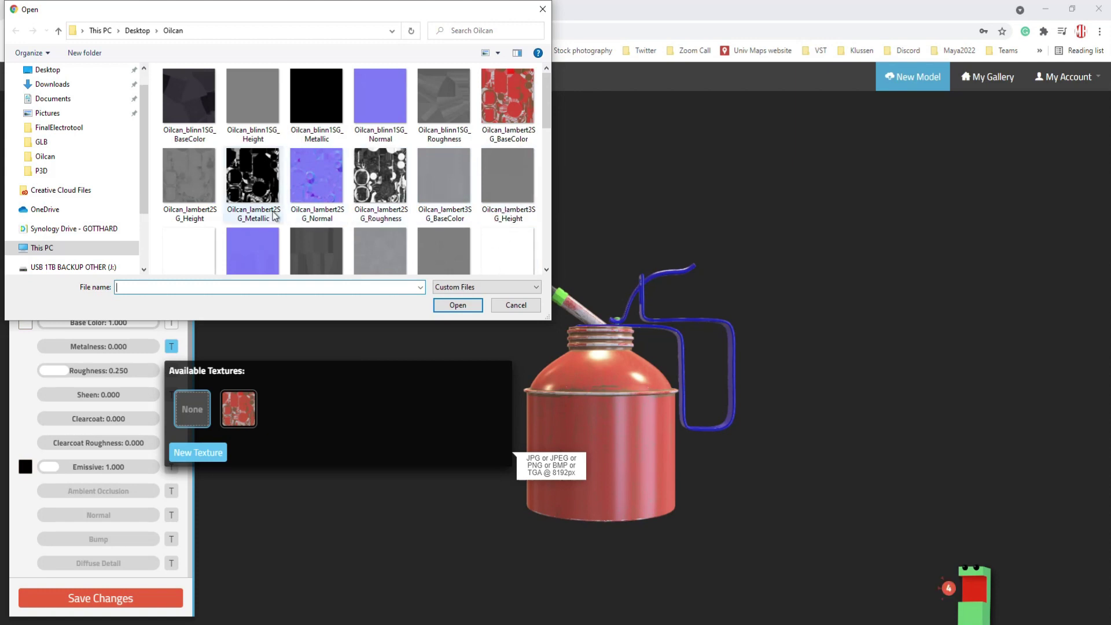
left_click(251, 186)
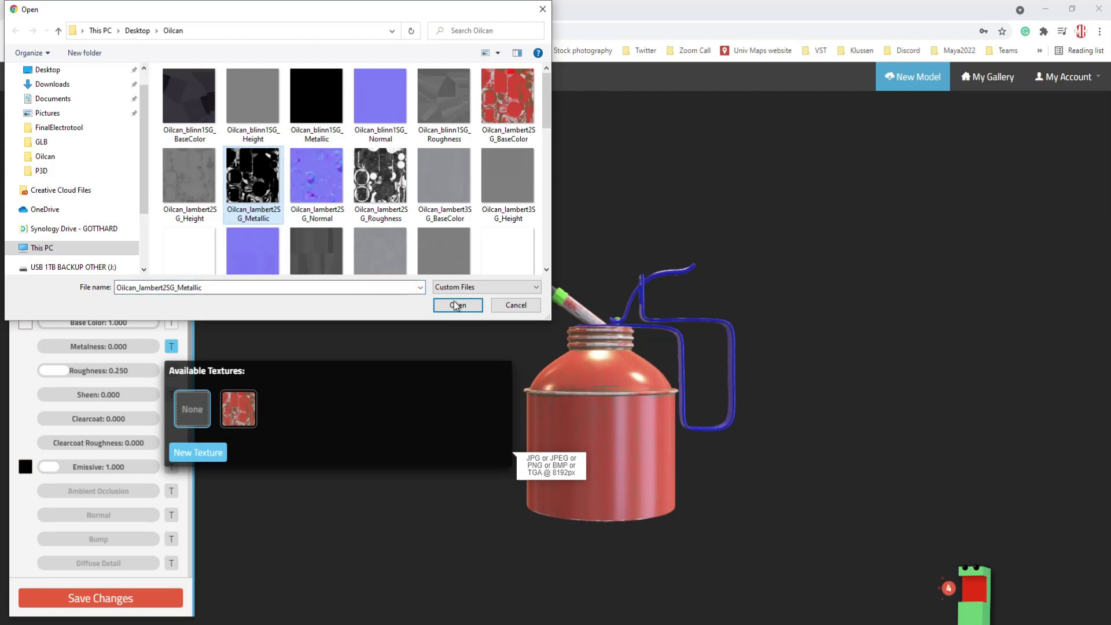
left_click(457, 305)
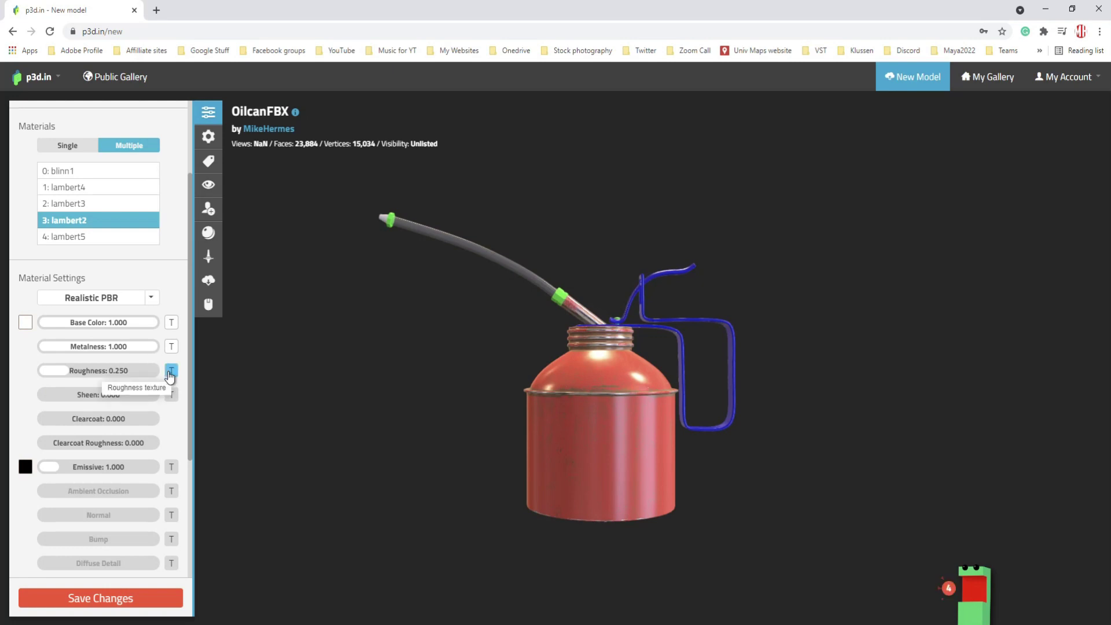
- Load the roughness map as lambert2's roughness texture, bringing Roughness to 1.000
left_click(171, 371)
left_click(197, 341)
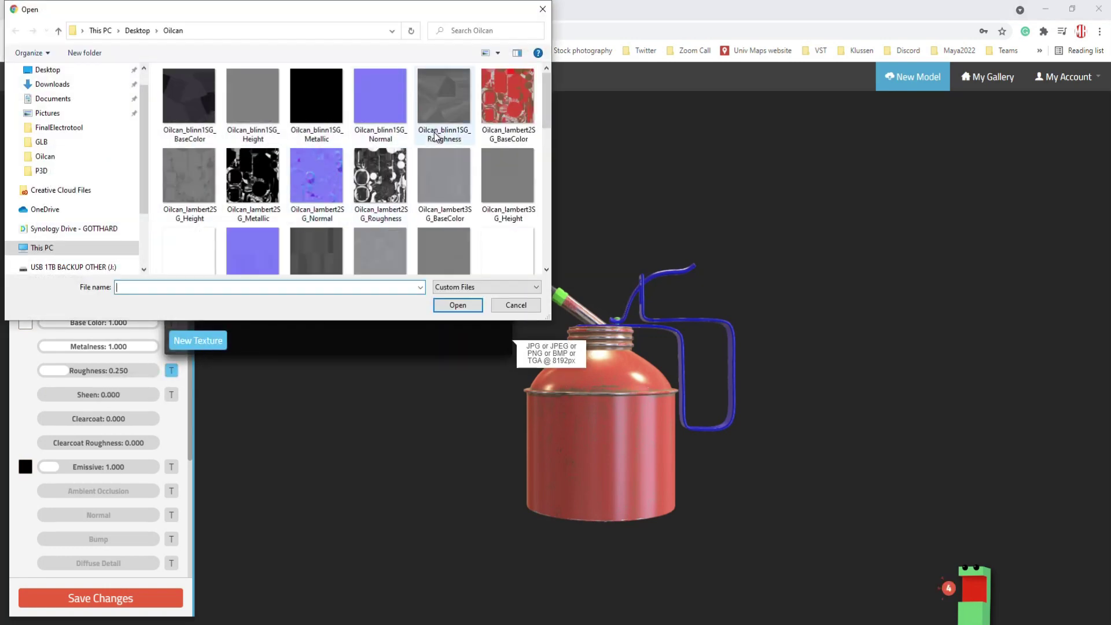
left_click(447, 100)
left_click(464, 304)
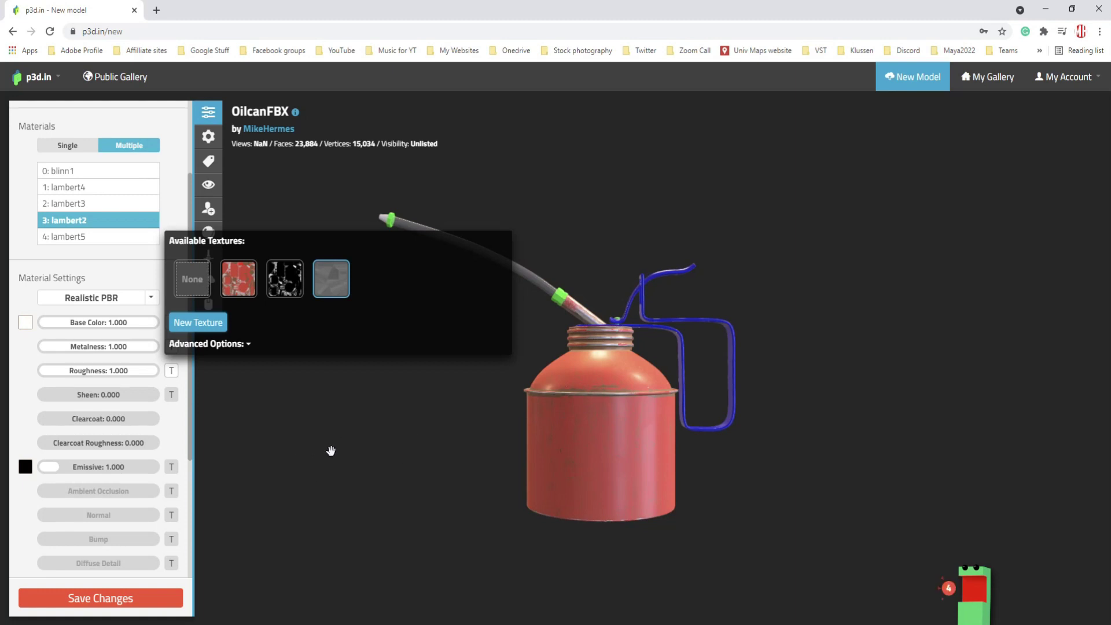
left_click(376, 434)
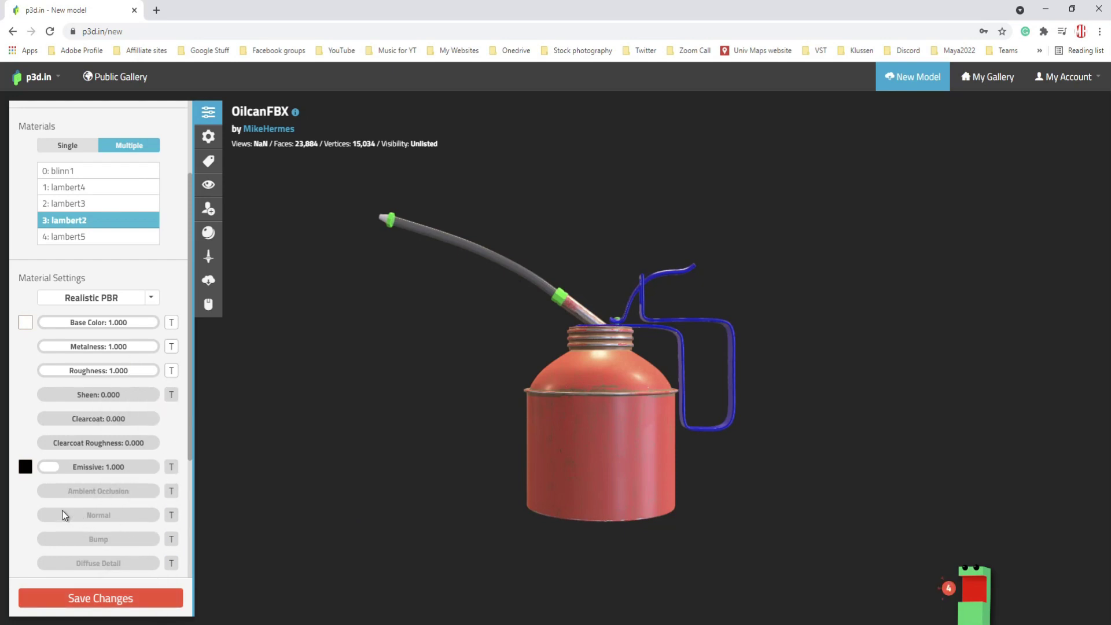
- Look for an ambient occlusion texture, then cancel and leave ambient occlusion untextured
left_click(171, 492)
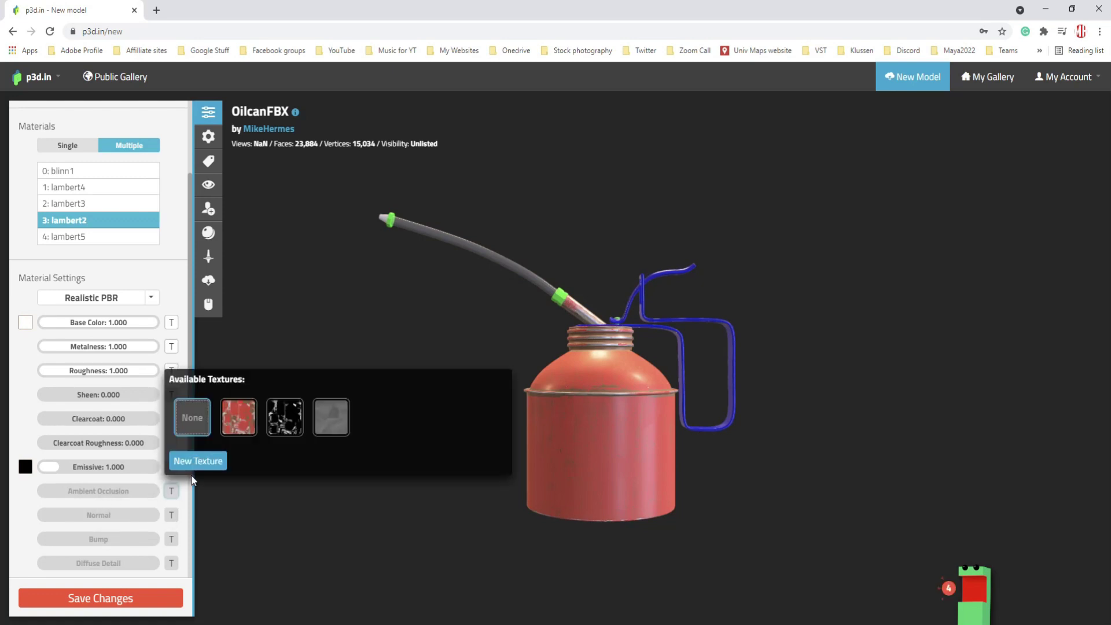
left_click(204, 462)
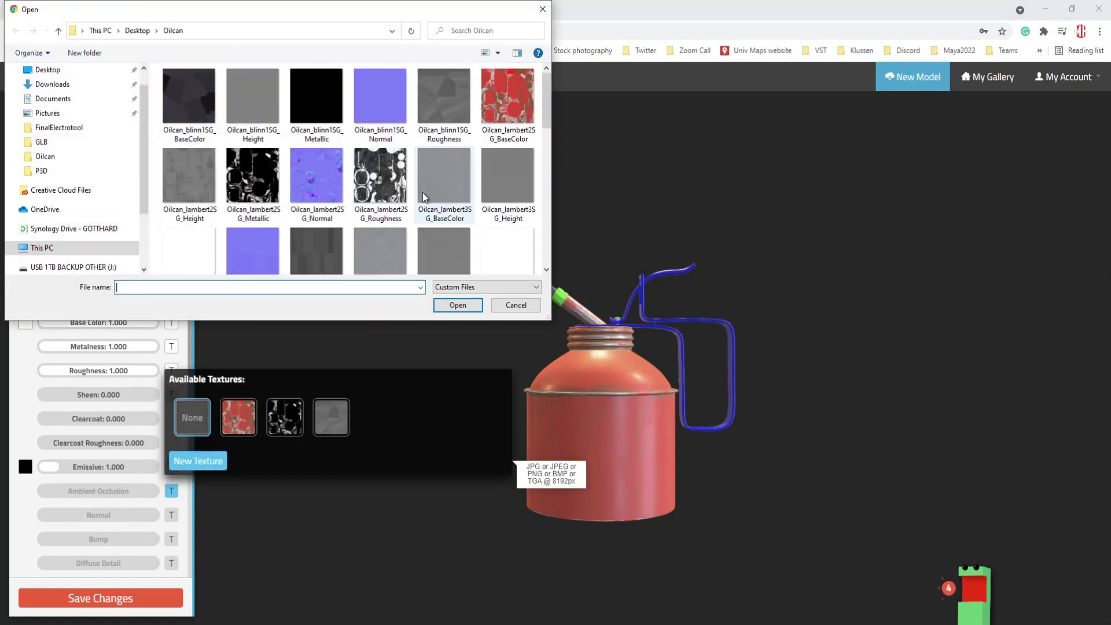
scroll(485, 242, "down", 3)
scroll(381, 248, "down", 1)
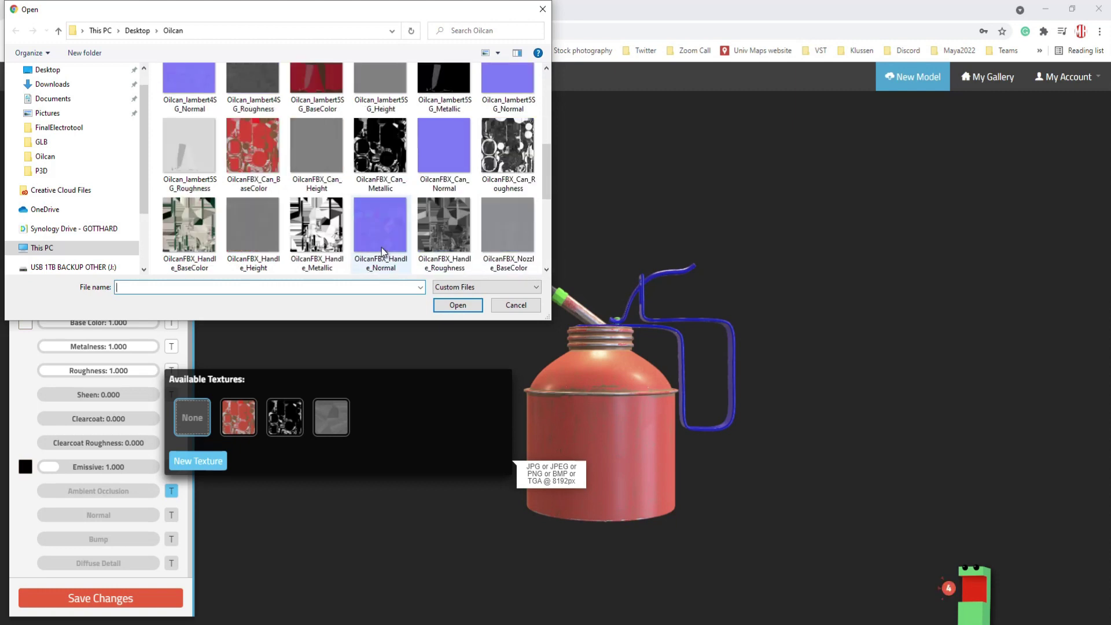
scroll(286, 197, "down", 2)
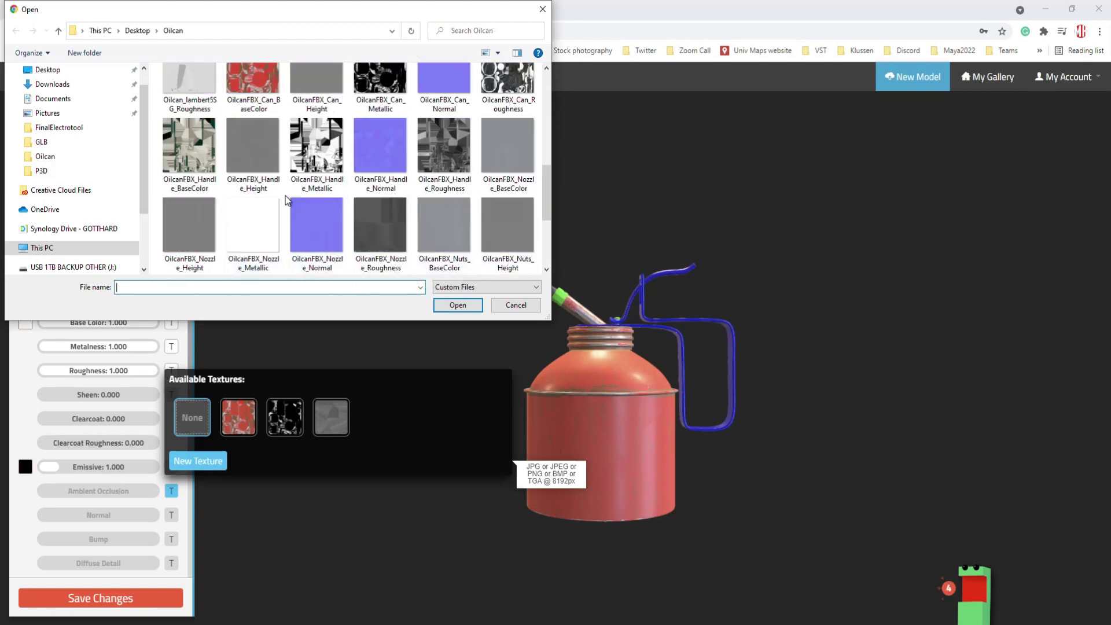
scroll(317, 204, "up", 6)
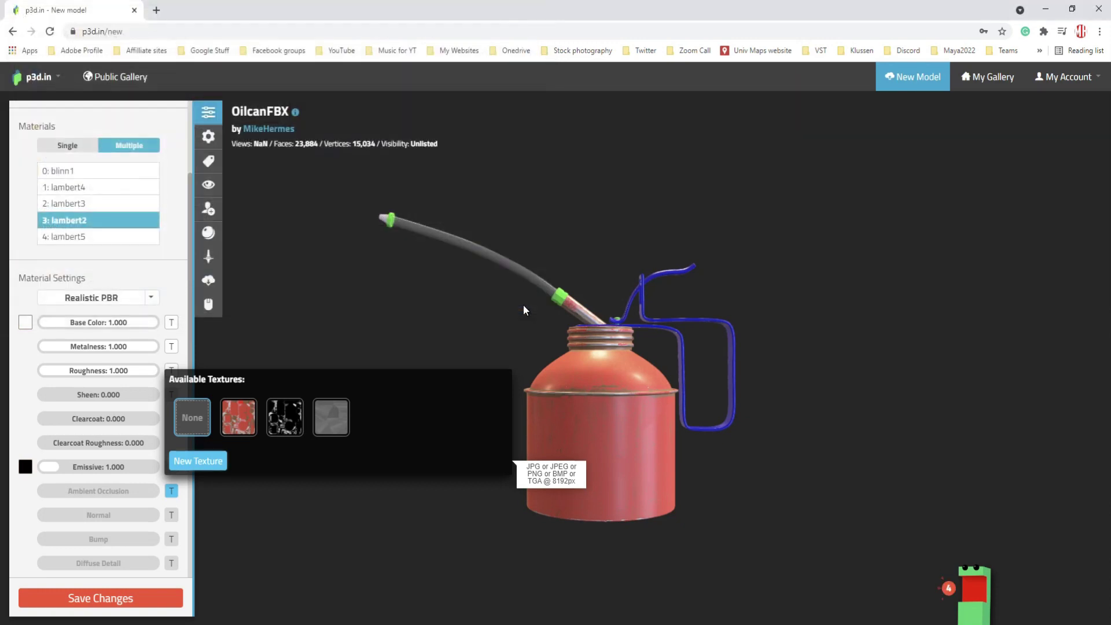
left_click(523, 305)
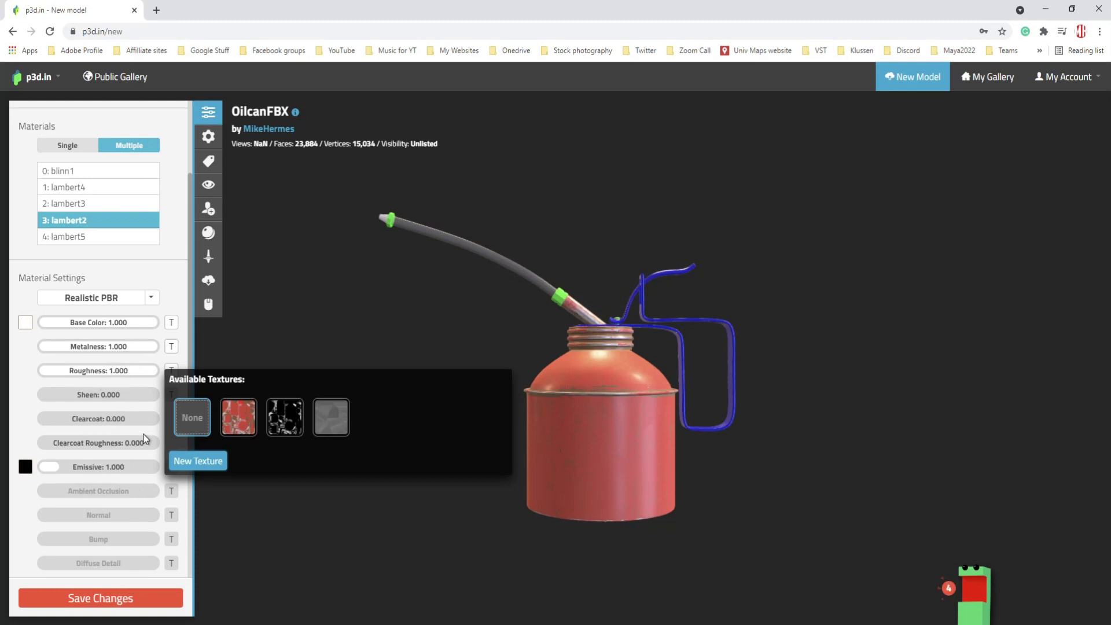
left_click(336, 554)
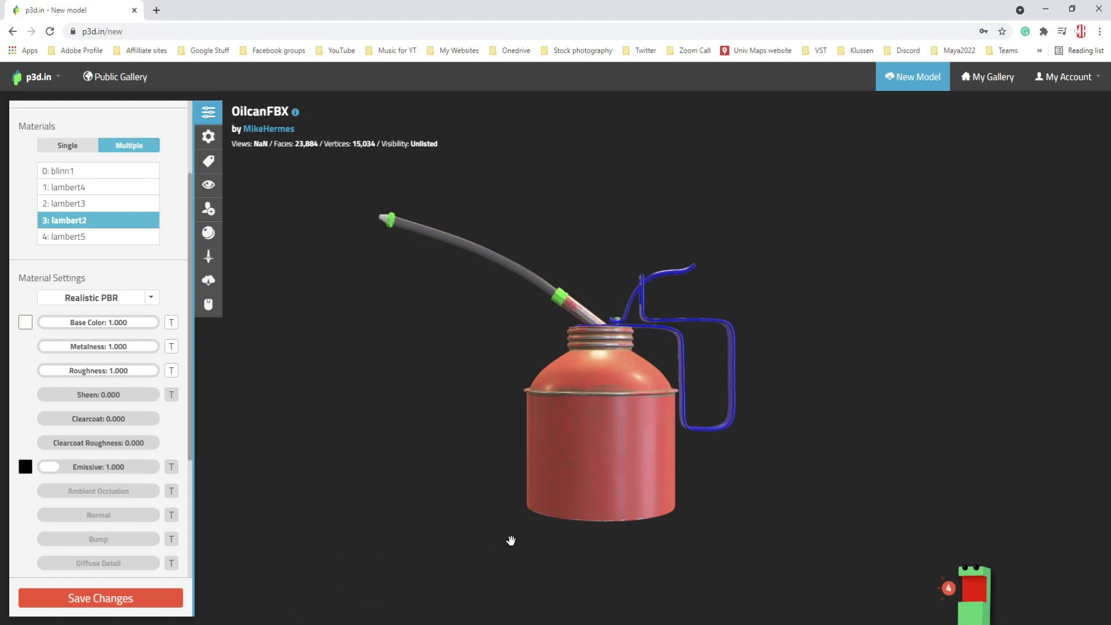
- Select blinn1 and load OilcanFBX_Tube_BaseColor as its base colour texture
scroll(56, 448, "up", 3)
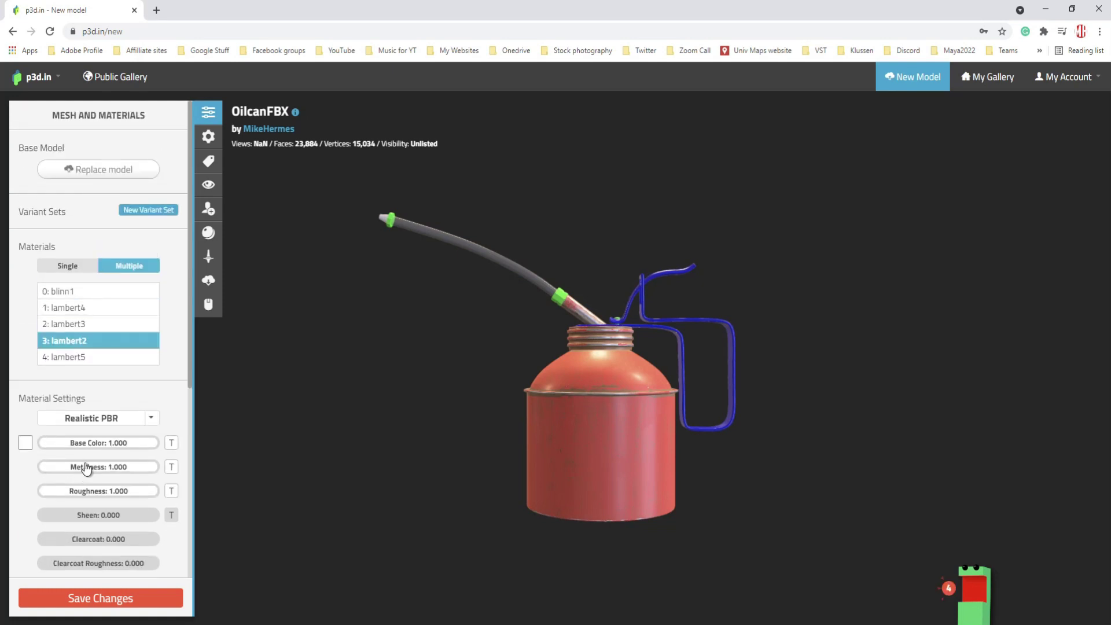
left_click(72, 296)
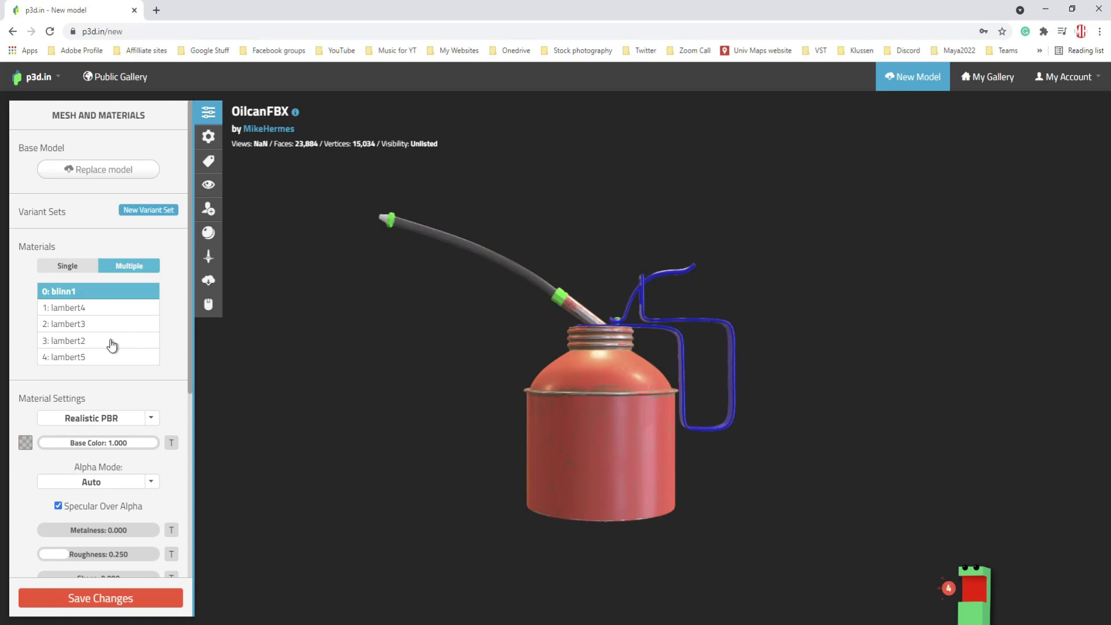
left_click(172, 443)
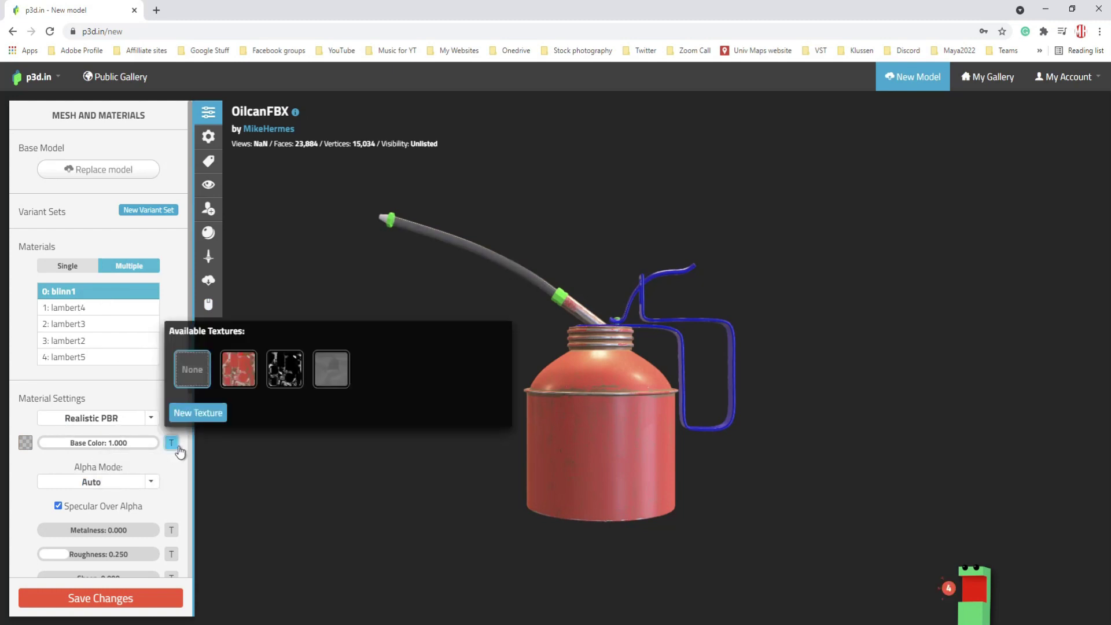
left_click(198, 413)
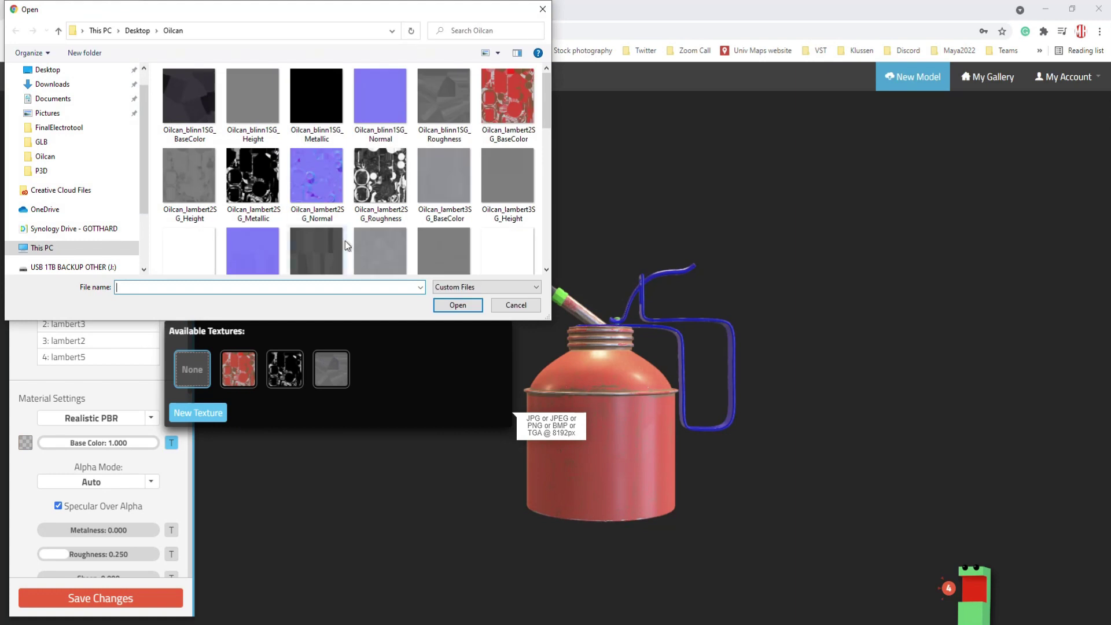
scroll(451, 182, "down", 5)
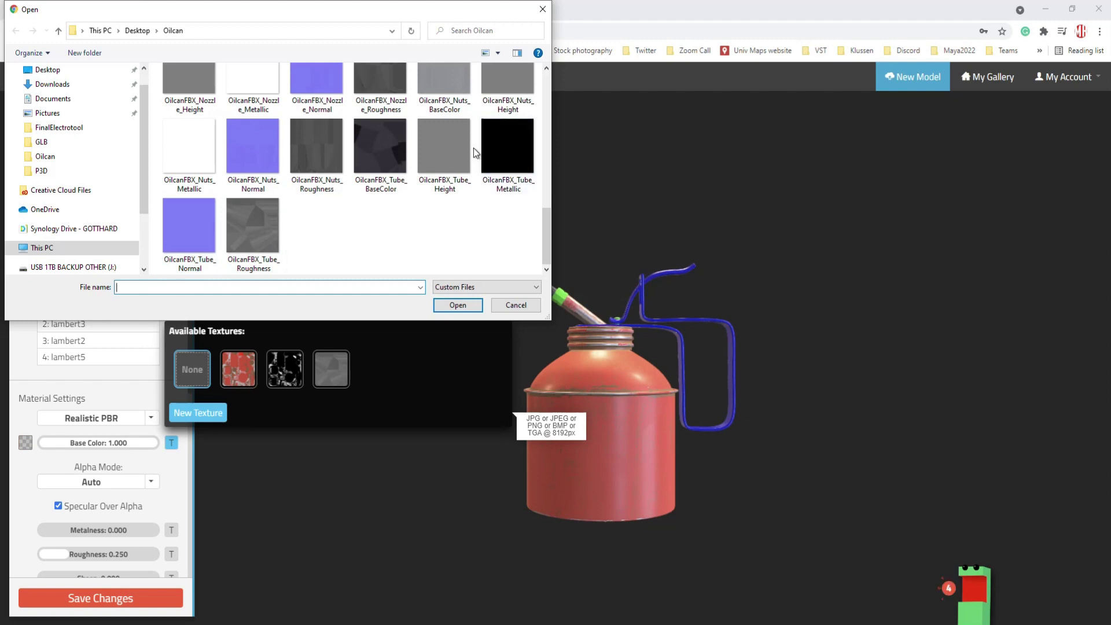
left_click(384, 145)
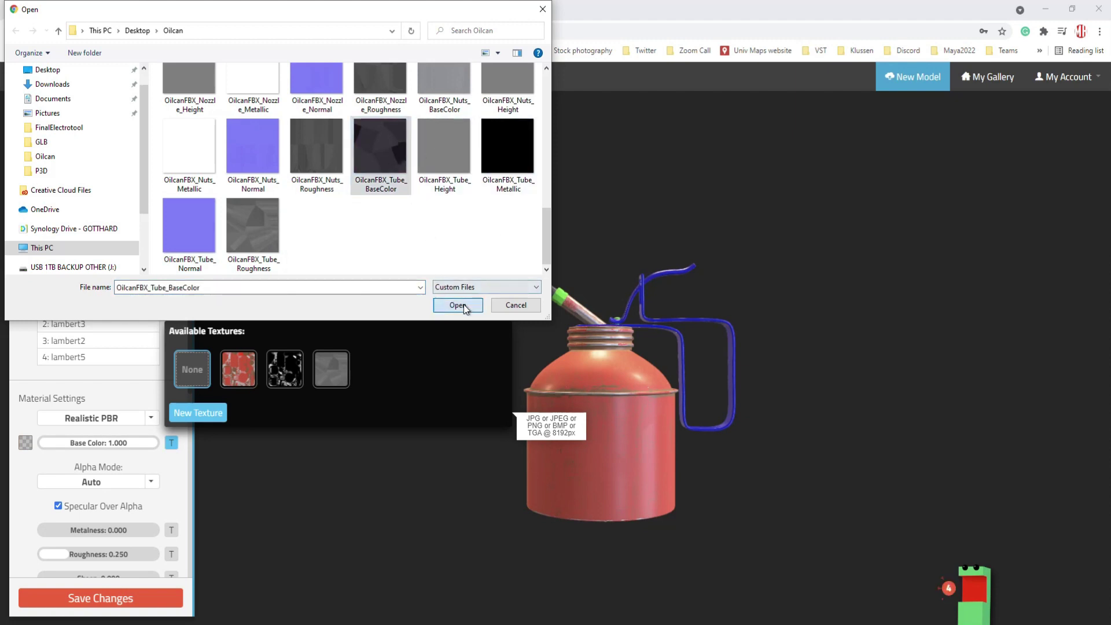
left_click(463, 304)
left_click(332, 494)
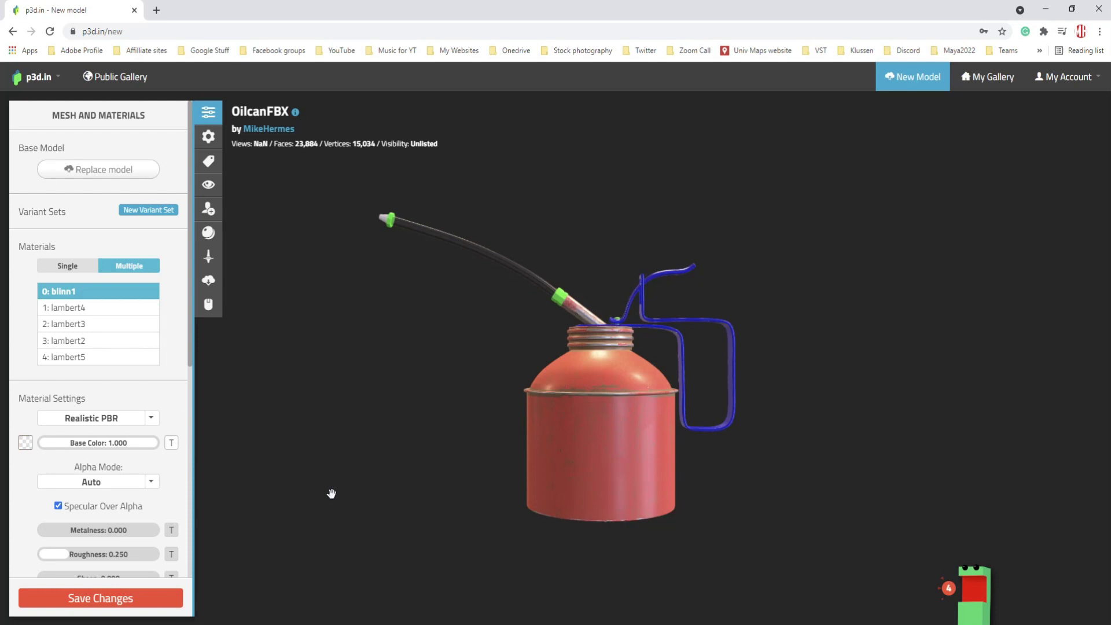
- Select lambert4 and apply OilcanFBX_Handle_BaseColor as its base colour texture
left_click(80, 311)
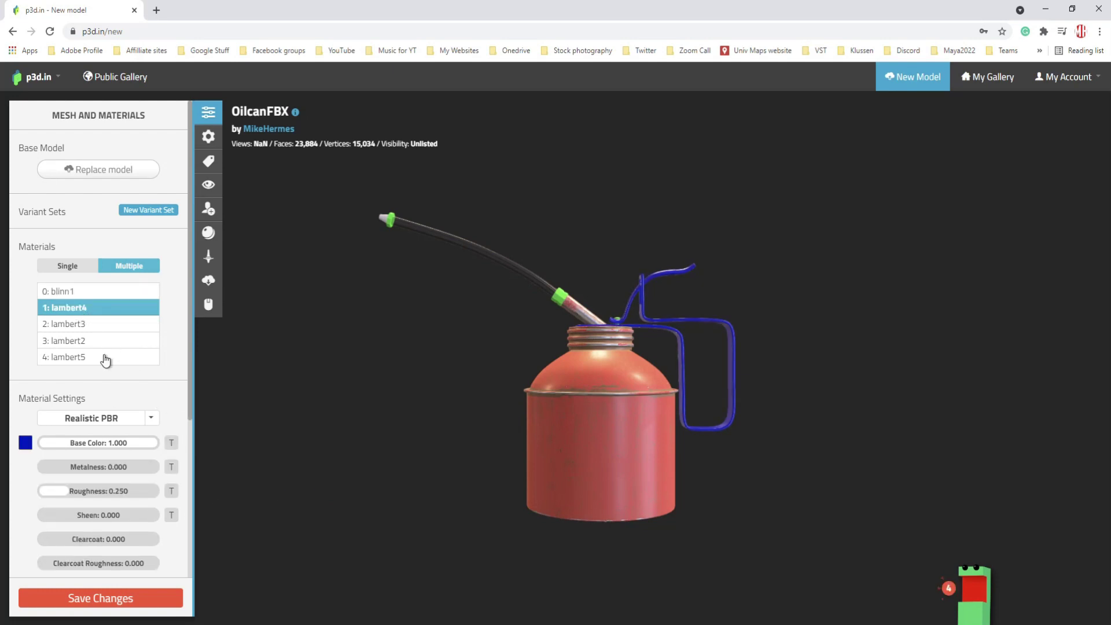
left_click(172, 444)
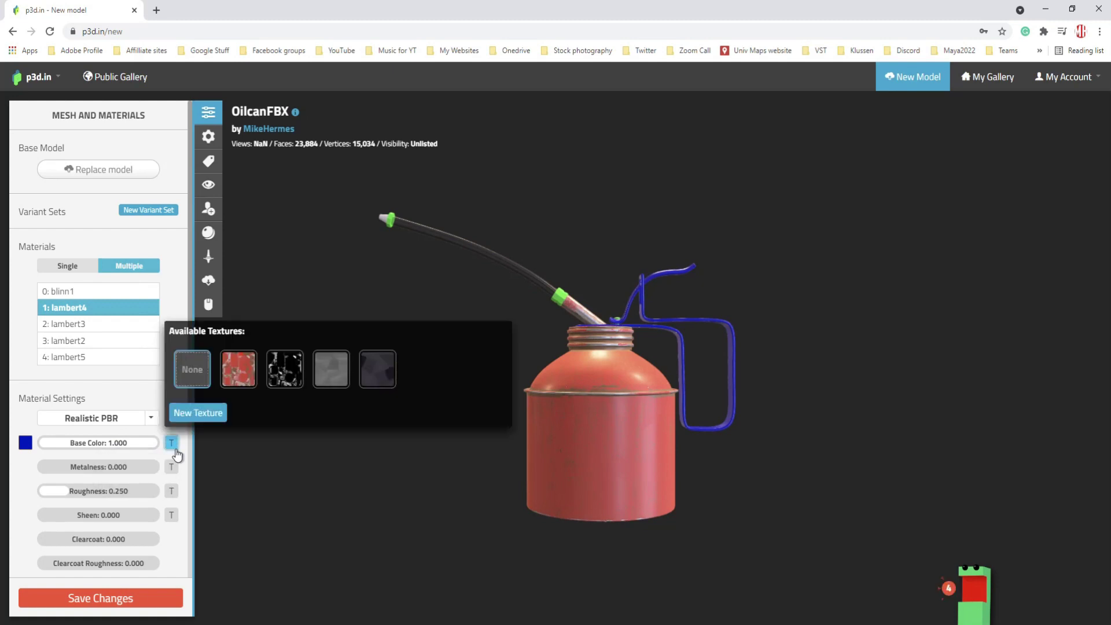
left_click(196, 412)
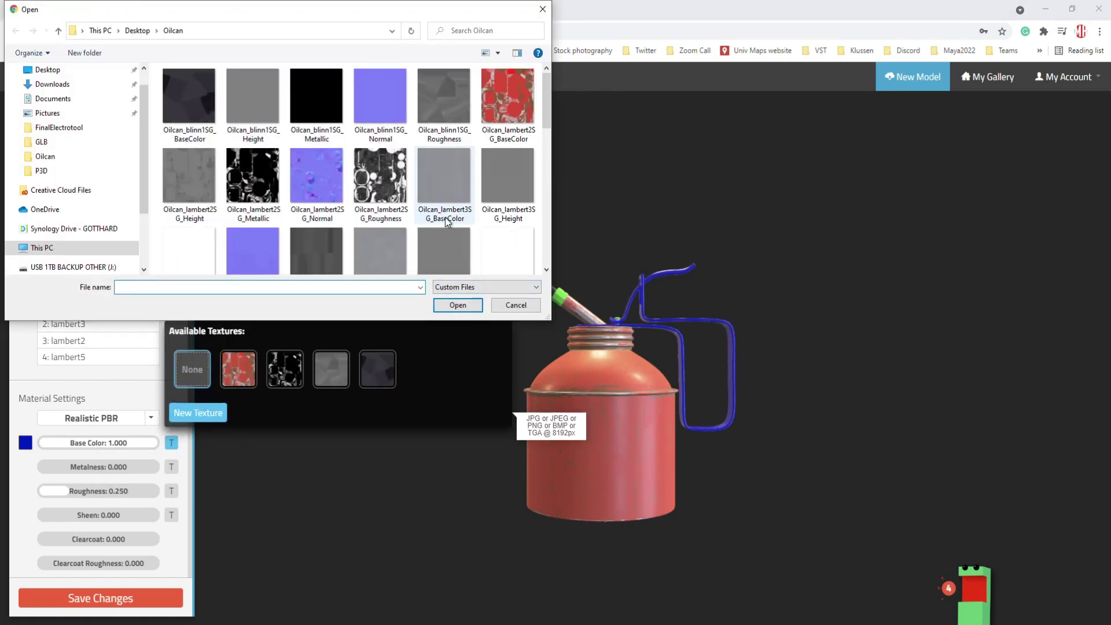
scroll(468, 230, "down", 2)
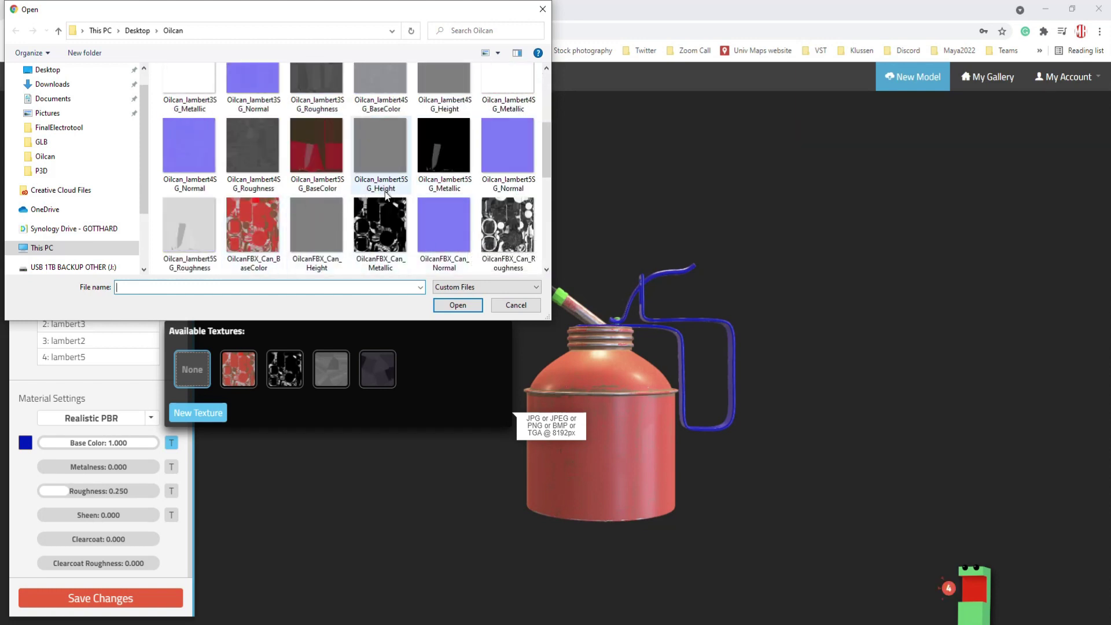
scroll(377, 199, "down", 3)
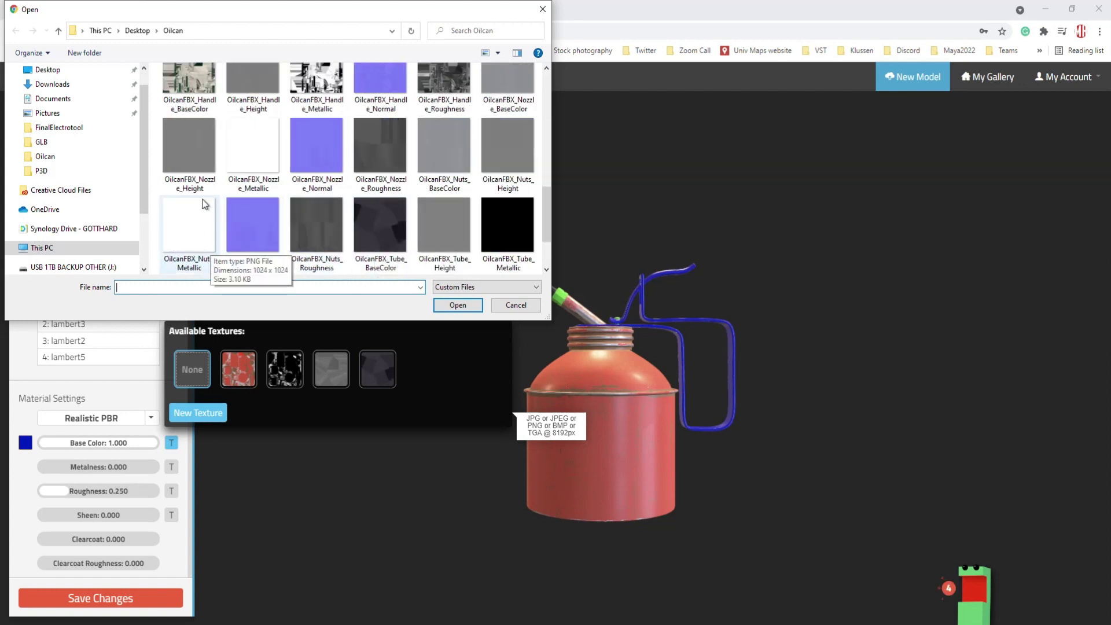
left_click(189, 93)
left_click(456, 306)
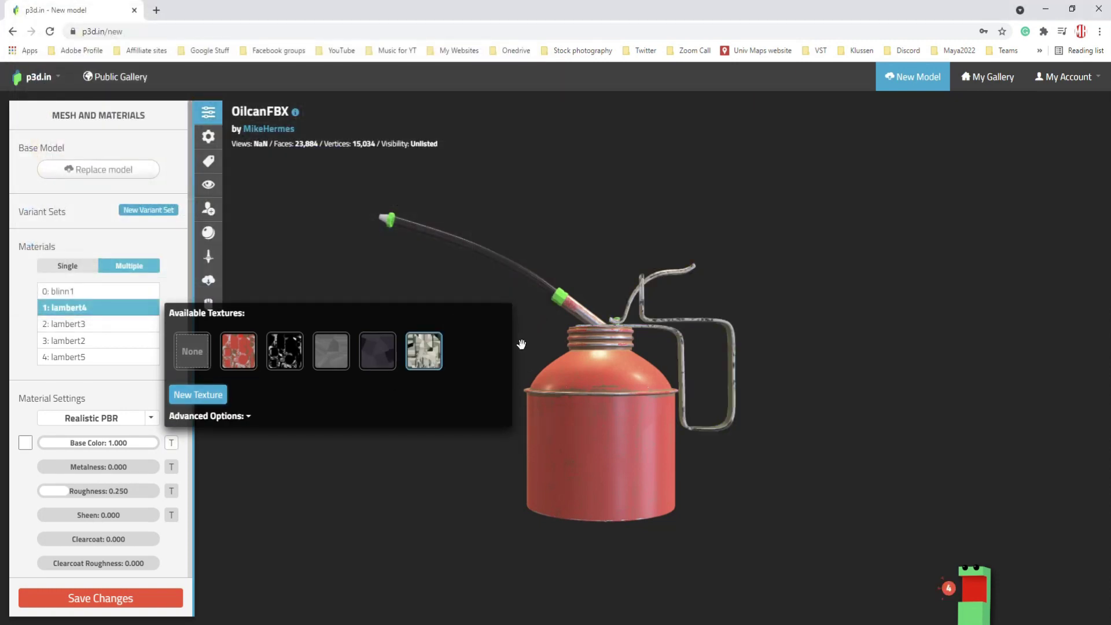
left_click(281, 488)
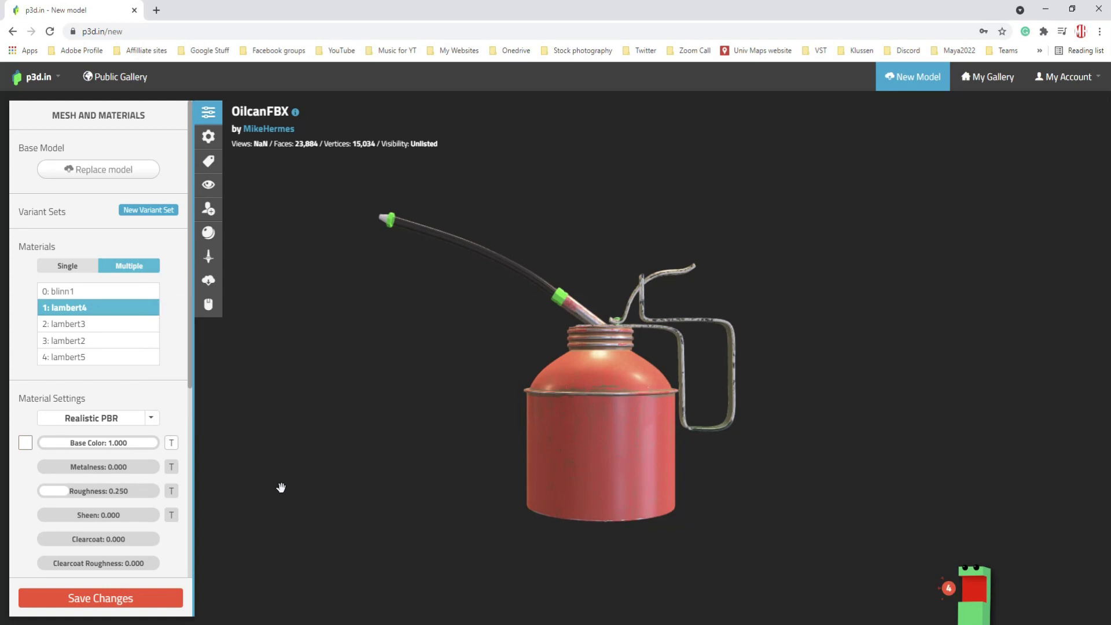
left_click(87, 329)
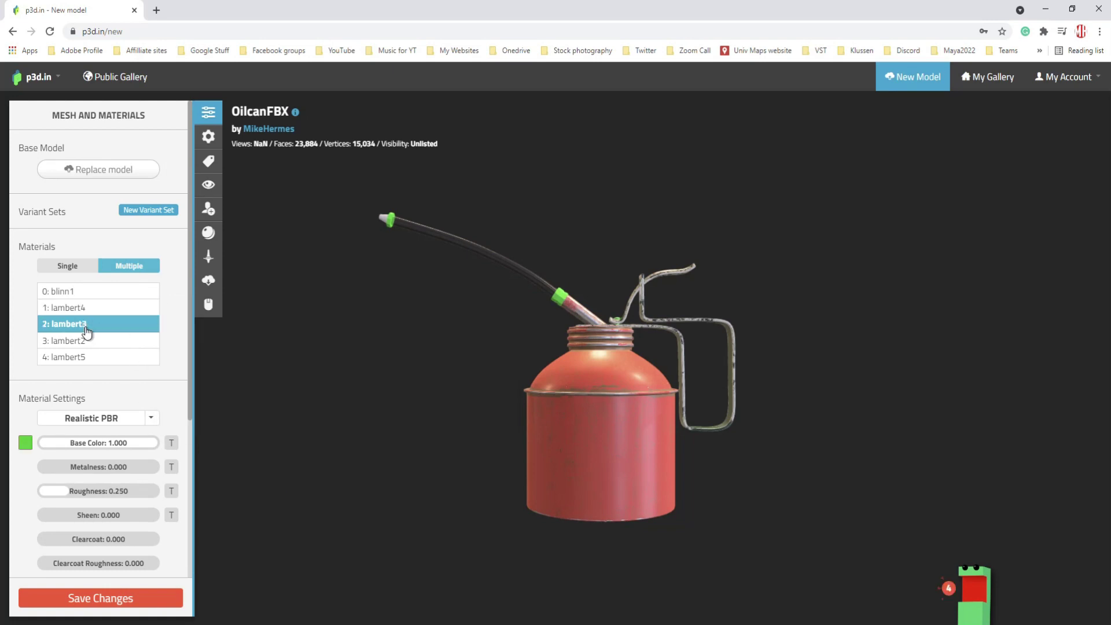
- Load OilcanFBX_Nuts_BaseColor as lambert3's base colour texture, then select lambert5
left_click(171, 443)
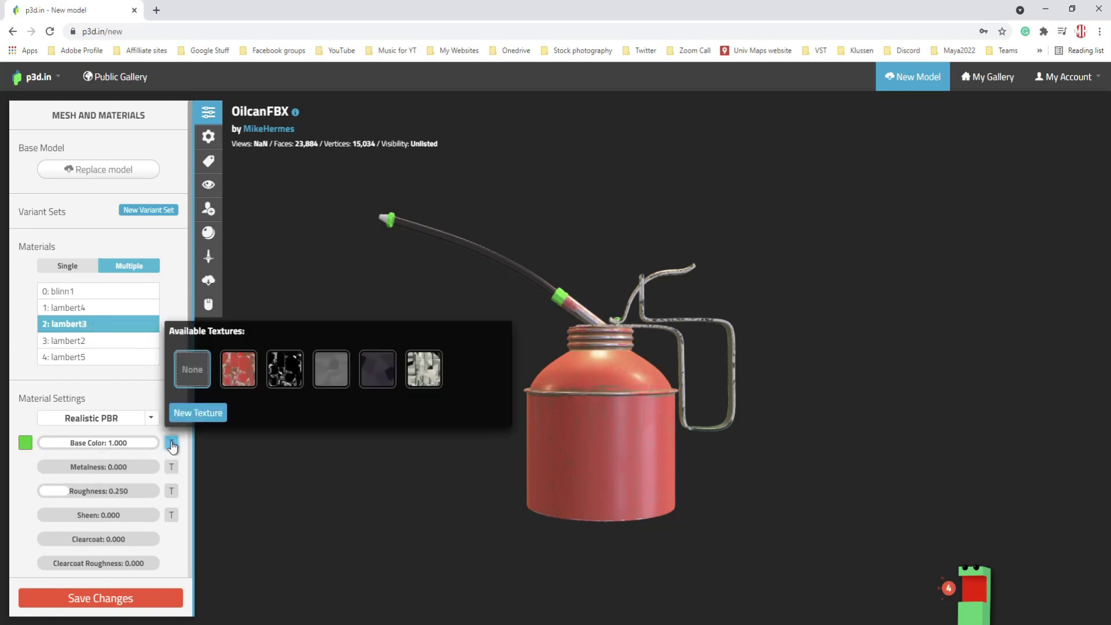
left_click(208, 413)
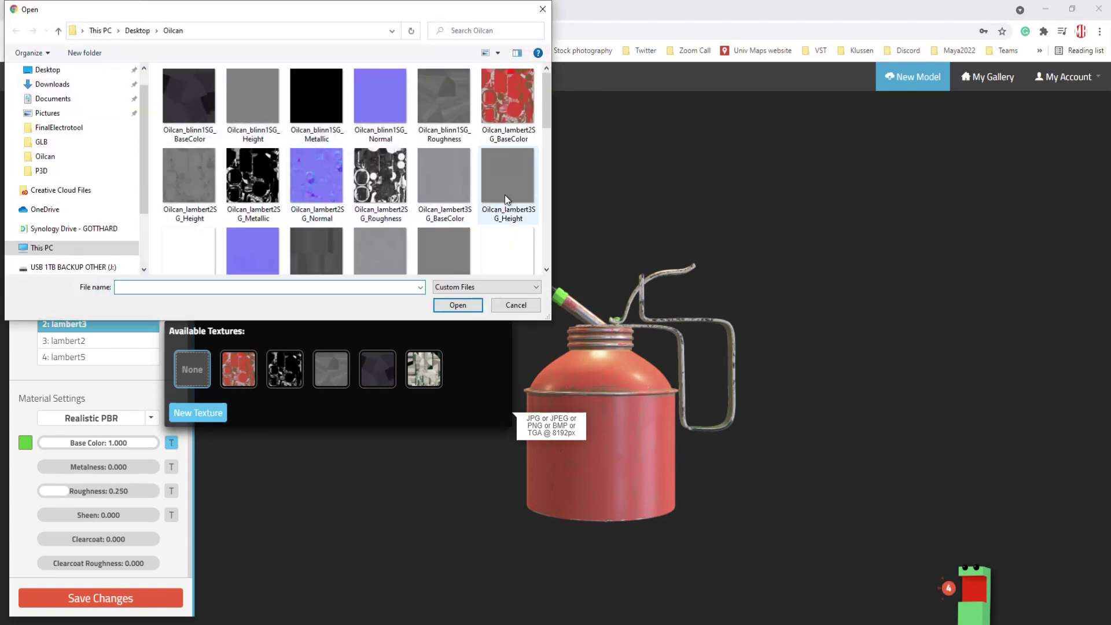
left_click_drag(547, 110, 538, 243)
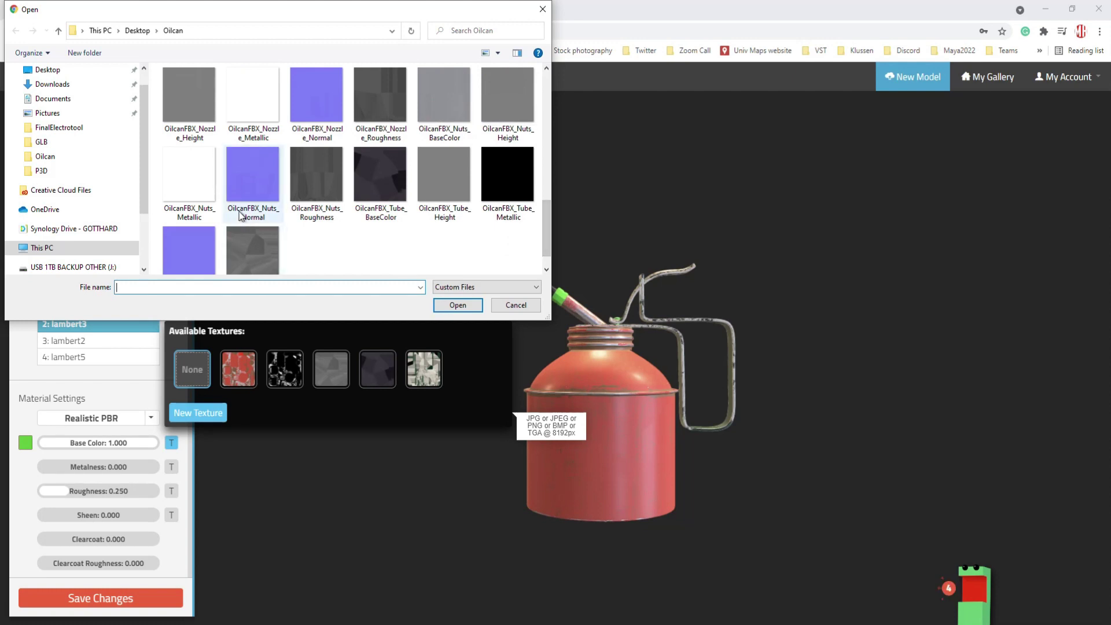
left_click(449, 101)
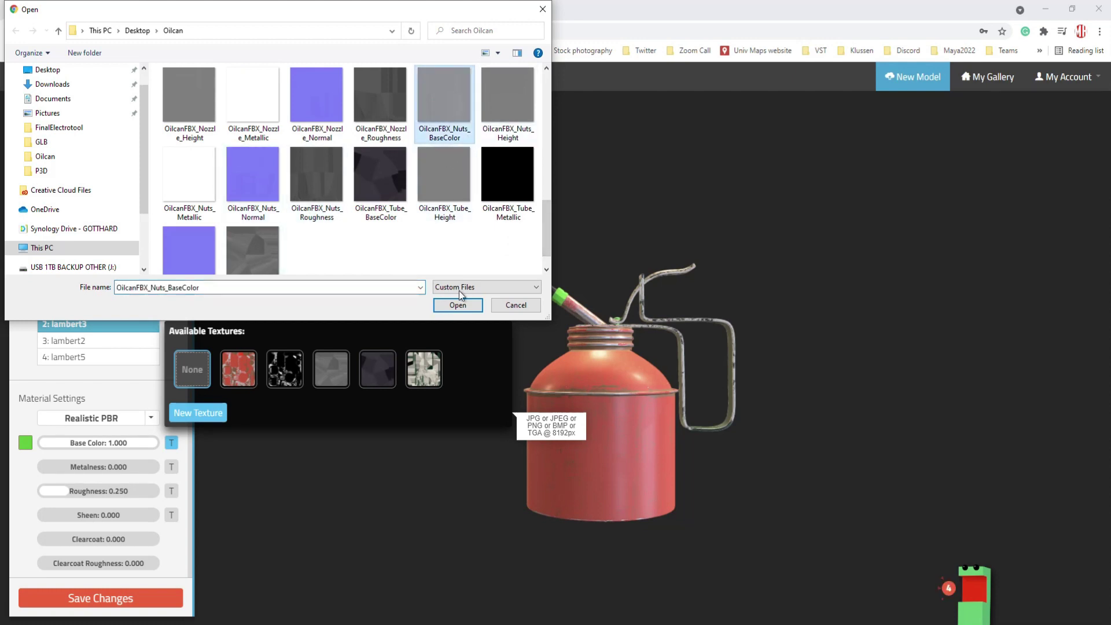
left_click(459, 305)
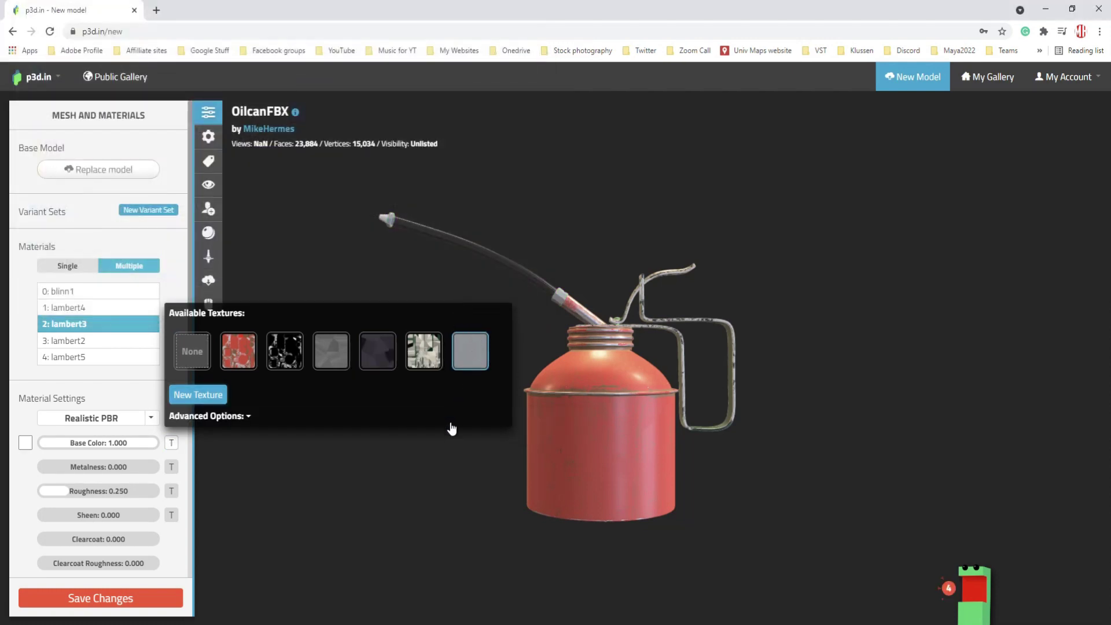
left_click(101, 344)
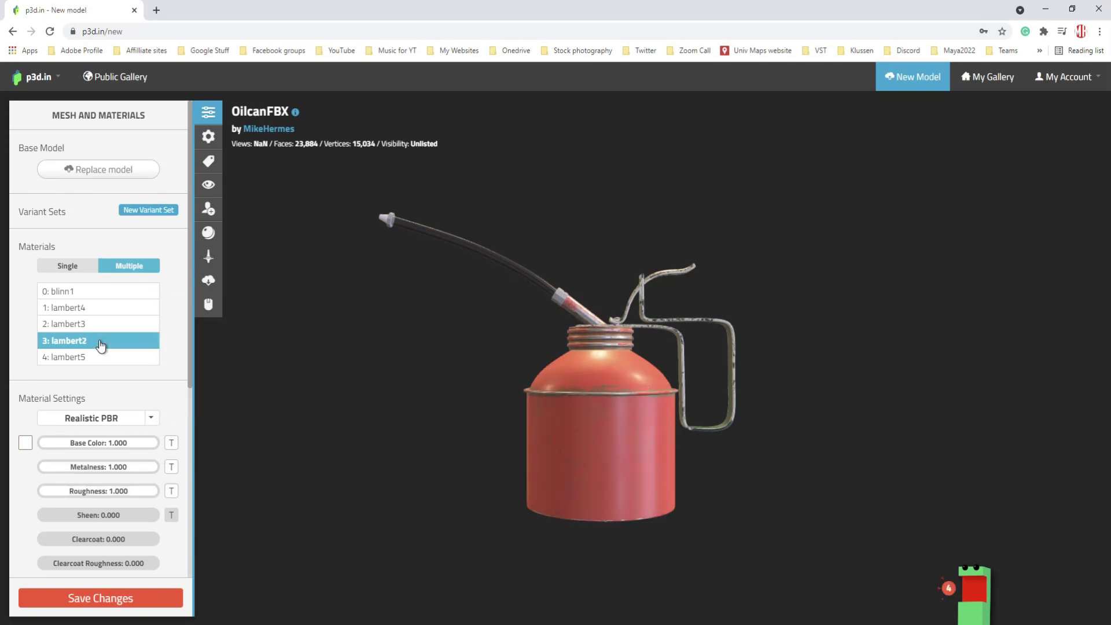
left_click(90, 359)
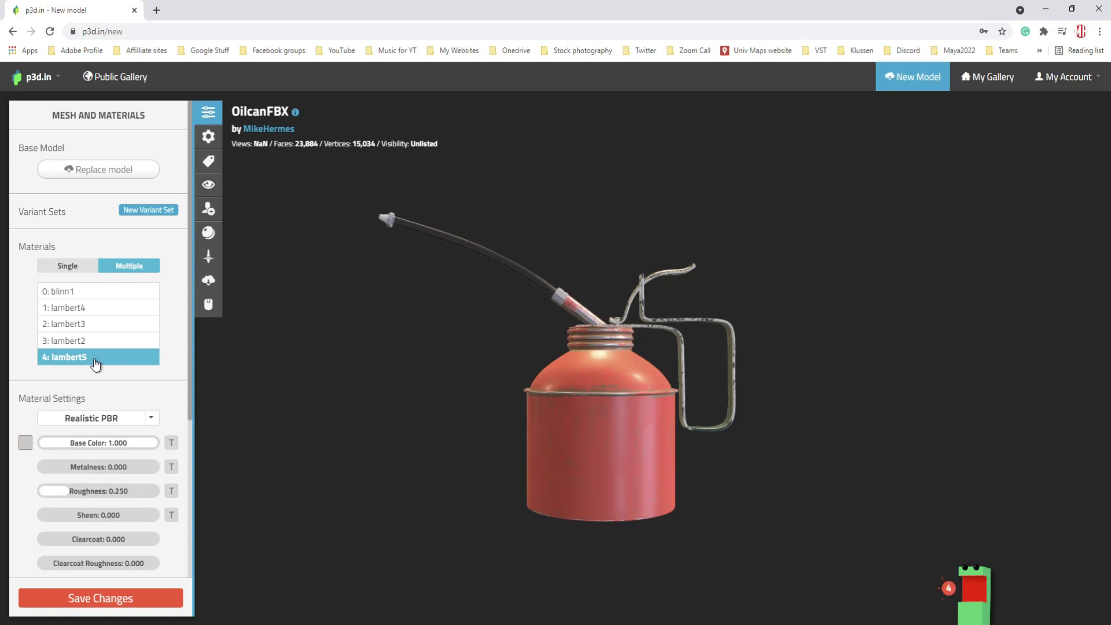
- Apply OilcanFBX_Nozzle_BaseColor to lambert5's base colour and review the fully textured oil can
left_click(172, 443)
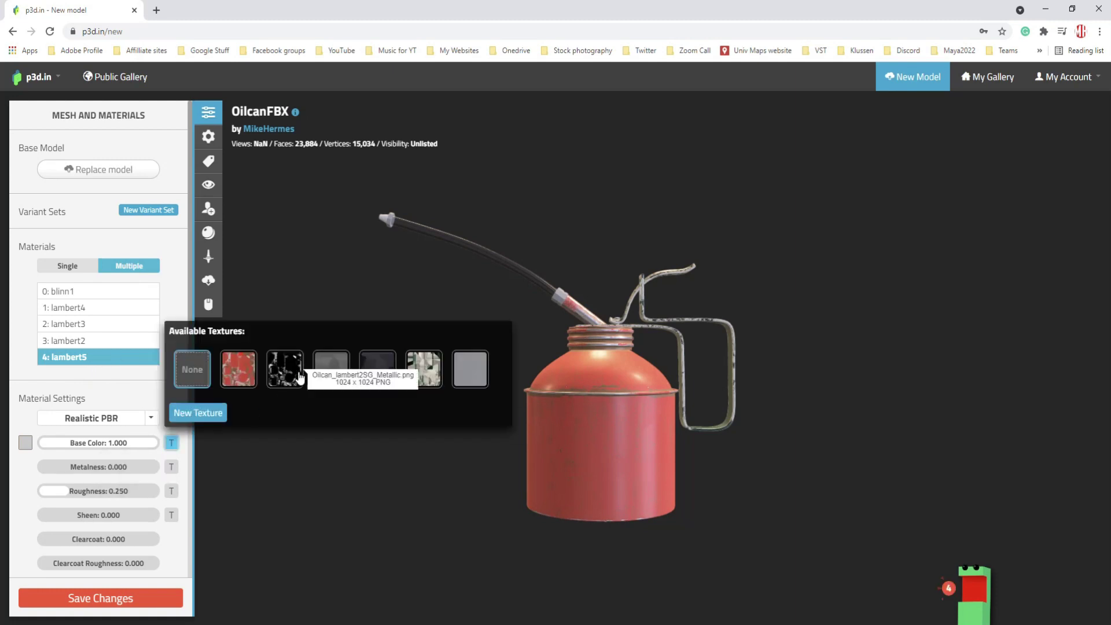
left_click(200, 416)
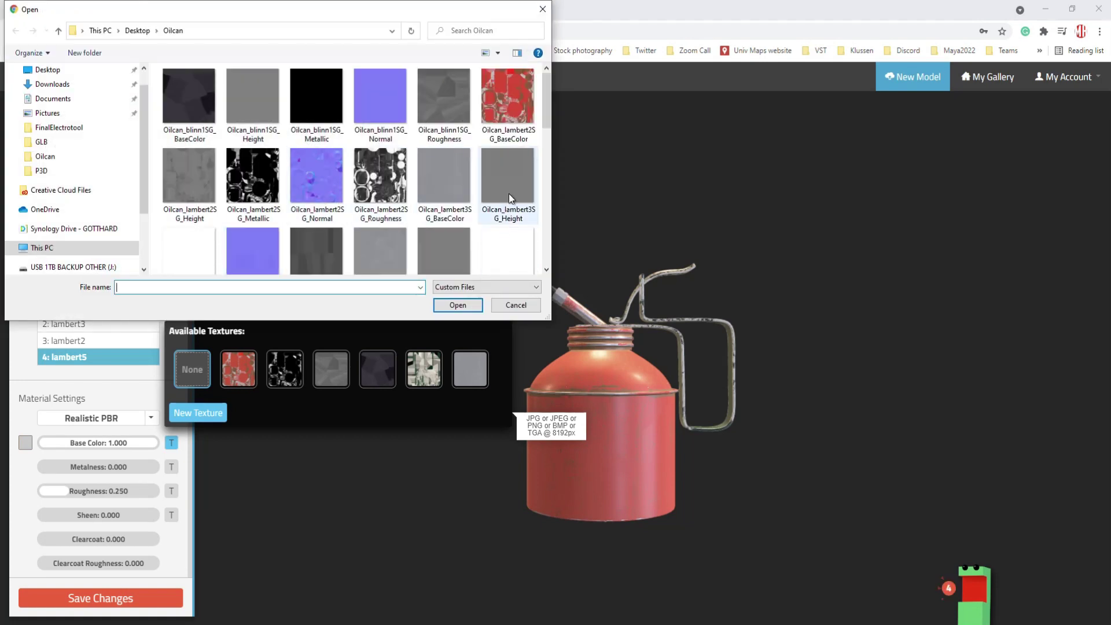
left_click_drag(544, 112, 552, 208)
left_click(510, 158)
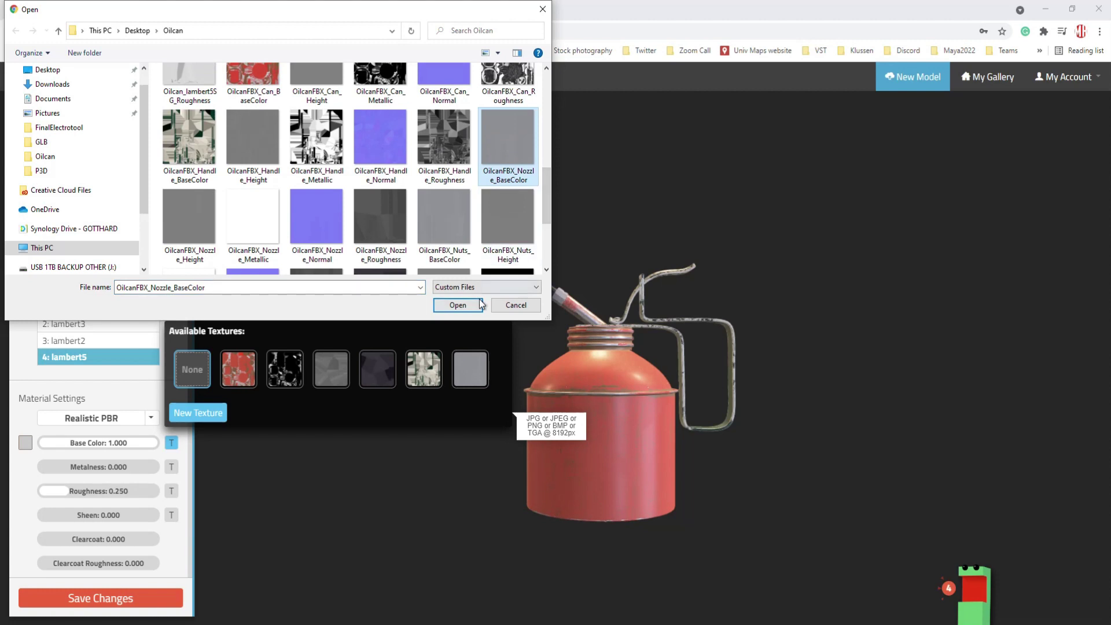
left_click(460, 306)
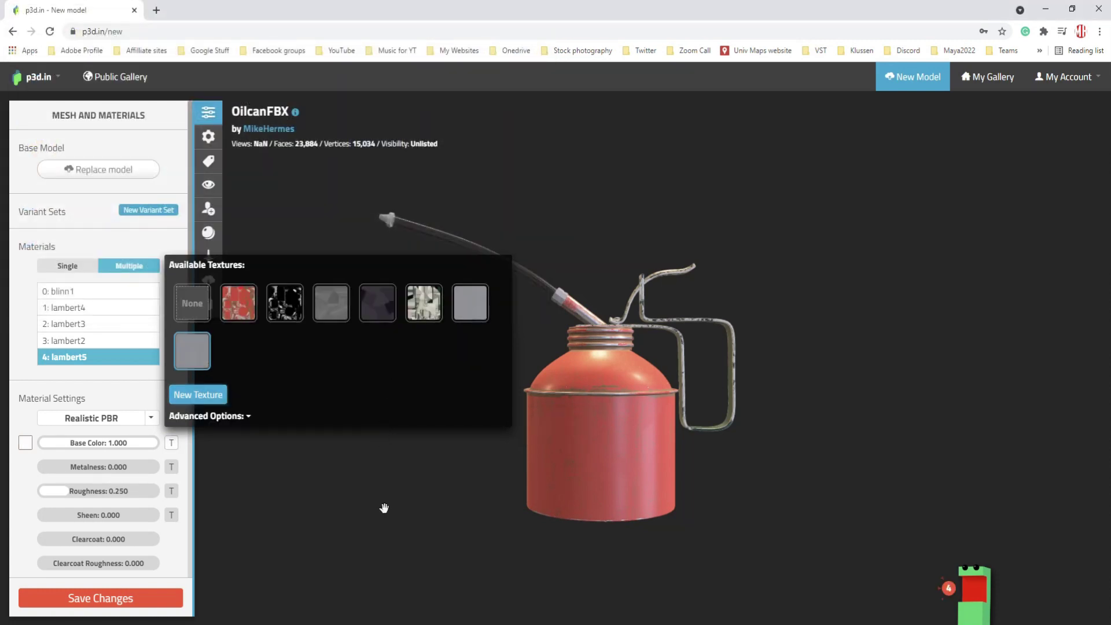
left_click(384, 508)
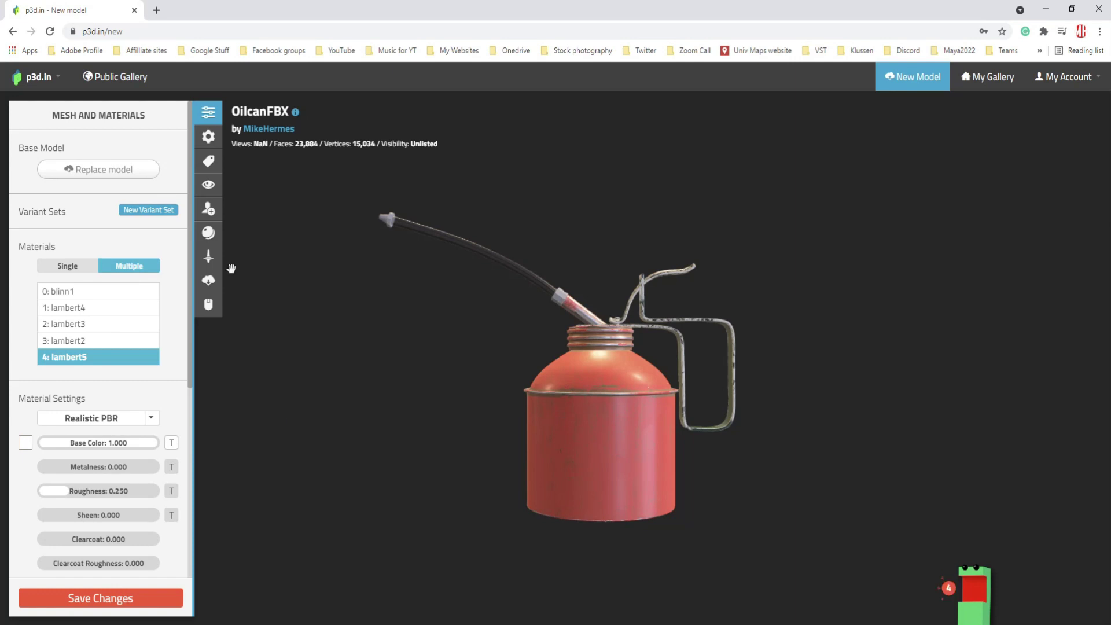
scroll(104, 458, "down", 4)
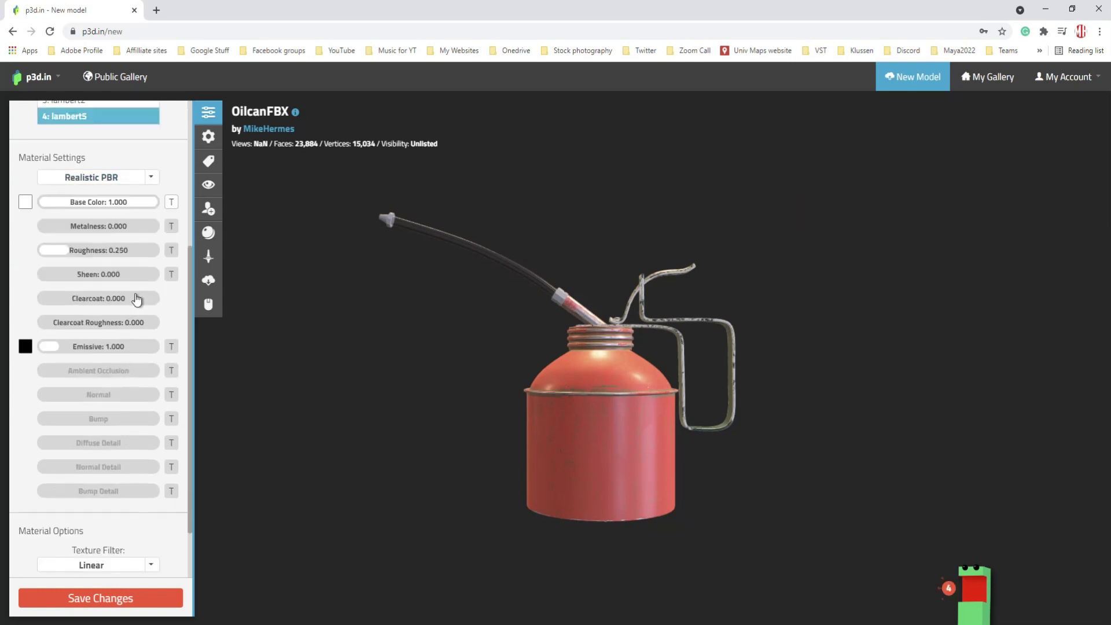
scroll(111, 472, "down", 2)
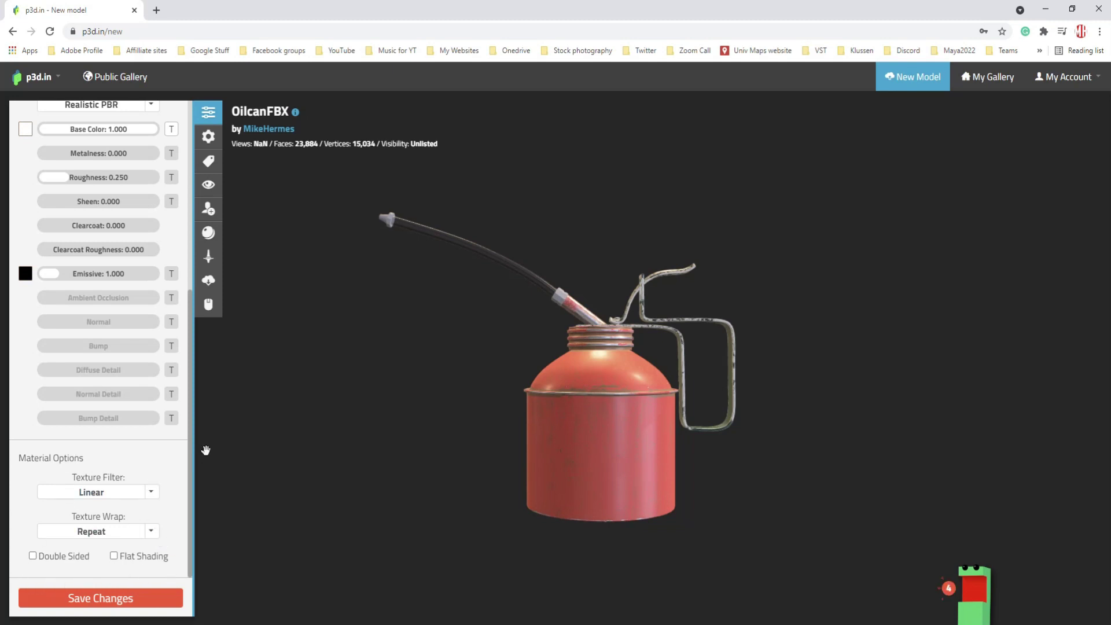
scroll(259, 442, "up", 5)
scroll(385, 464, "down", 2)
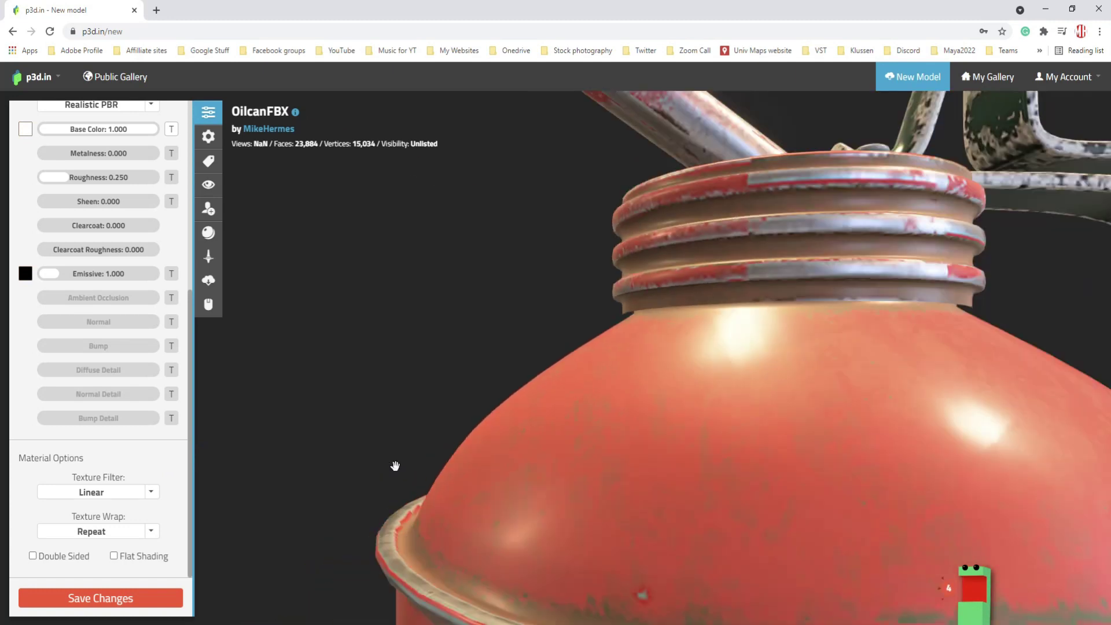
scroll(395, 466, "down", 5)
- In Model Settings, rename OilcanFBX to Oilcan and enter the description 'Red oilcan'
left_click(209, 140)
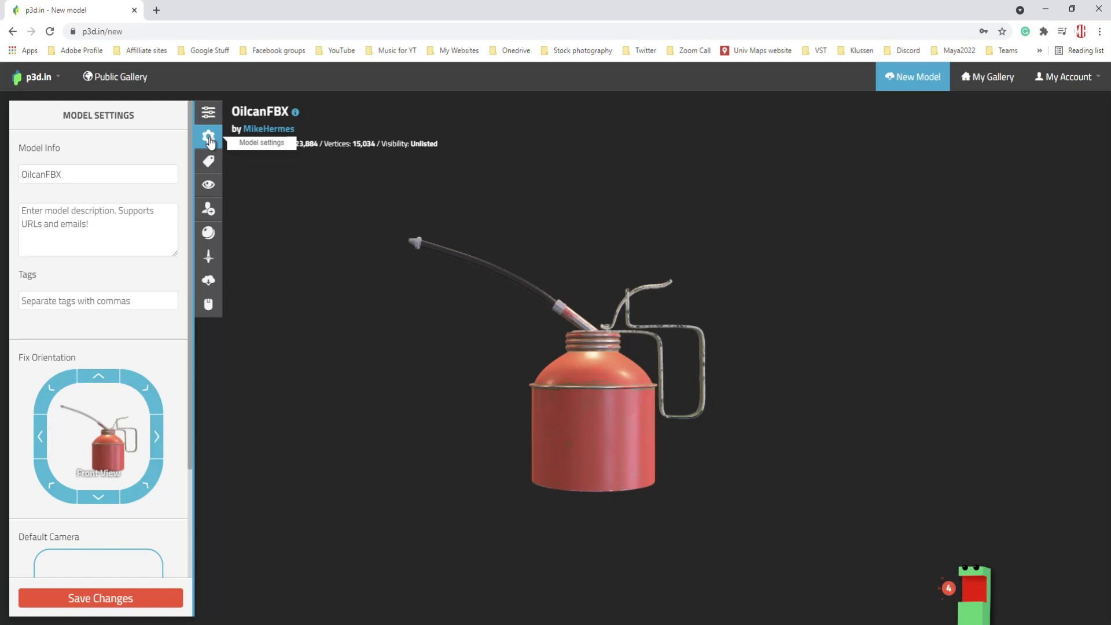
double_click(60, 174)
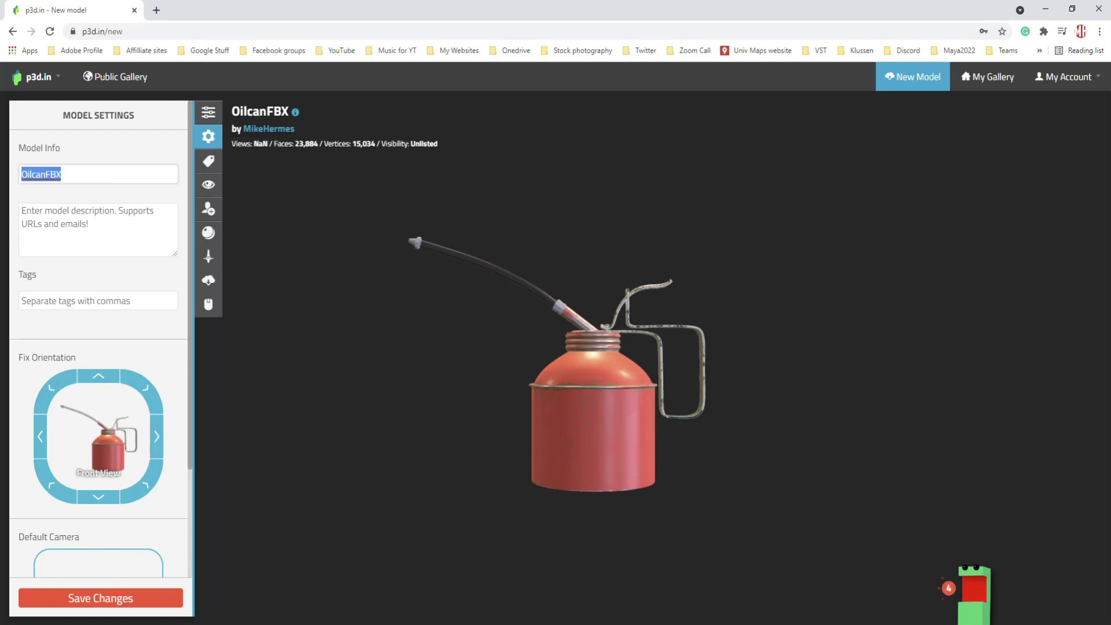
type("Oilcan")
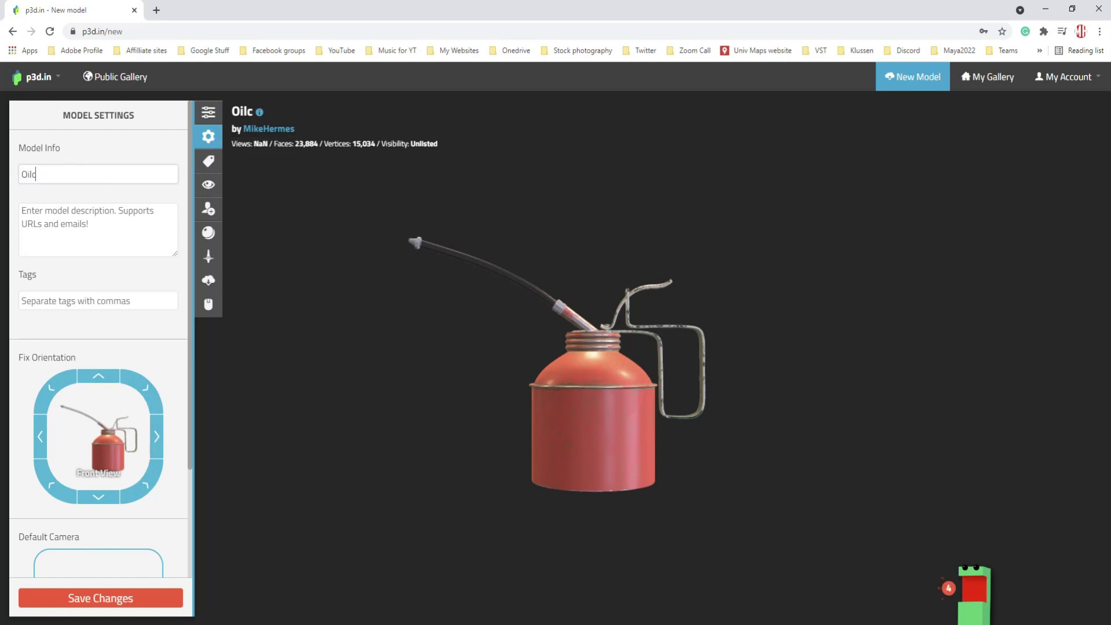
left_click(114, 231)
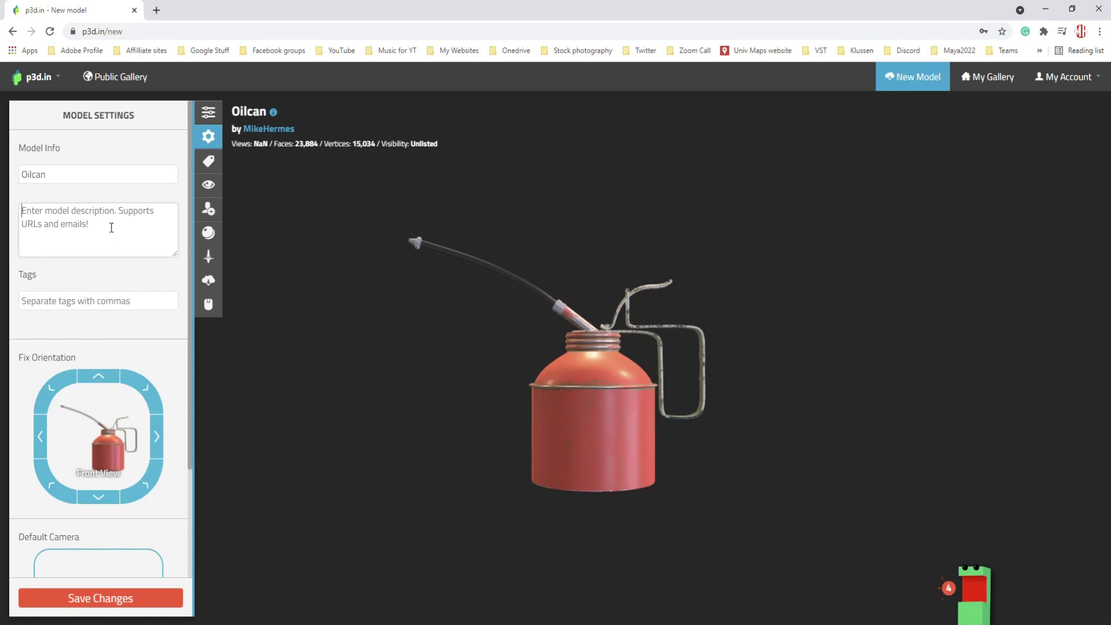
type("Red oilcan")
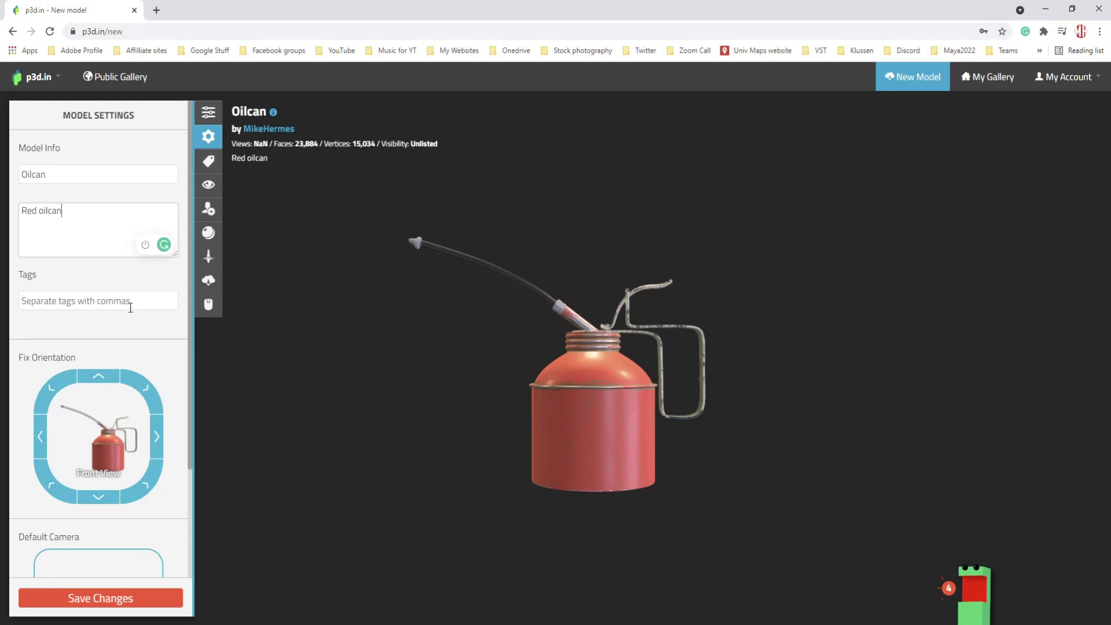
left_click(148, 302)
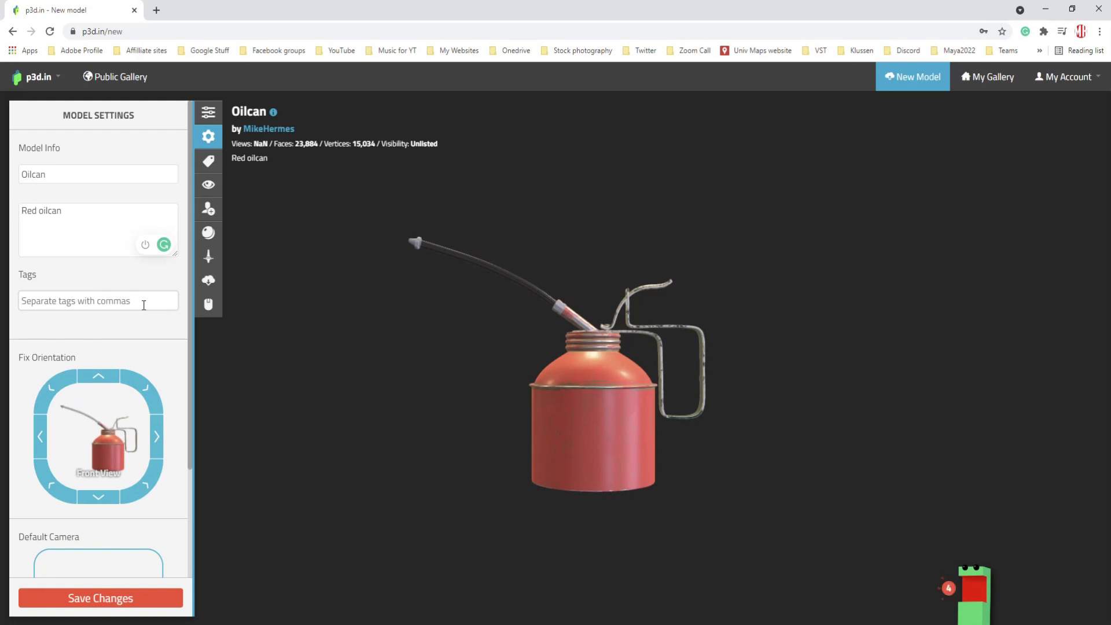
- Reorient the oilcan upright with its spout pointing right using the Fix Orientation arrows
left_click(145, 388)
left_click(104, 379)
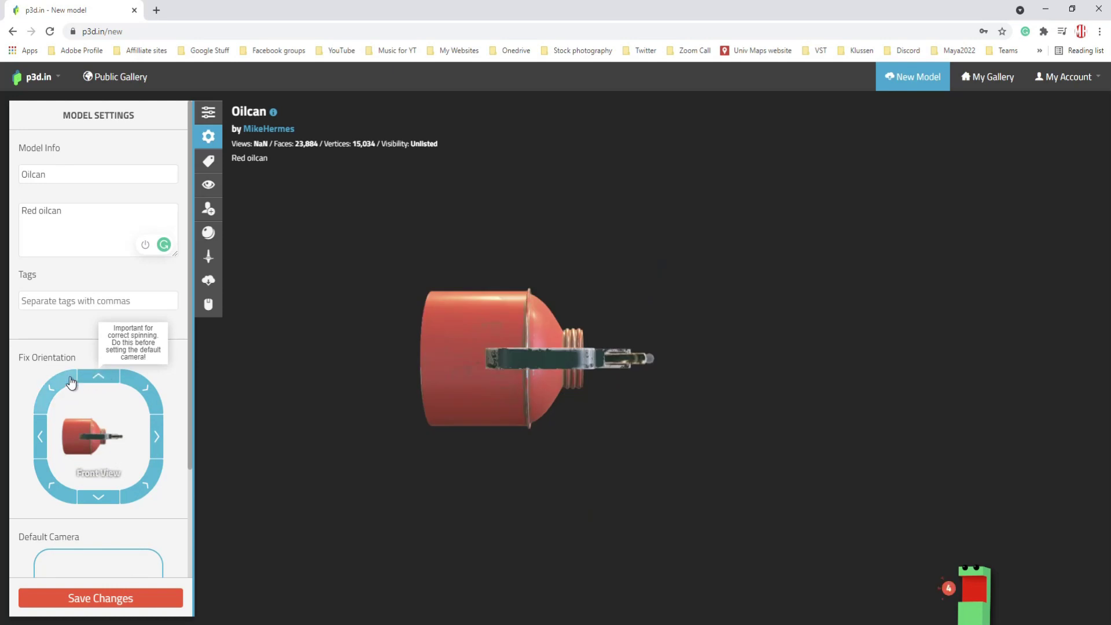
left_click(52, 387)
left_click(40, 438)
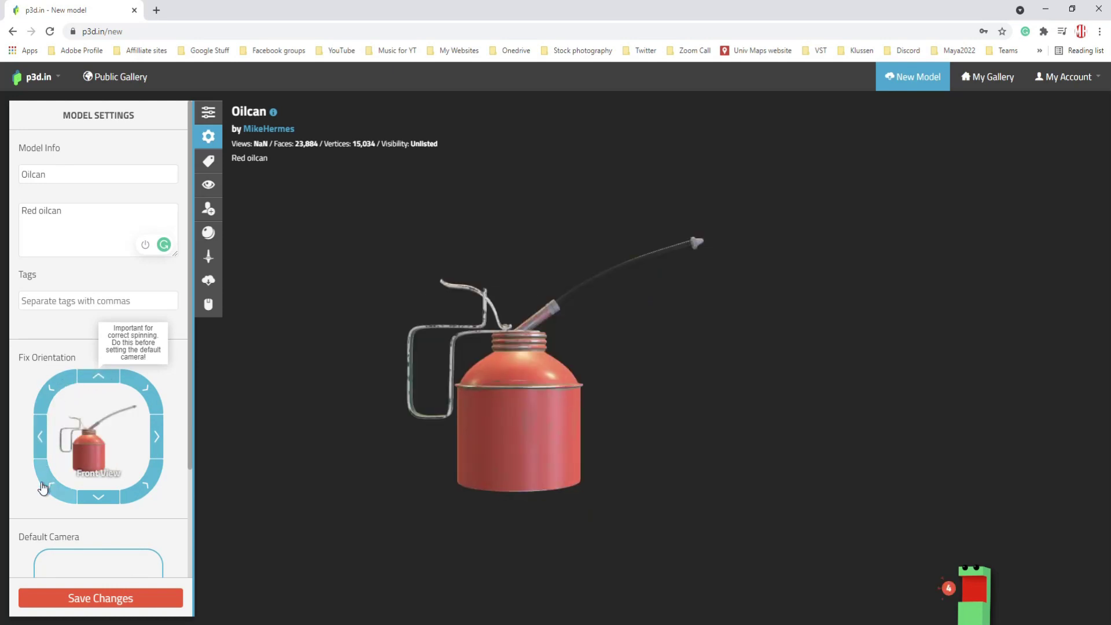
- Save the model's orientation changes in p3d.in
scroll(52, 474, "down", 3)
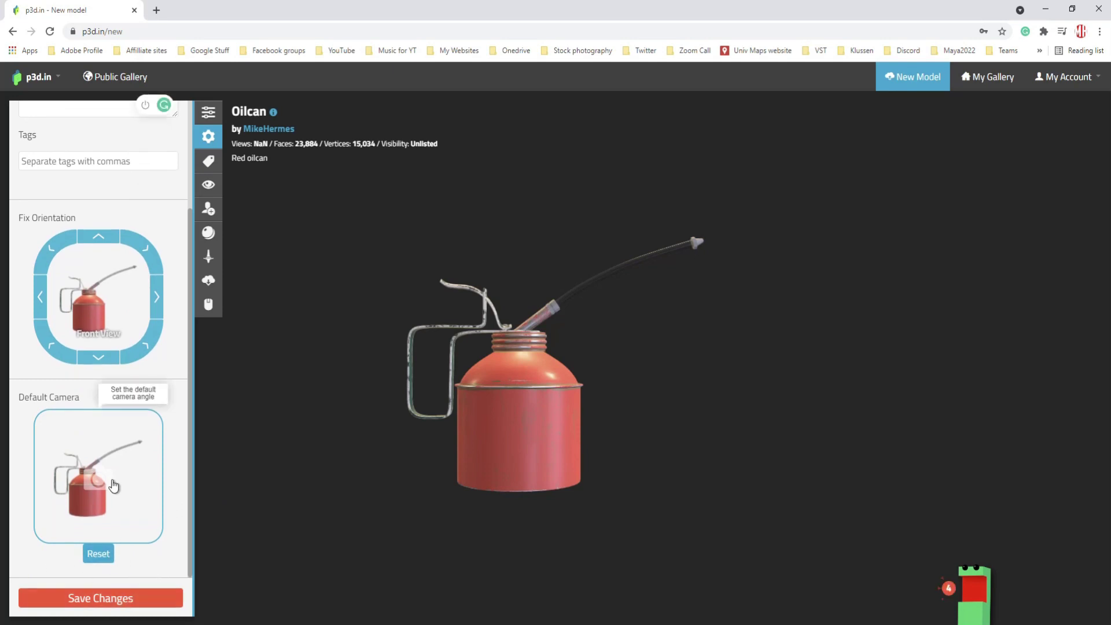
left_click(143, 604)
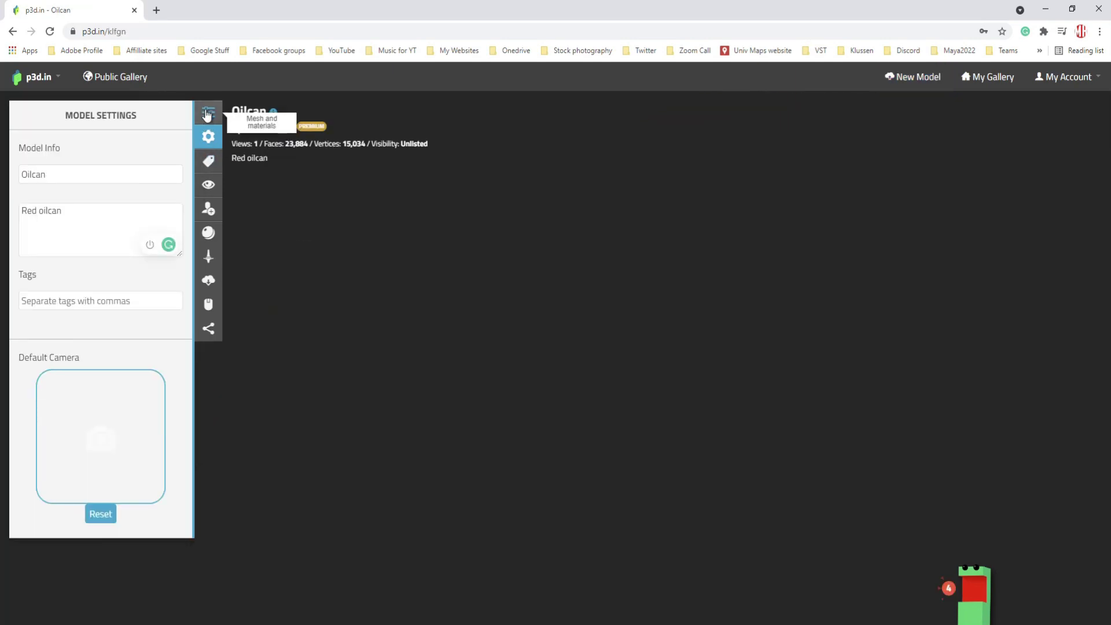
left_click(207, 114)
scroll(102, 445, "down", 1)
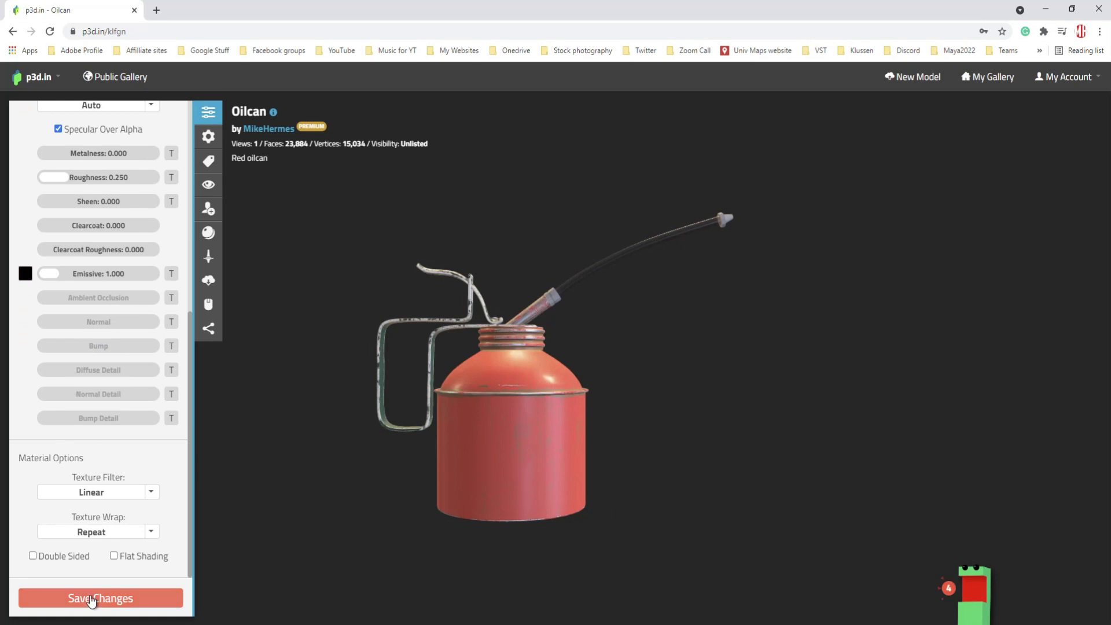
left_click(129, 600)
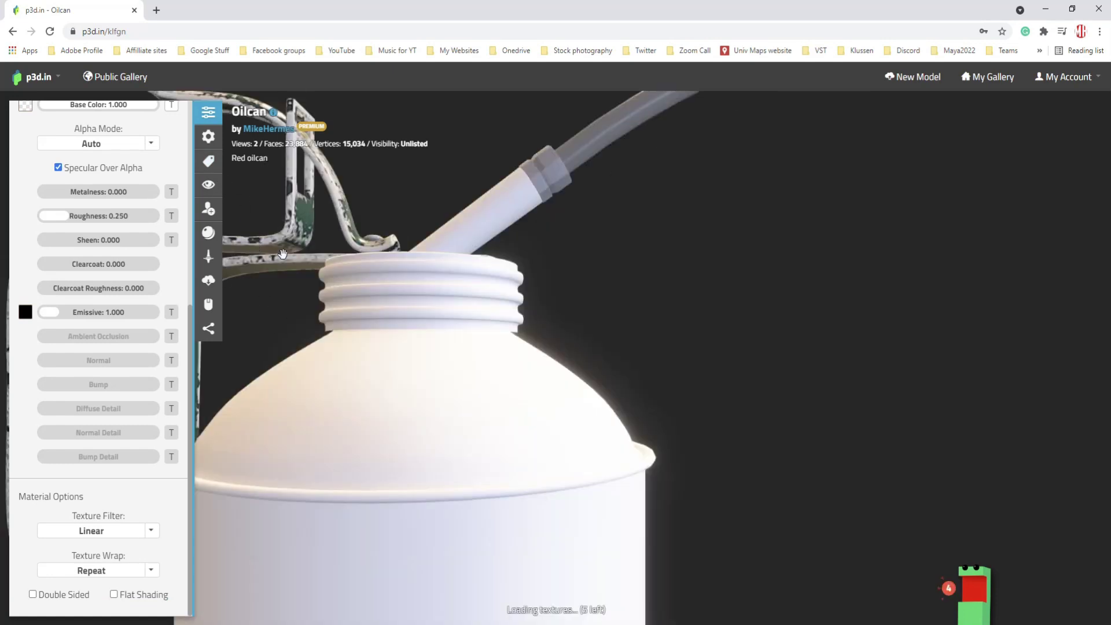
left_click(208, 162)
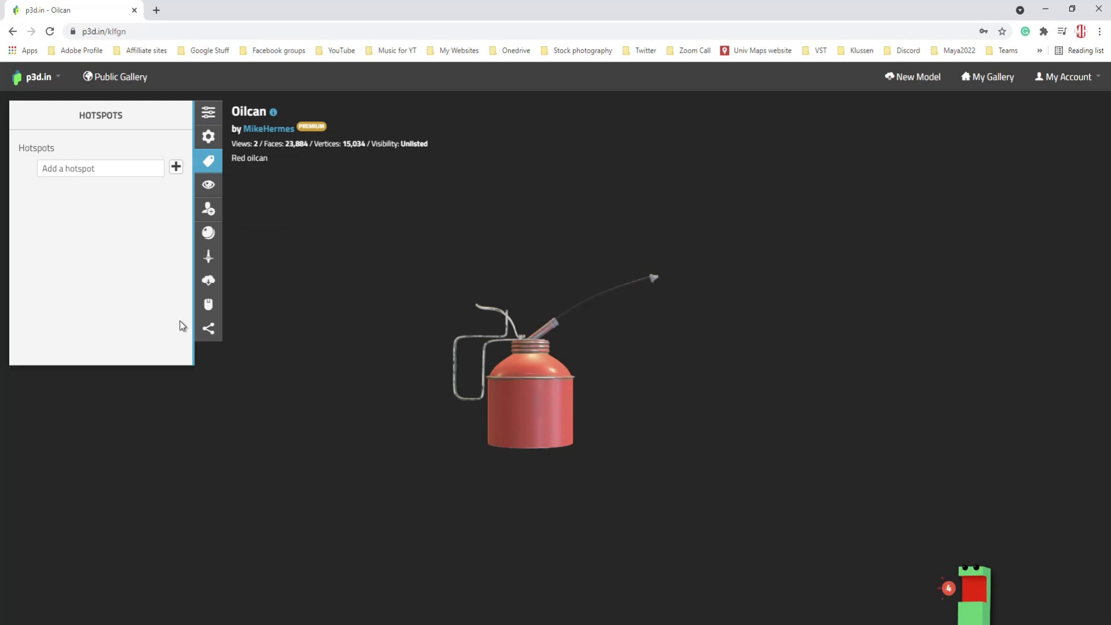
- Add a hotspot named Nozzle and place it on the tip of the oilcan's spout
left_click(172, 168)
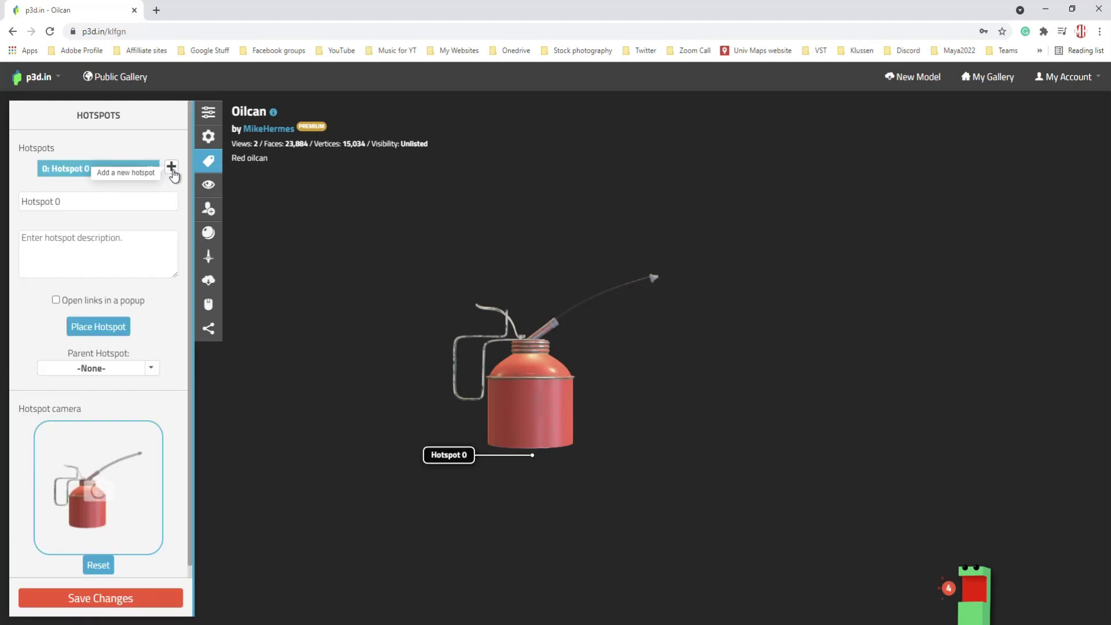
left_click_drag(88, 201, 12, 201)
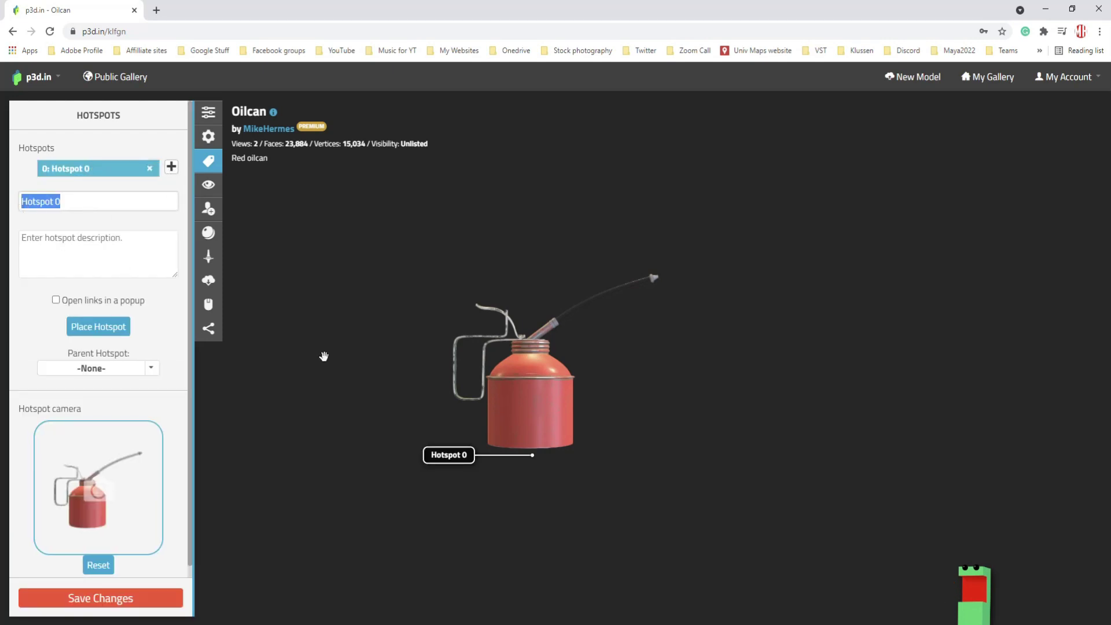
type("Nozzle")
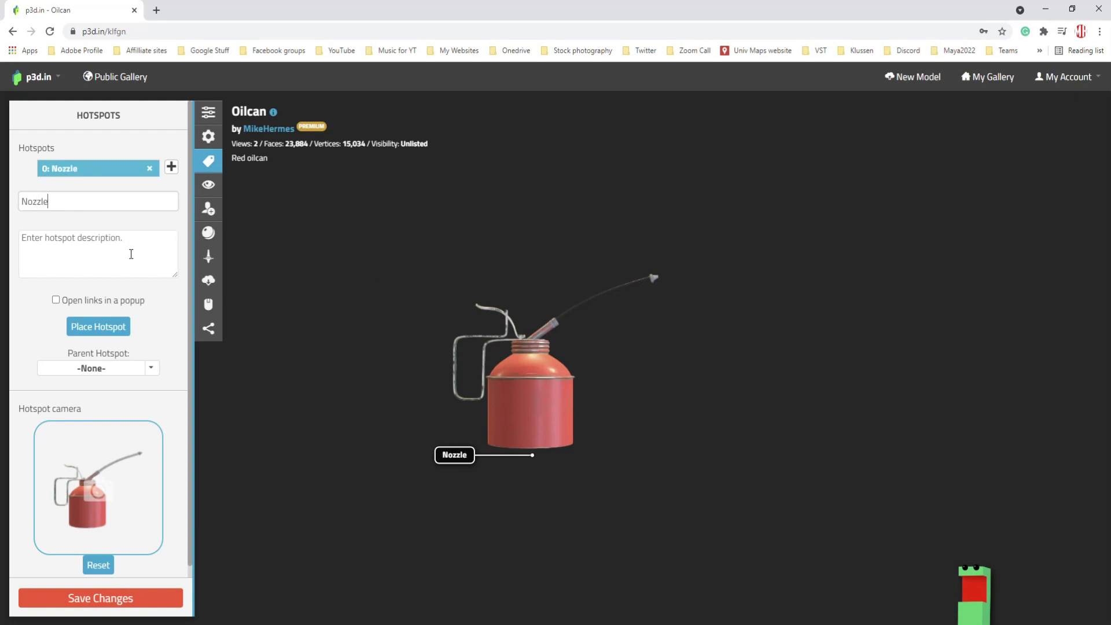
left_click(108, 334)
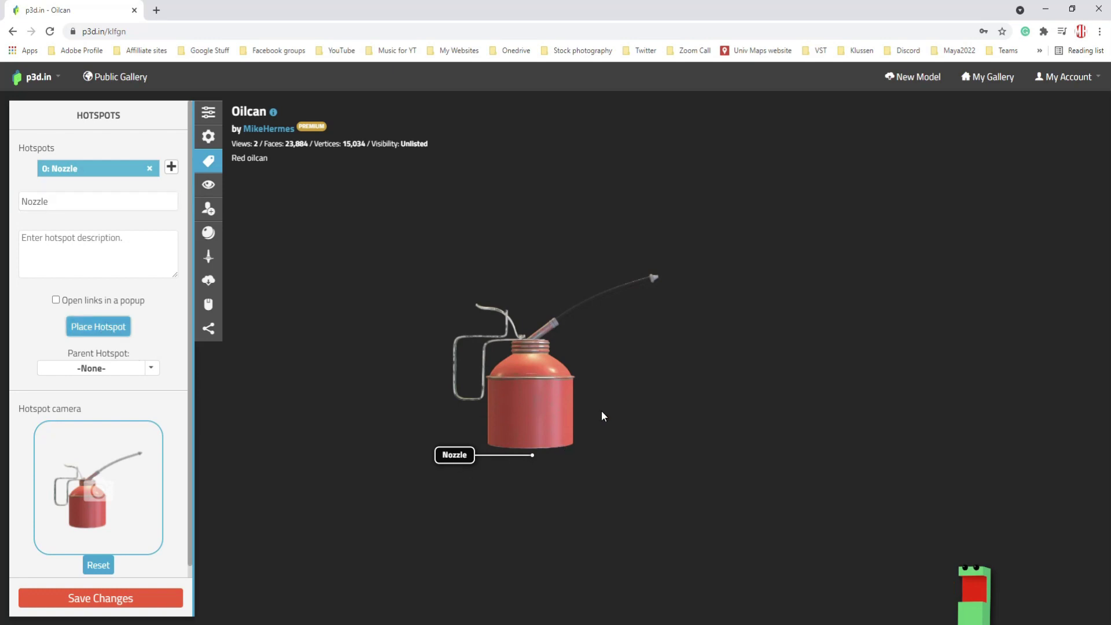
left_click(655, 279)
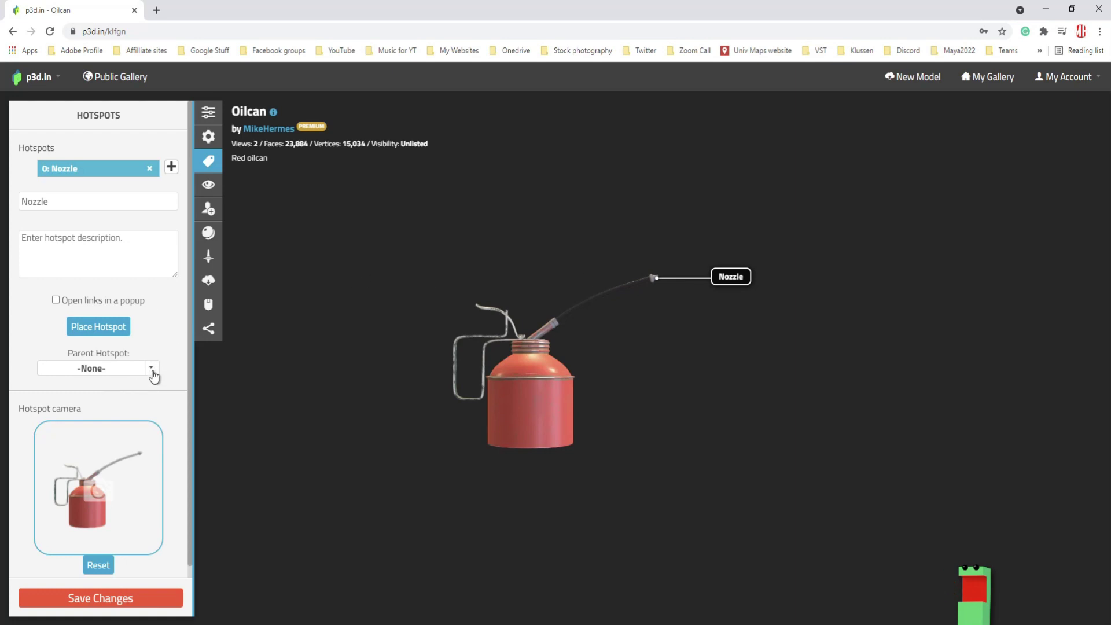
- Give the Nozzle hotspot the description 'Tip nozzle xyz-234', leaving its parent unchanged
left_click(152, 369)
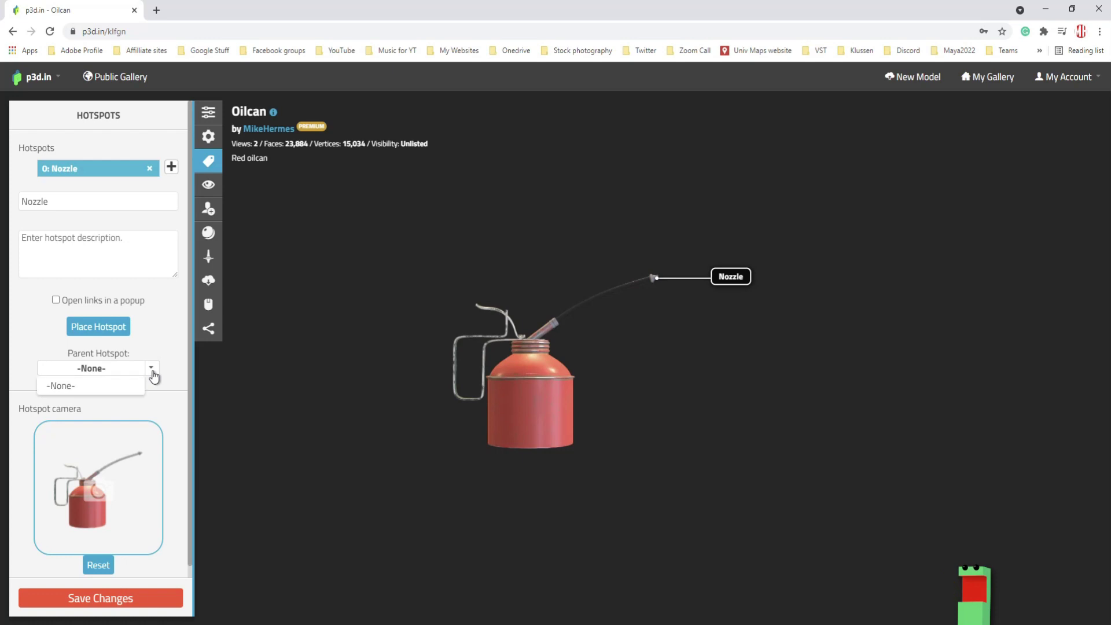
left_click(153, 373)
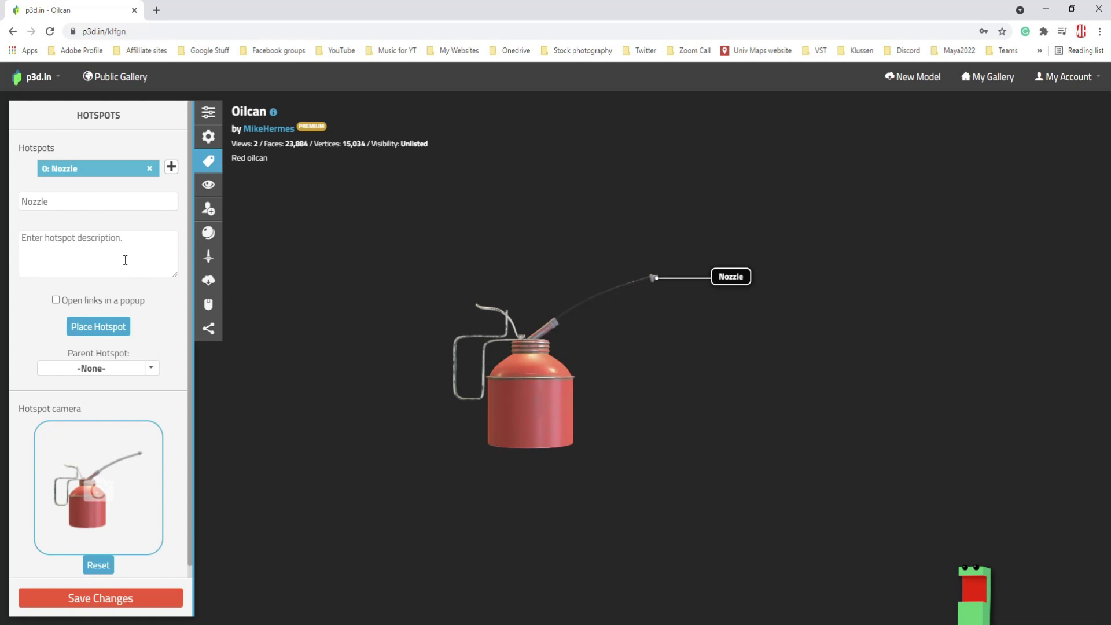
left_click(127, 259)
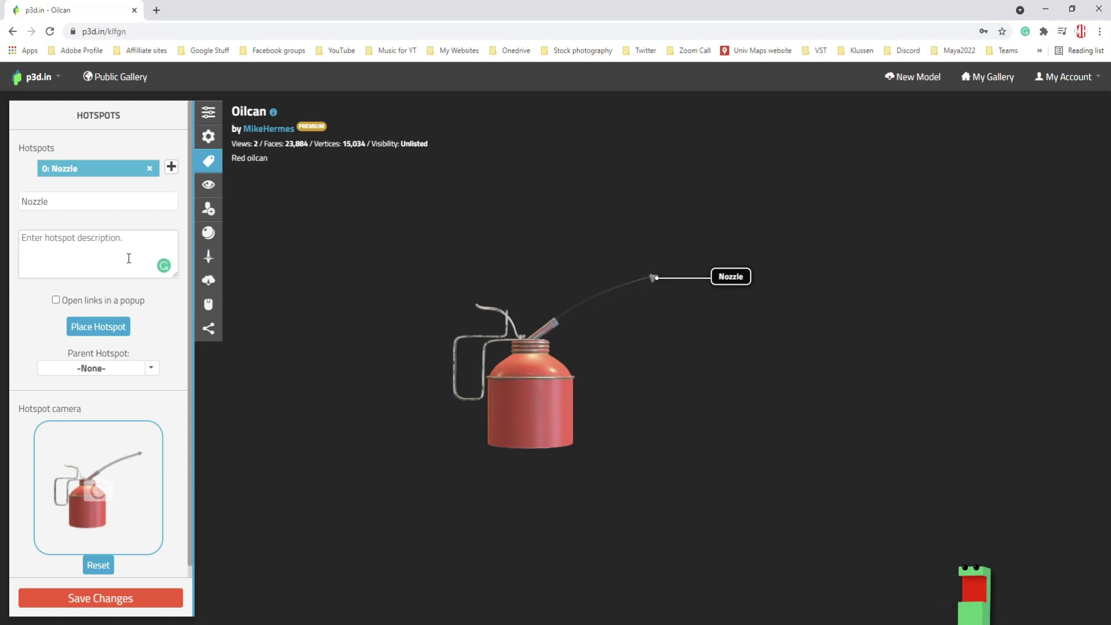
type("Tip nozzle")
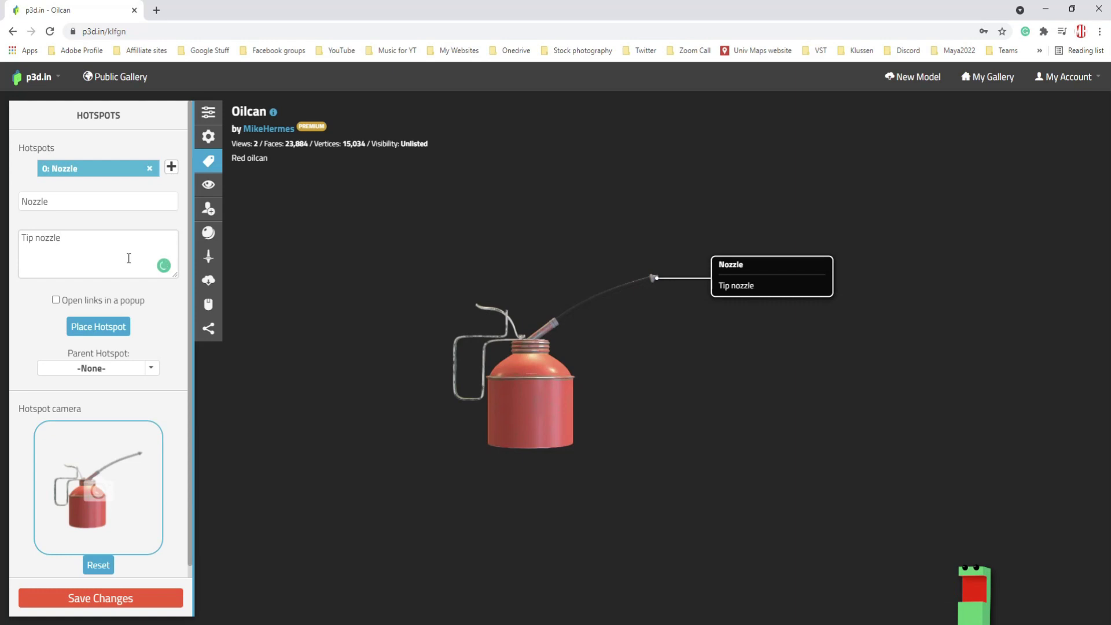
type("xyz-234")
- Save the Nozzle hotspot, then reopen it from the hotspot list to show its description
left_click(697, 377)
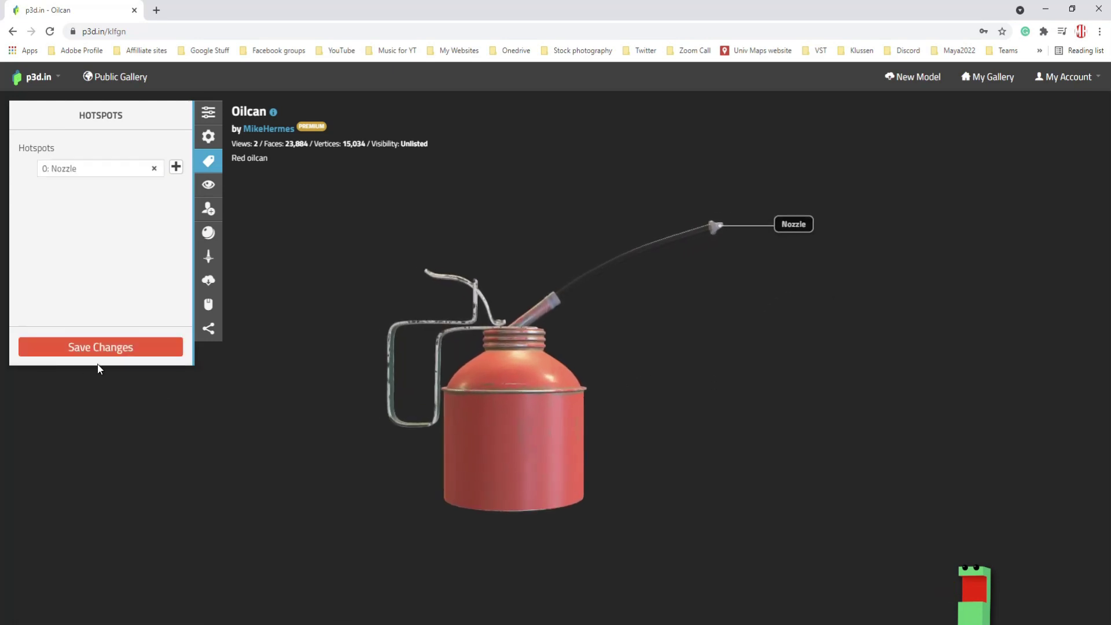
left_click(112, 353)
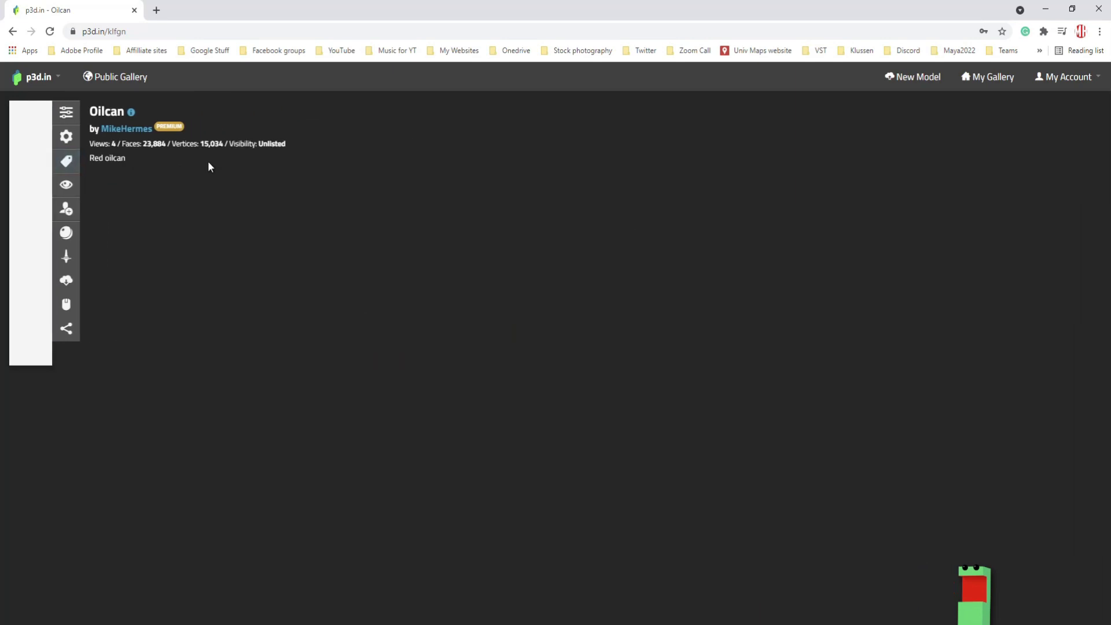
left_click(24, 162)
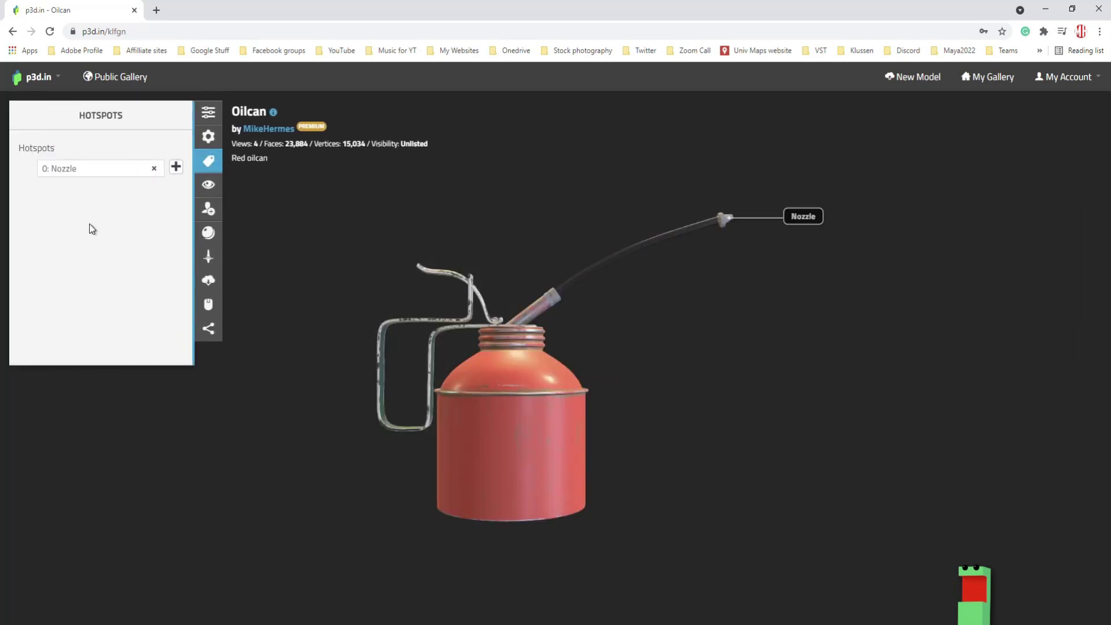
left_click(107, 168)
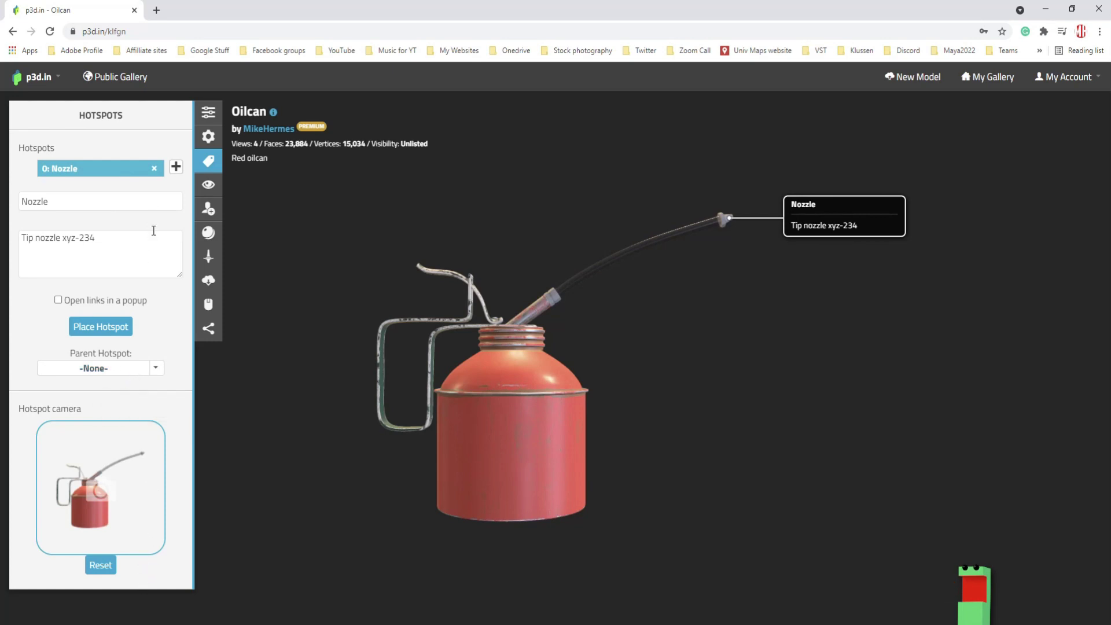
- Keep the viewer environment on HDRI, room background hidden, and set its rotation to 90°
left_click(209, 186)
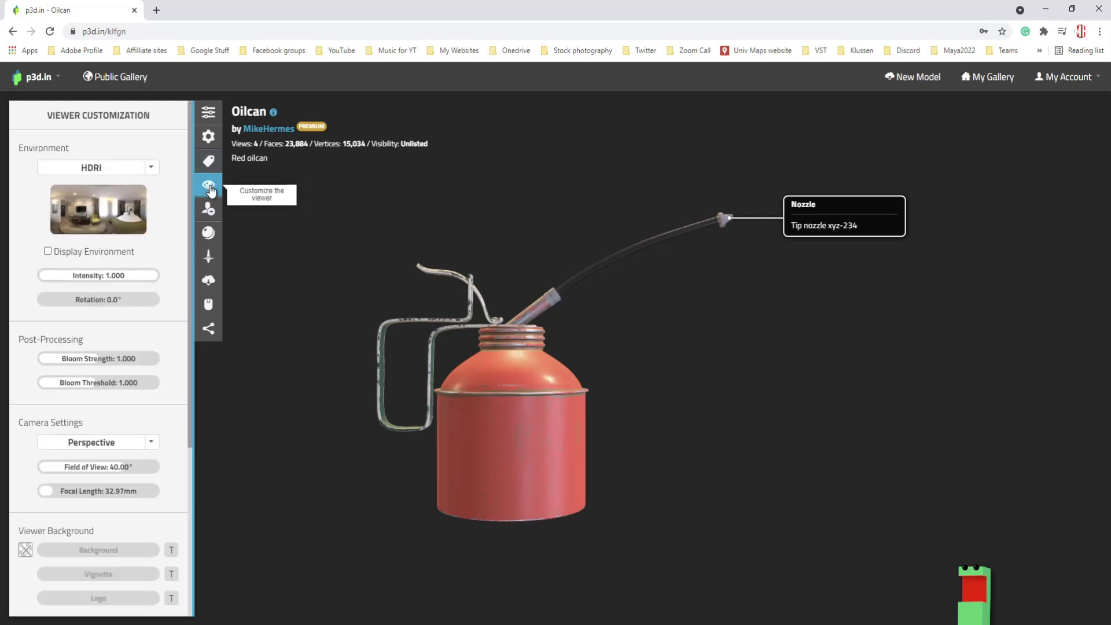
left_click(152, 170)
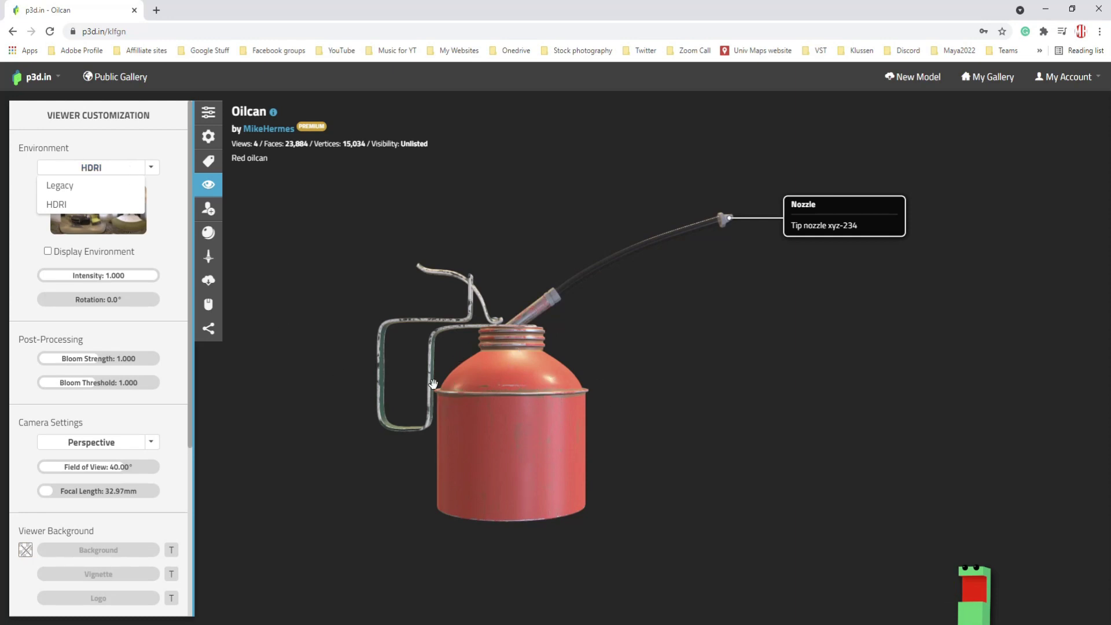
left_click(59, 186)
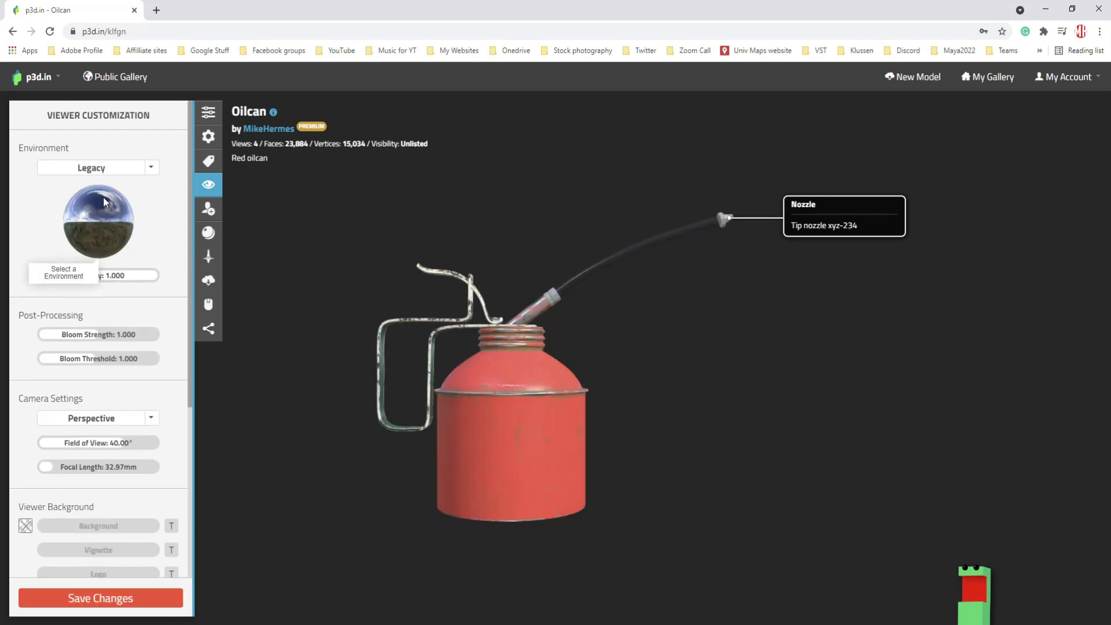
left_click(151, 169)
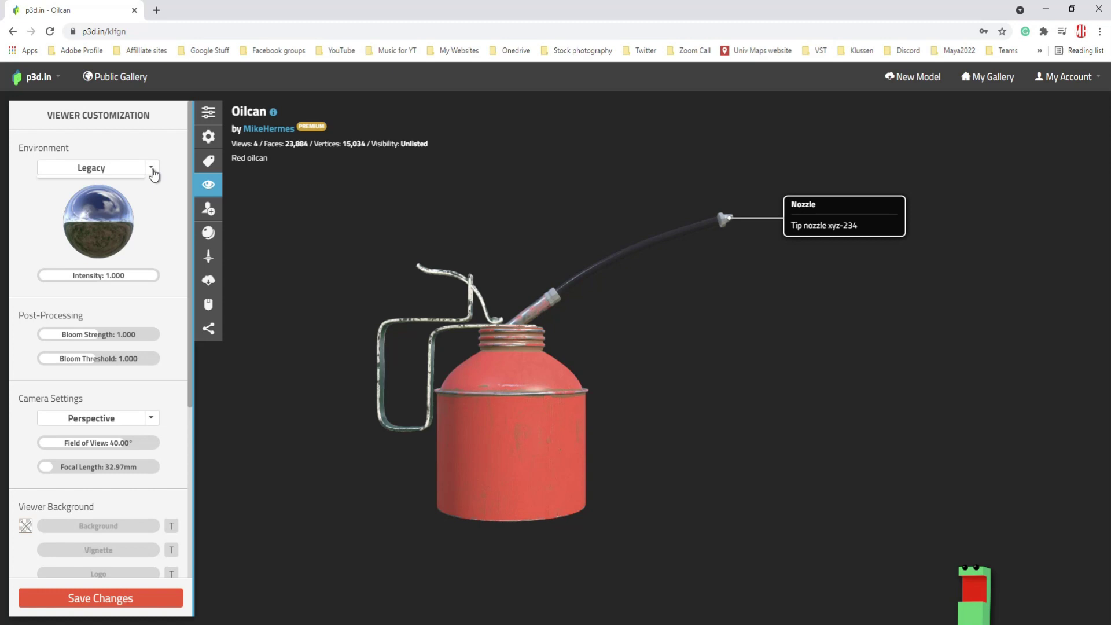
left_click(78, 205)
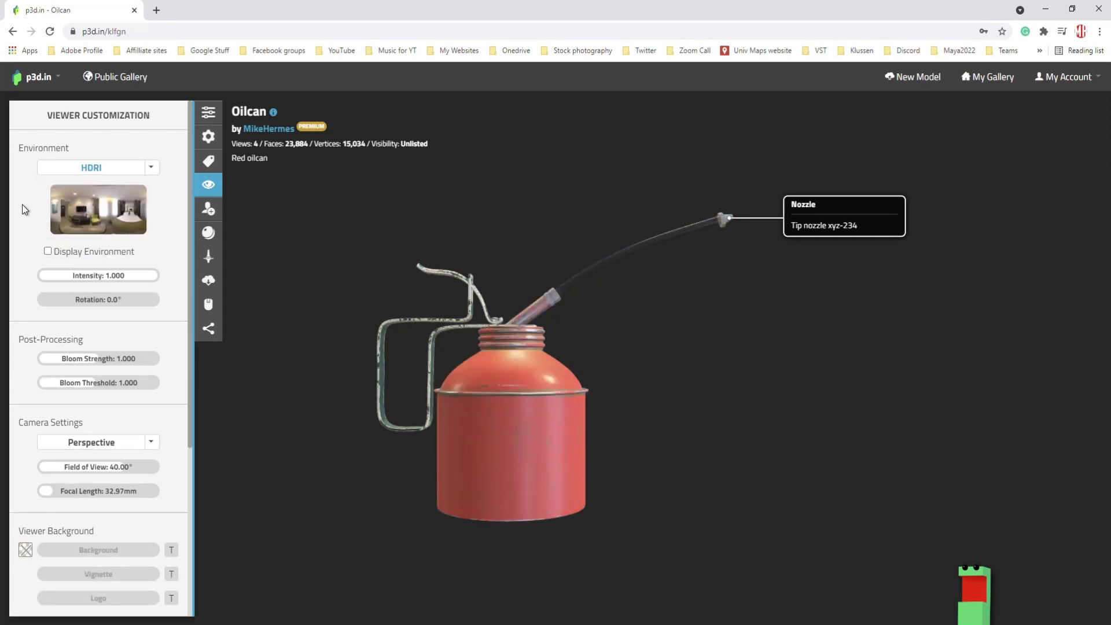
left_click(47, 252)
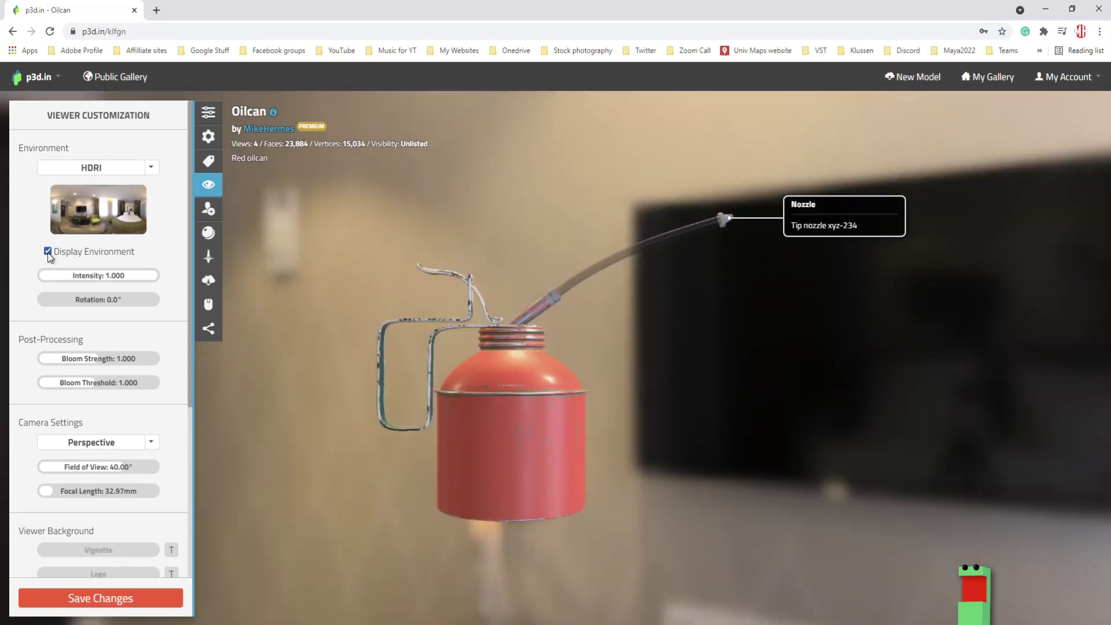
left_click(48, 252)
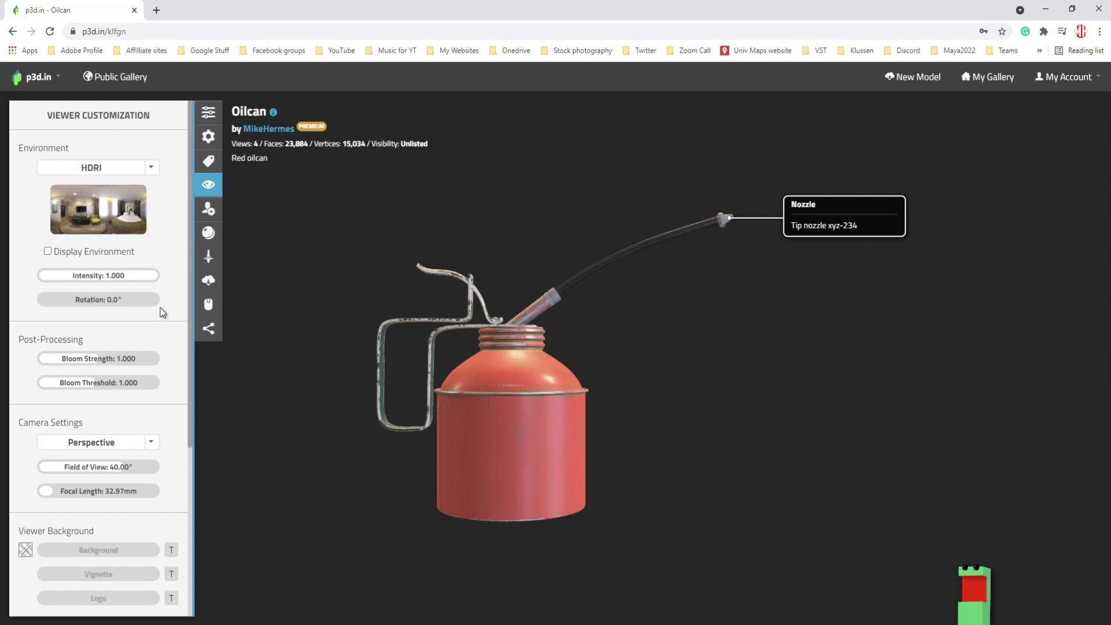
double_click(115, 300)
type("90")
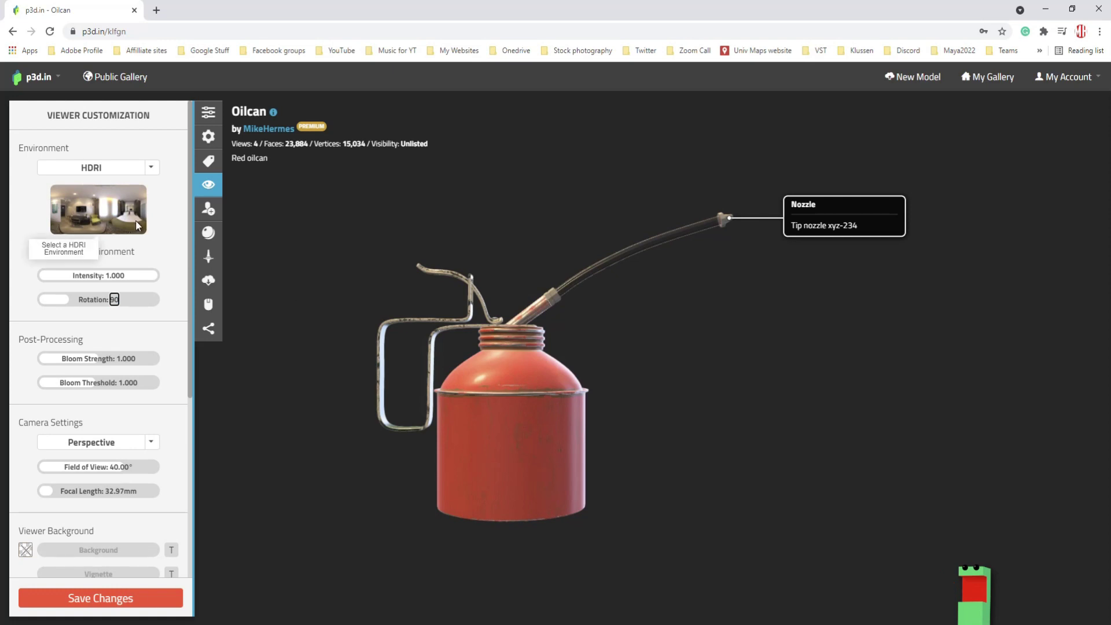
- Set the viewer's Bloom Strength to 4.000
mouse_move(100, 363)
left_mouse_down()
mouse_move(149, 365)
mouse_move(103, 365)
left_mouse_up()
type("1.000")
key("Return")
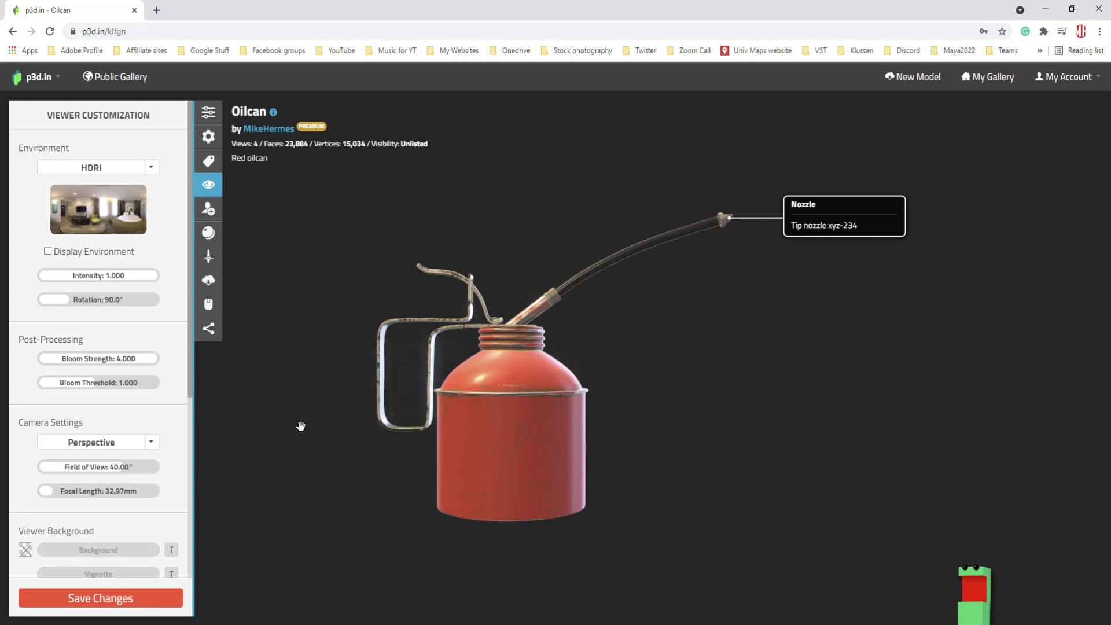
left_click(128, 362)
type("4")
key("Return")
left_click(120, 360)
type("0000")
key("Return")
left_click(152, 444)
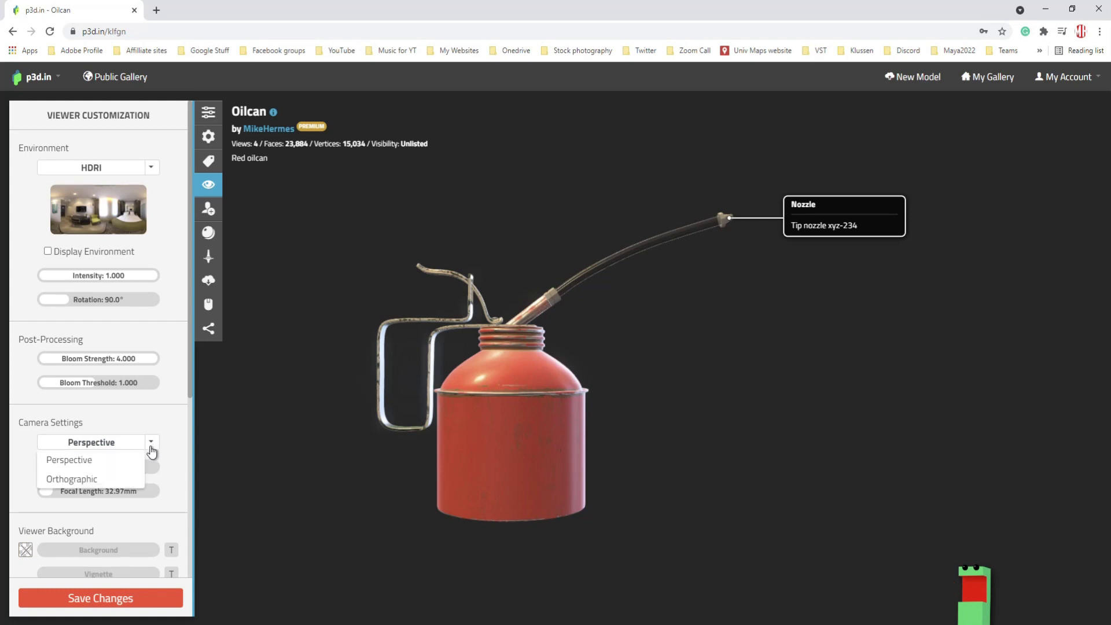
left_click(107, 480)
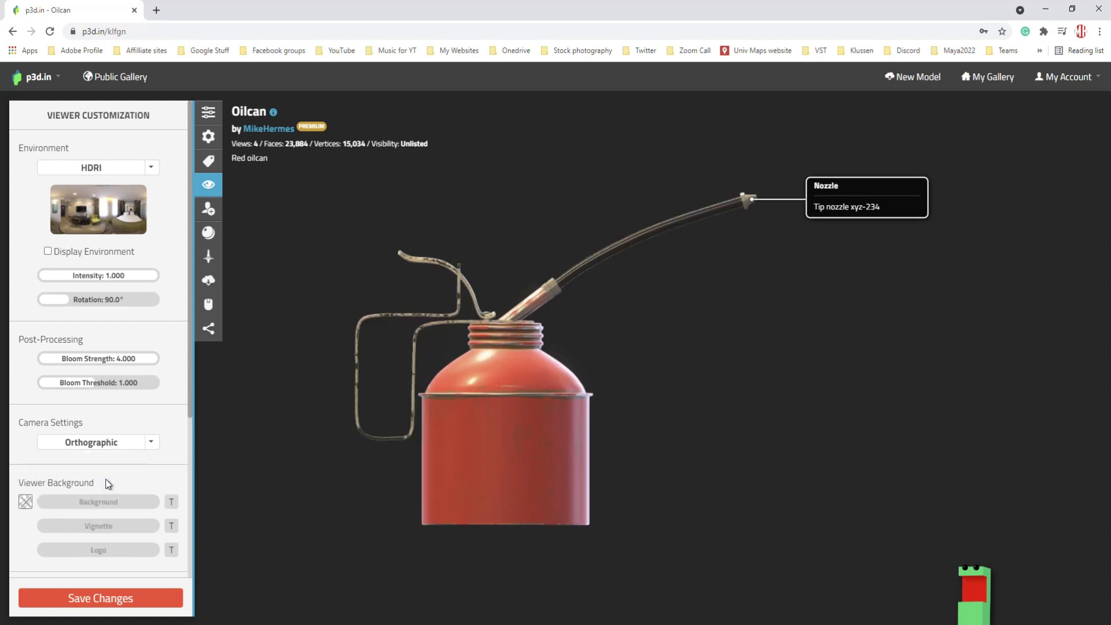
left_click(151, 443)
left_click(87, 461)
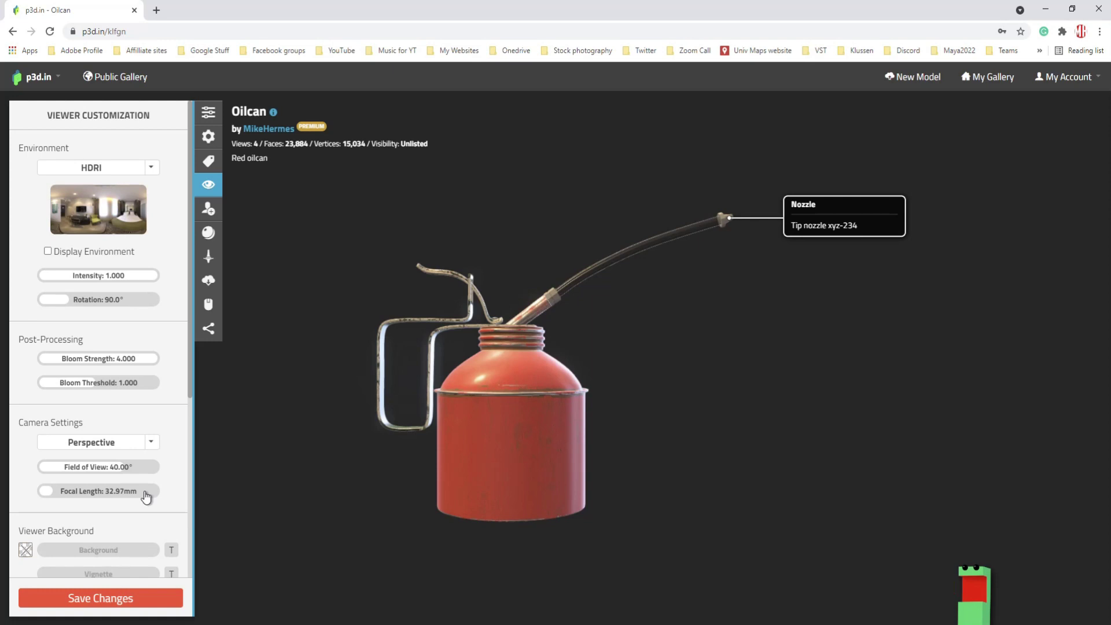
left_click_drag(54, 494, 19, 497)
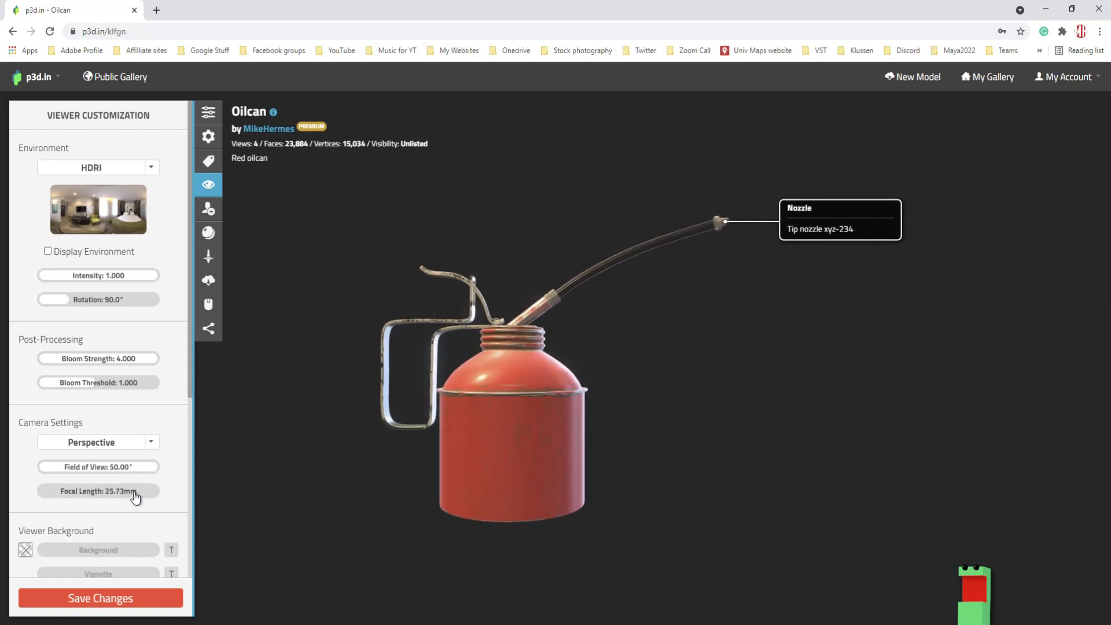
- Scroll the viewer customization panel to bring the camera field-of-view settings into view
scroll(283, 418, "down", 3)
scroll(266, 423, "up", 2)
scroll(121, 492, "down", 2)
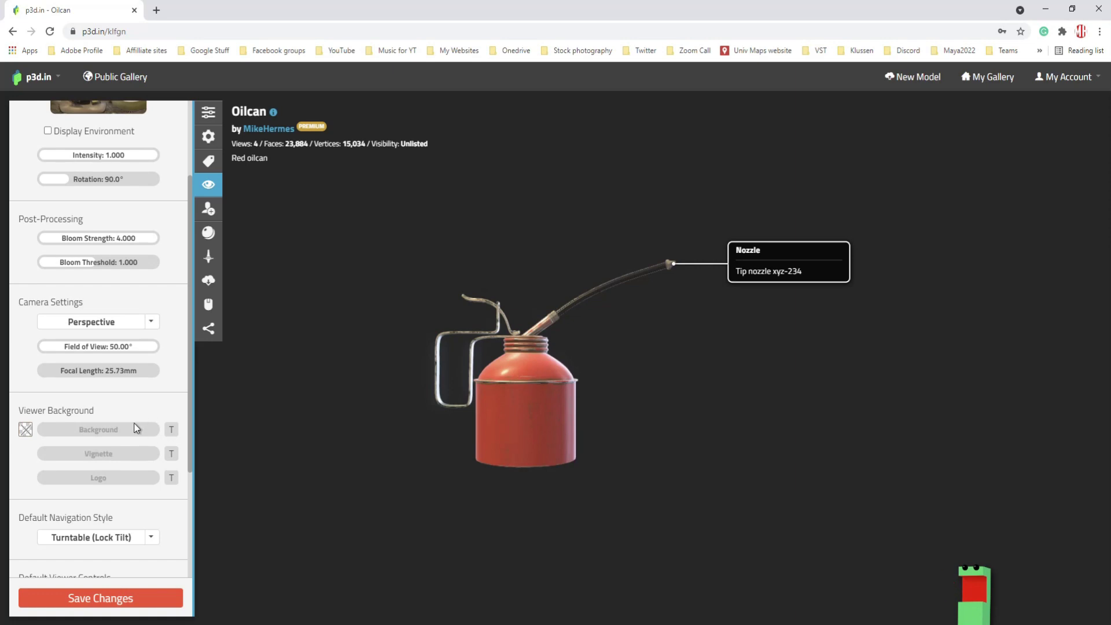
- Choose the Carbon Fibre pattern as the viewer background and close the backgrounds list
left_click(172, 431)
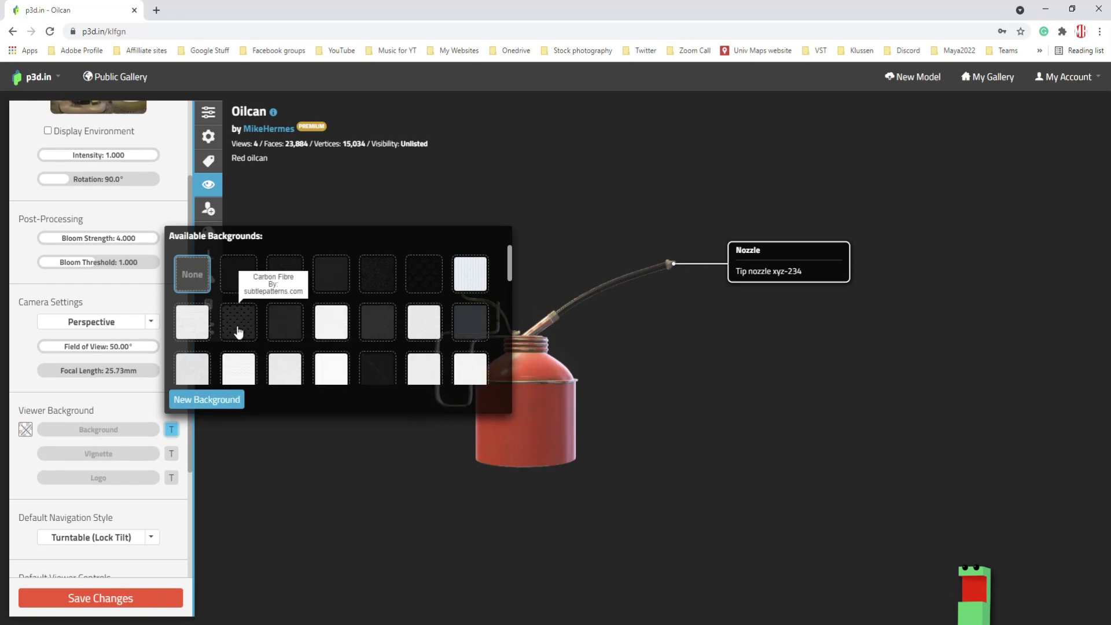
left_click(238, 331)
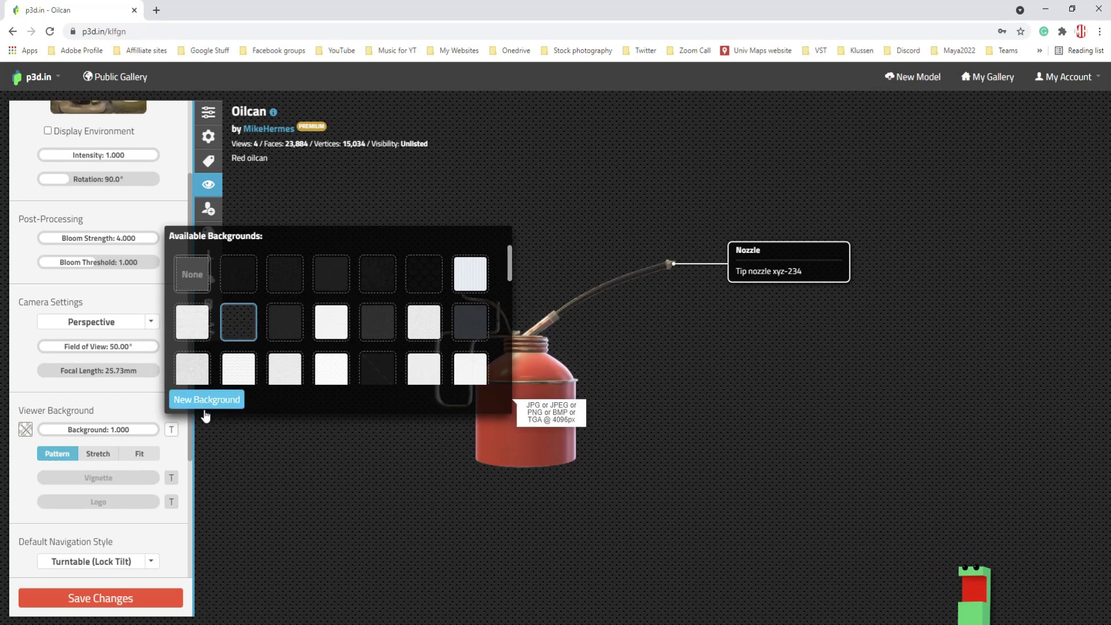
left_click(265, 455)
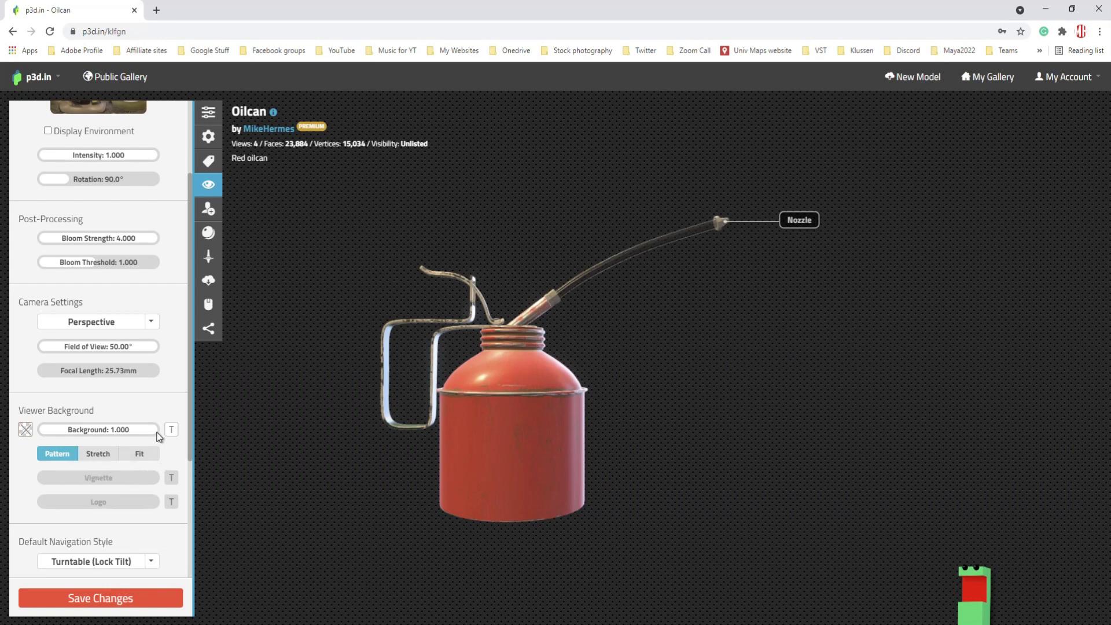
- Store the current view as viewer defaults, leaving the navigation style unchanged
scroll(159, 417, "down", 2)
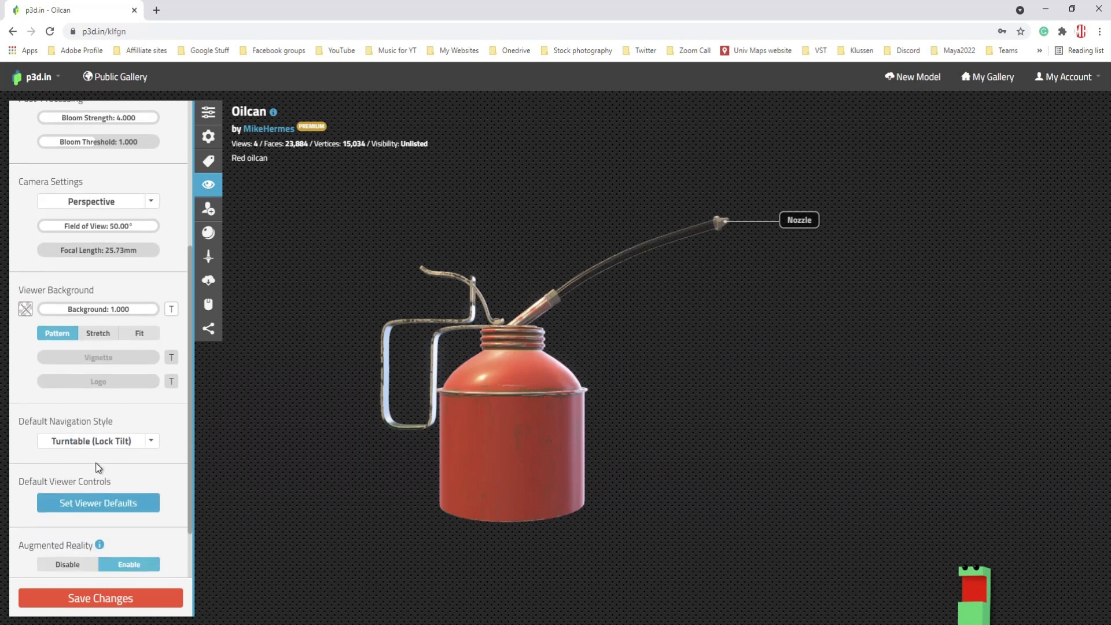
left_click(153, 445)
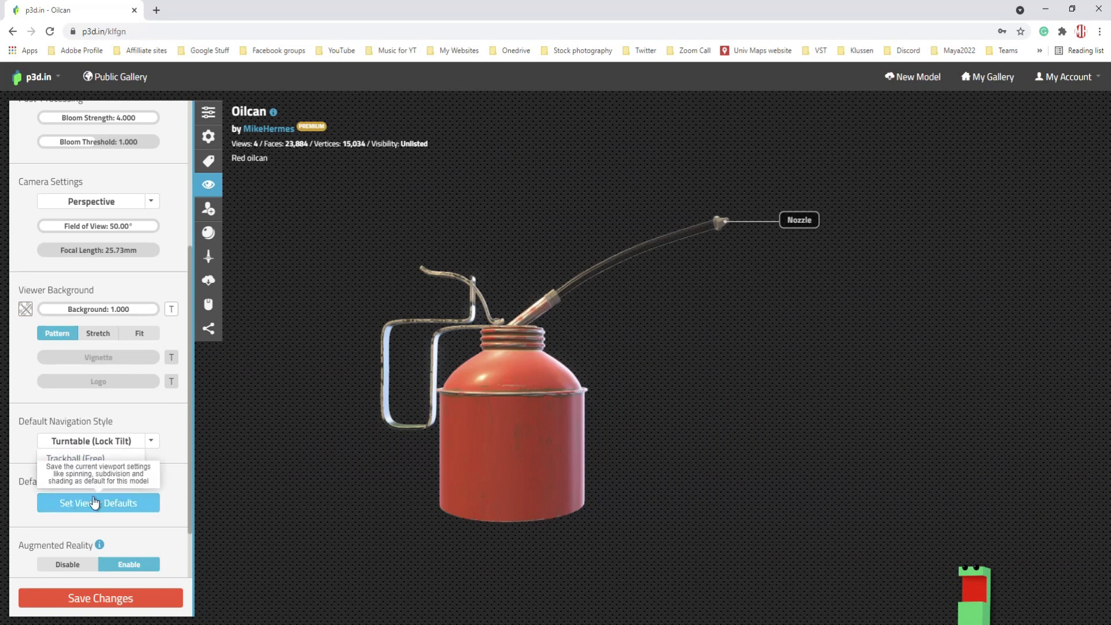
left_click(155, 422)
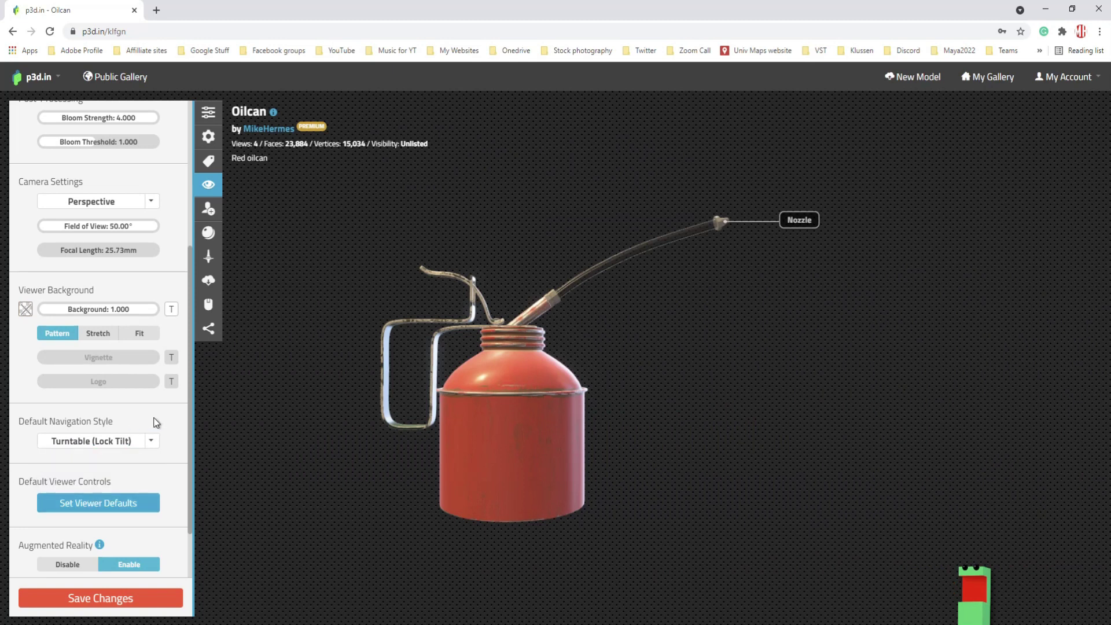
scroll(155, 422, "down", 1)
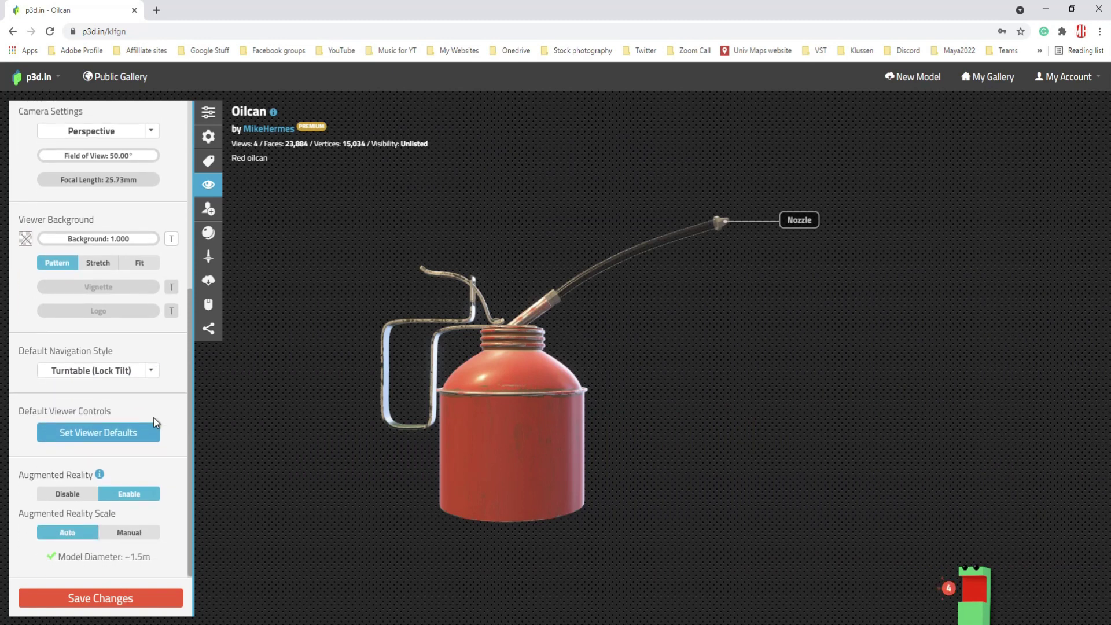
left_click(125, 438)
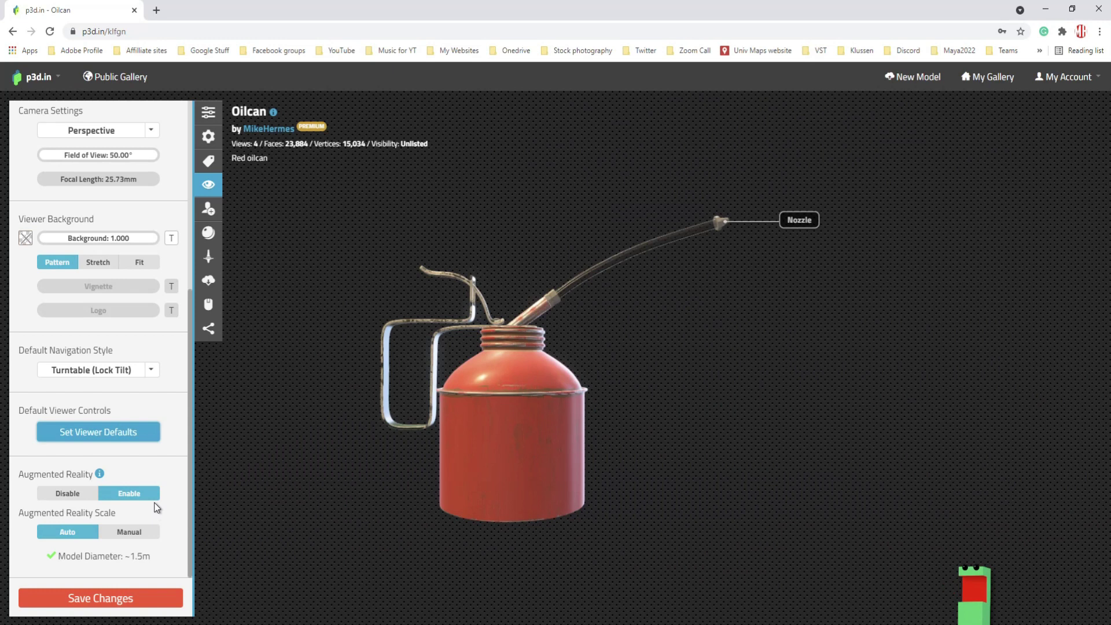
- Enable augmented reality and save the viewer changes
left_click(67, 493)
left_click(68, 495)
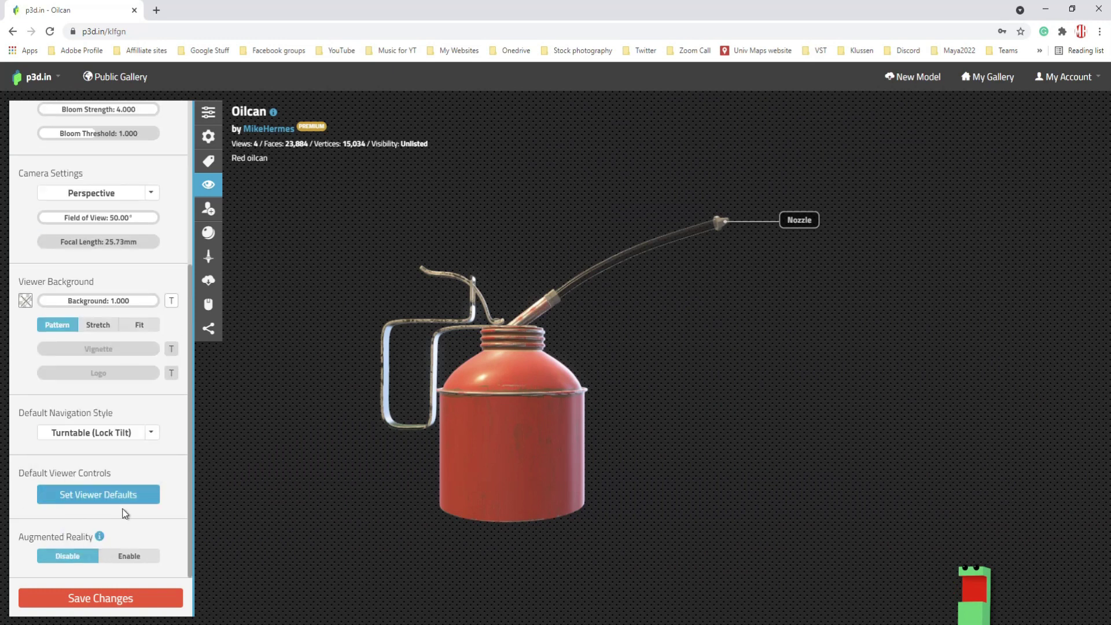
left_click(129, 547)
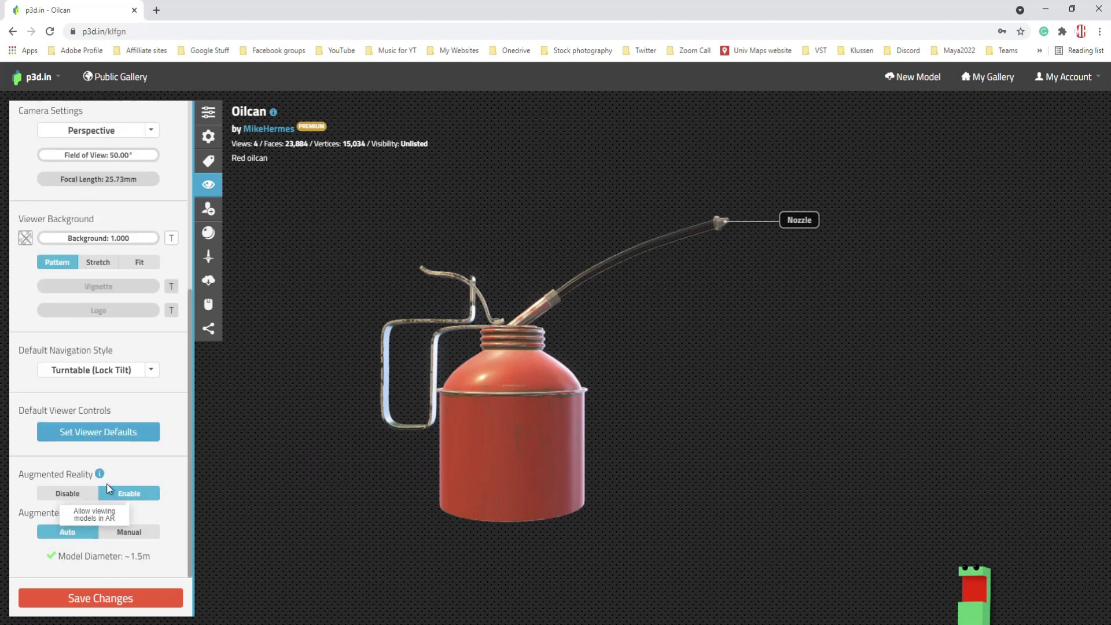
left_click(132, 603)
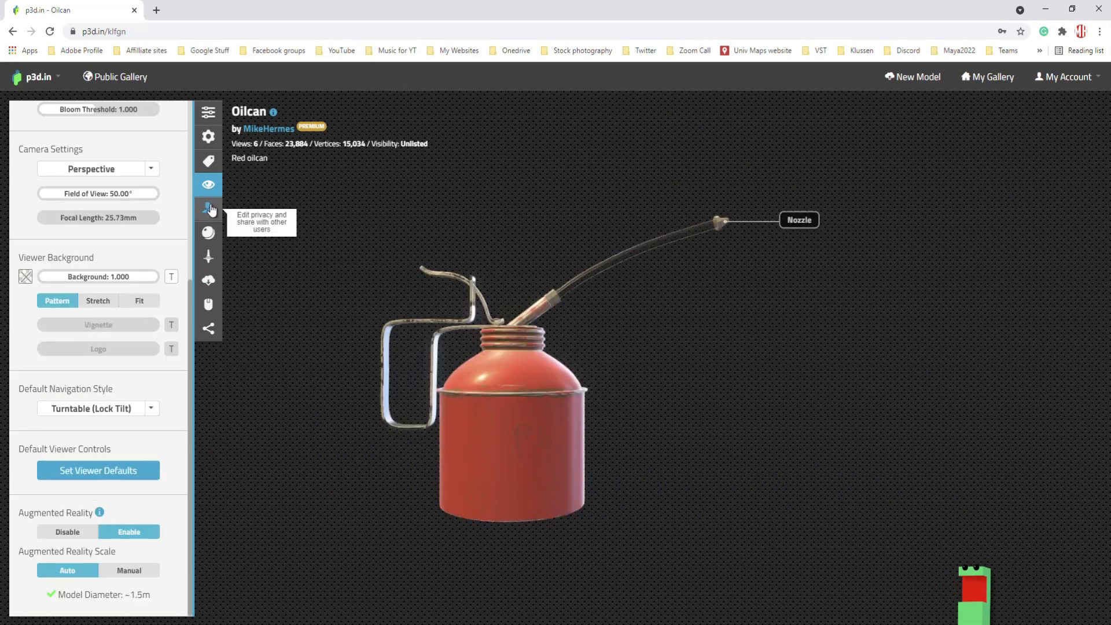
left_click(209, 208)
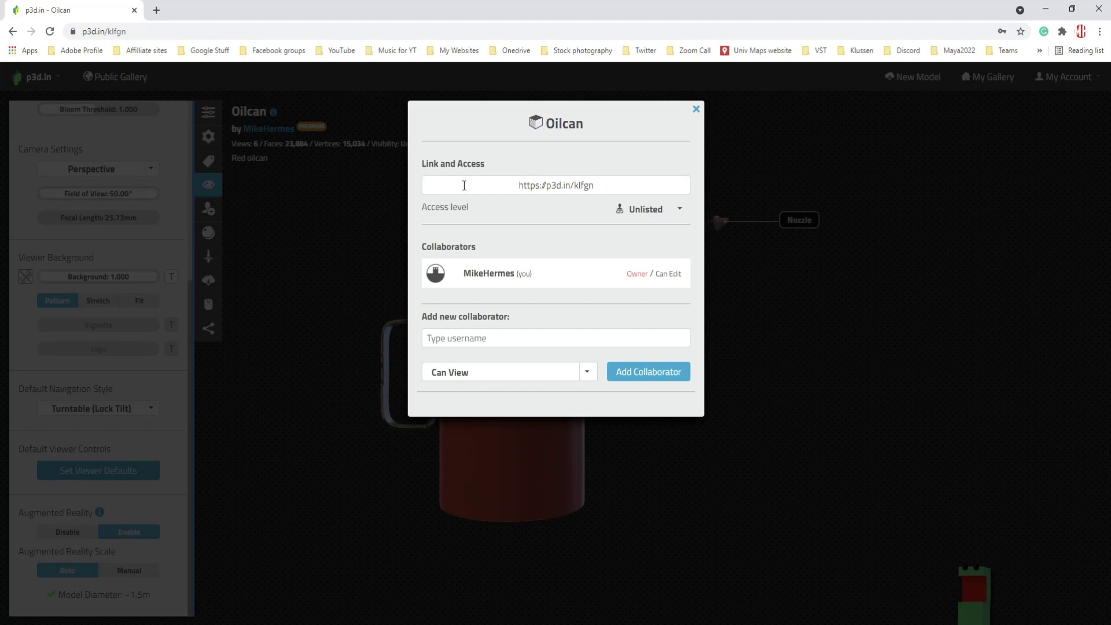
left_click(680, 210)
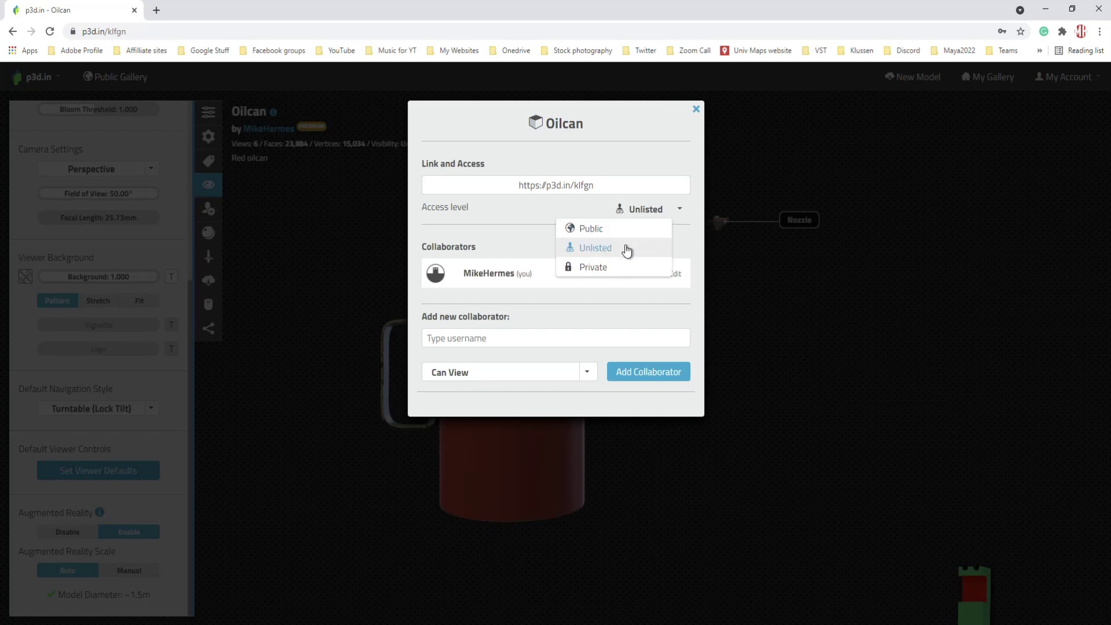
left_click(627, 250)
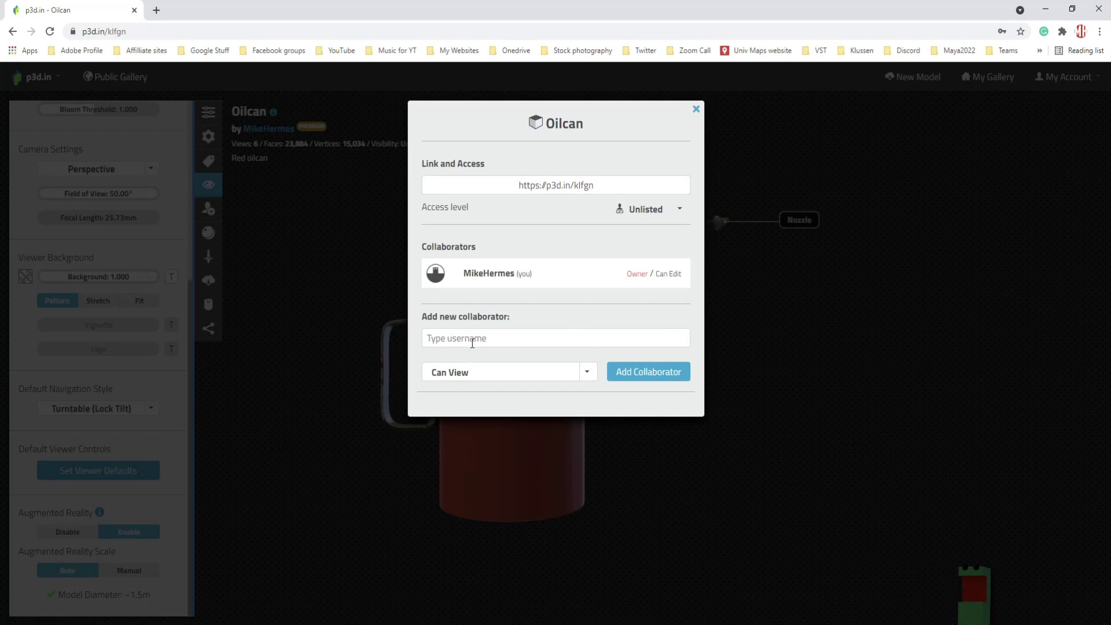
left_click(504, 339)
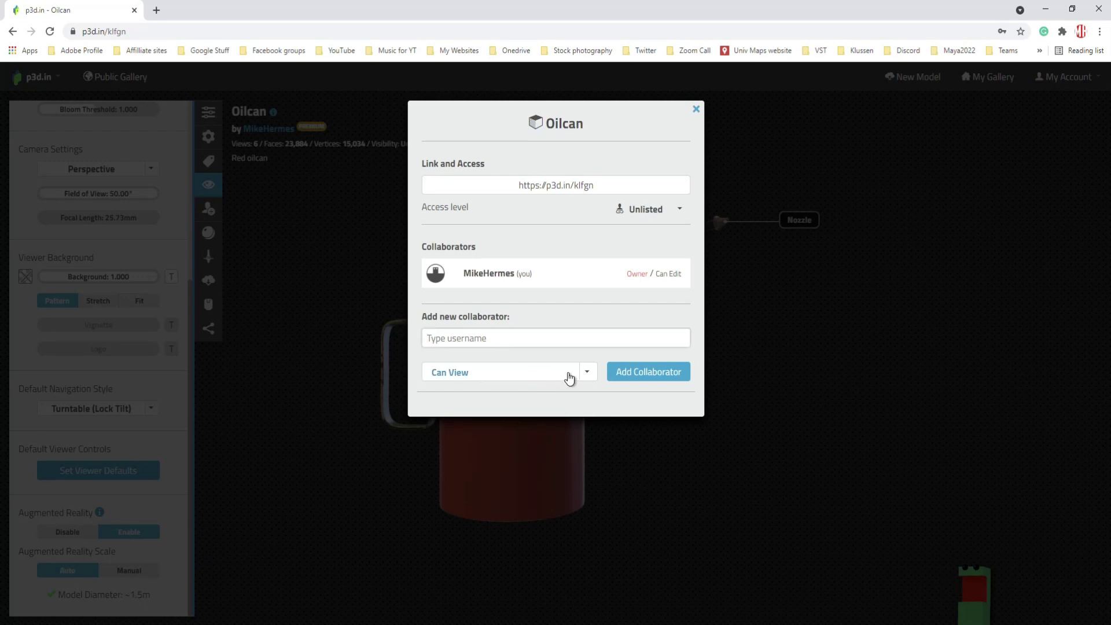
left_click(697, 109)
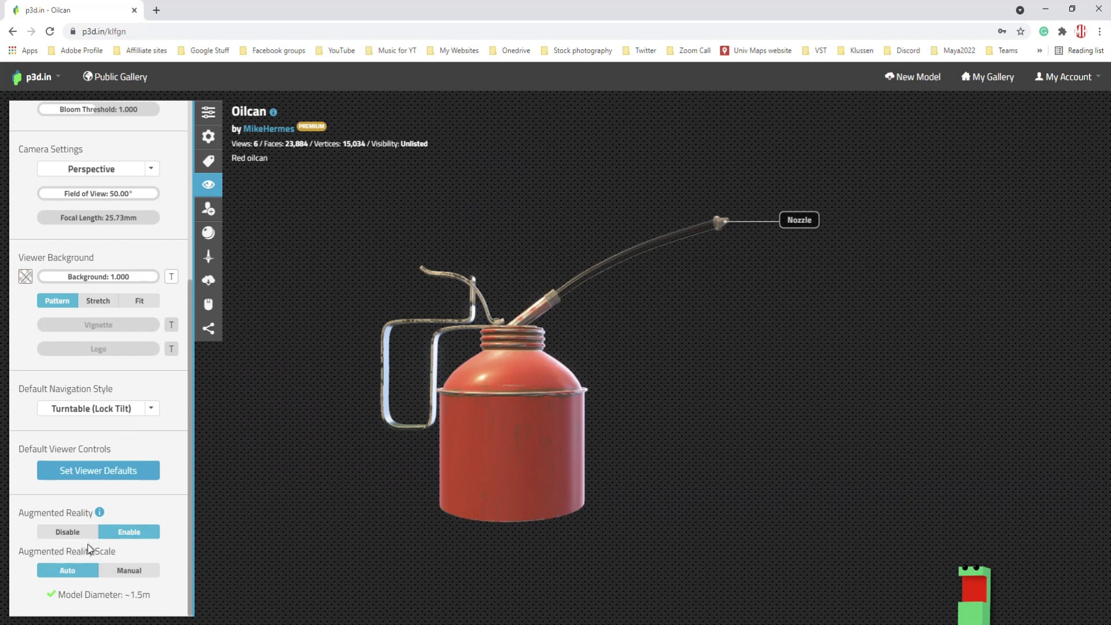
- Preview the oilcan in each display style: wireframe overlay, shadeless, clean, X-ray and wireframe
left_click(208, 234)
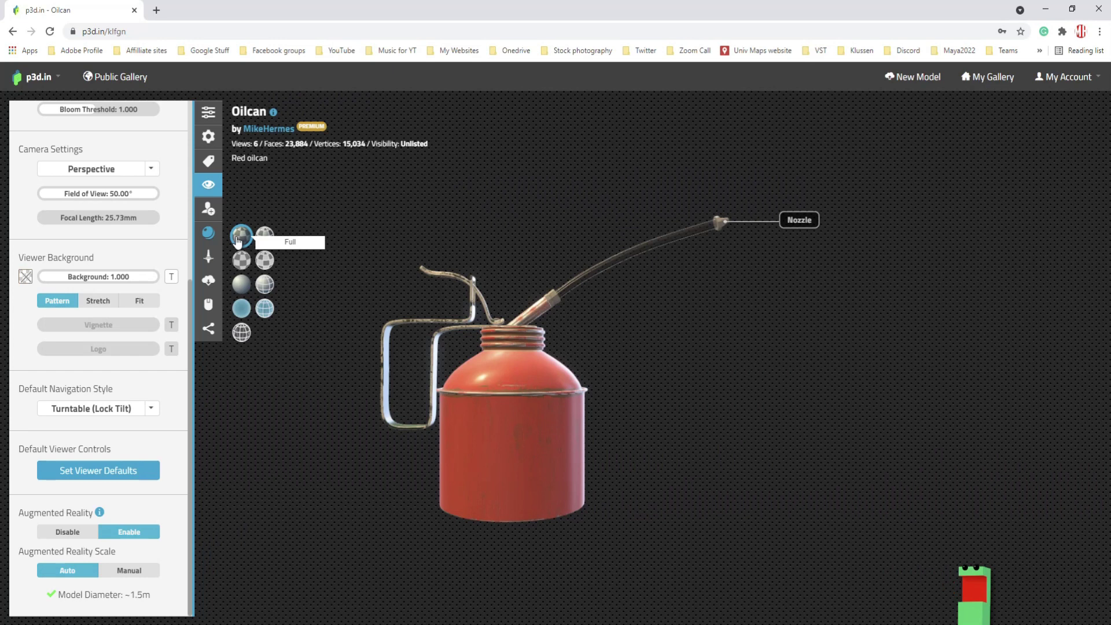
left_click(265, 236)
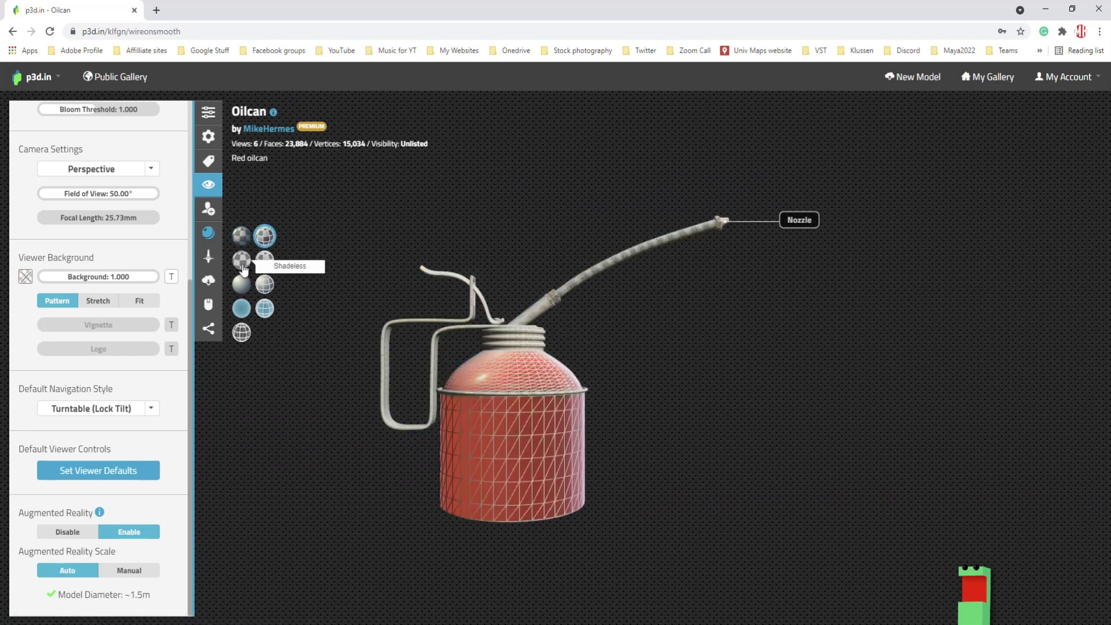
left_click(241, 261)
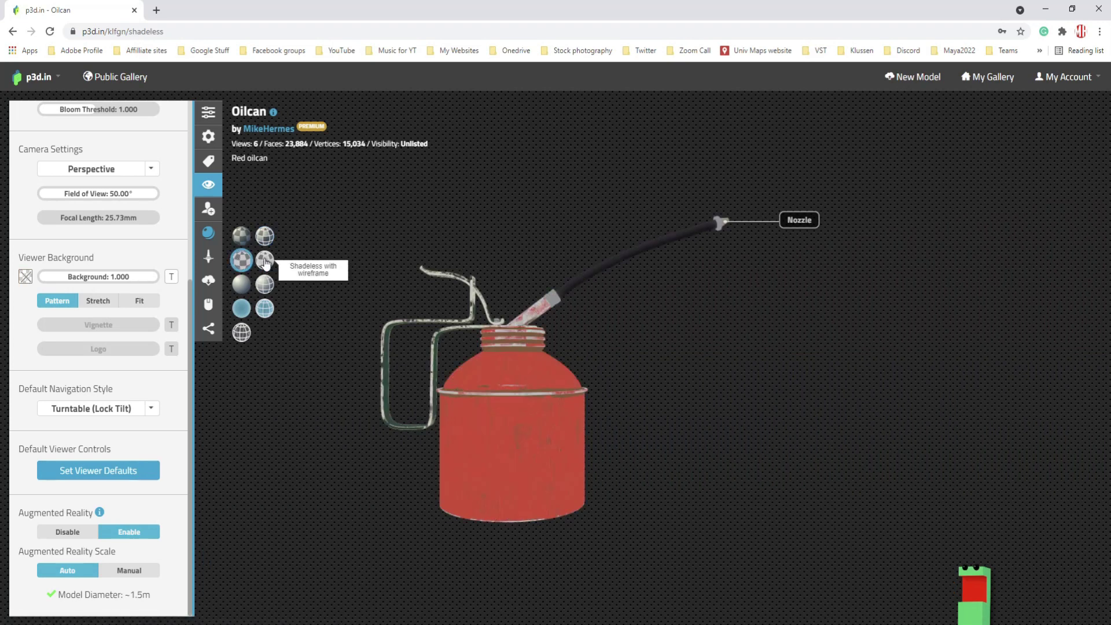
left_click(265, 261)
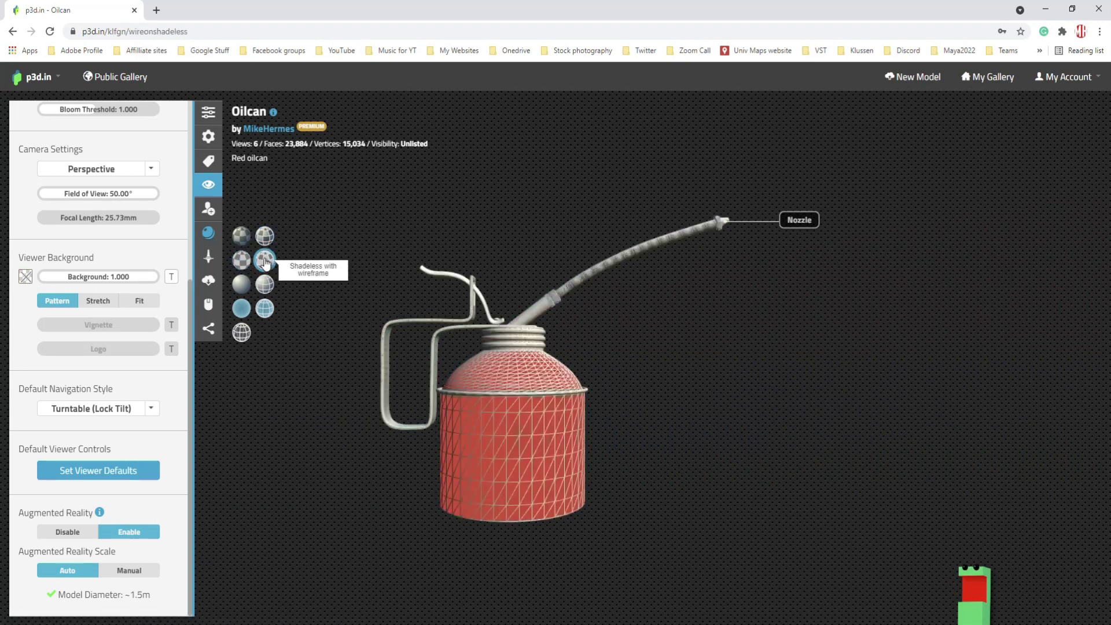
left_click(241, 290)
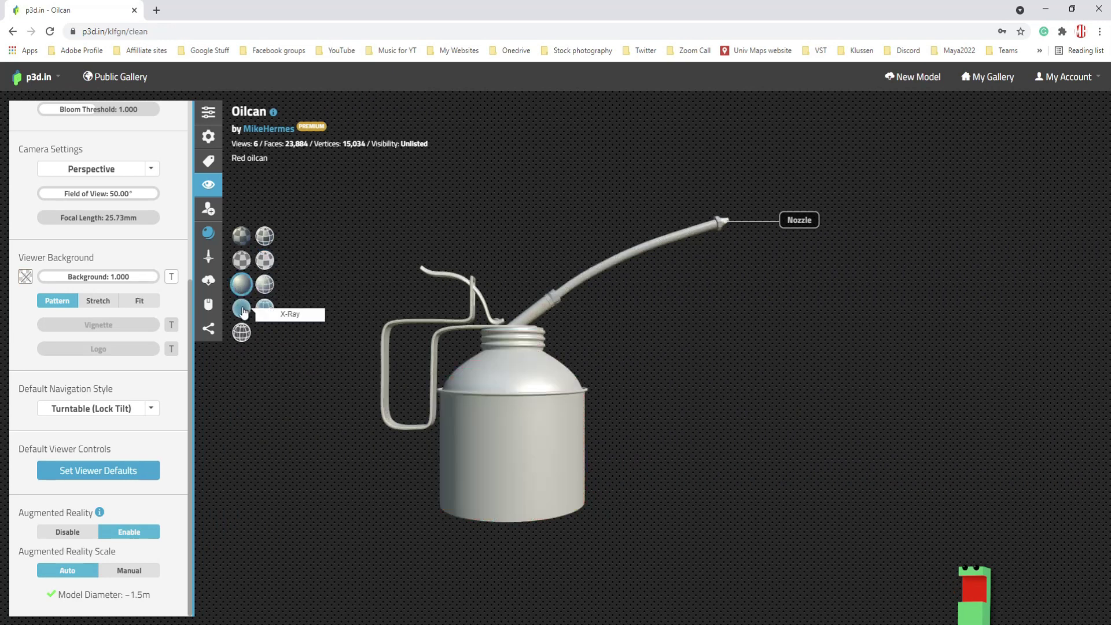
left_click(266, 289)
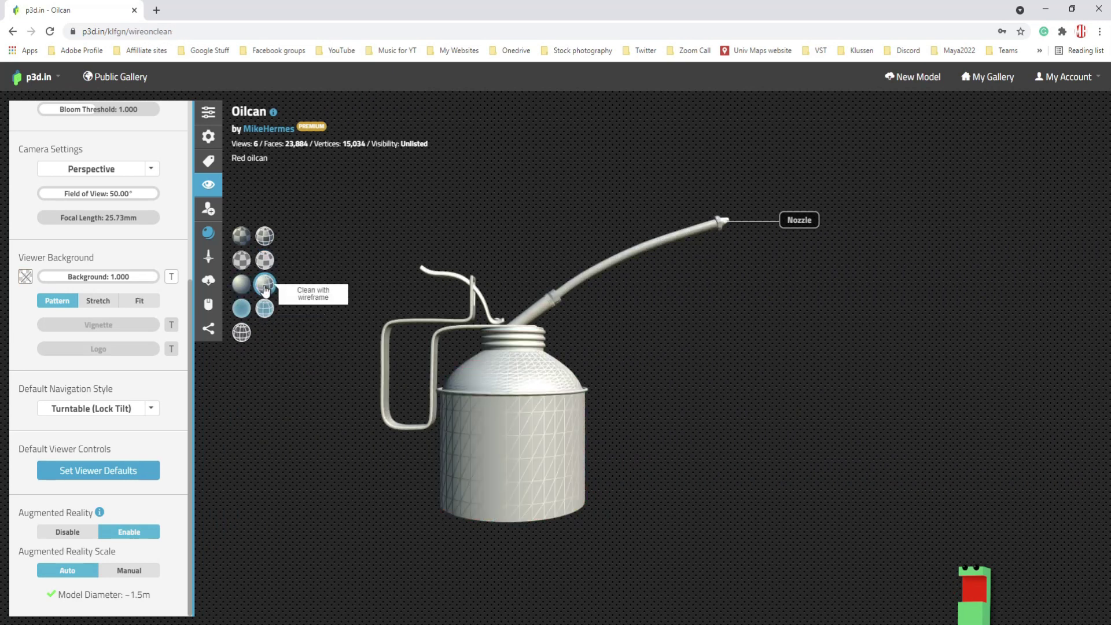
left_click(241, 310)
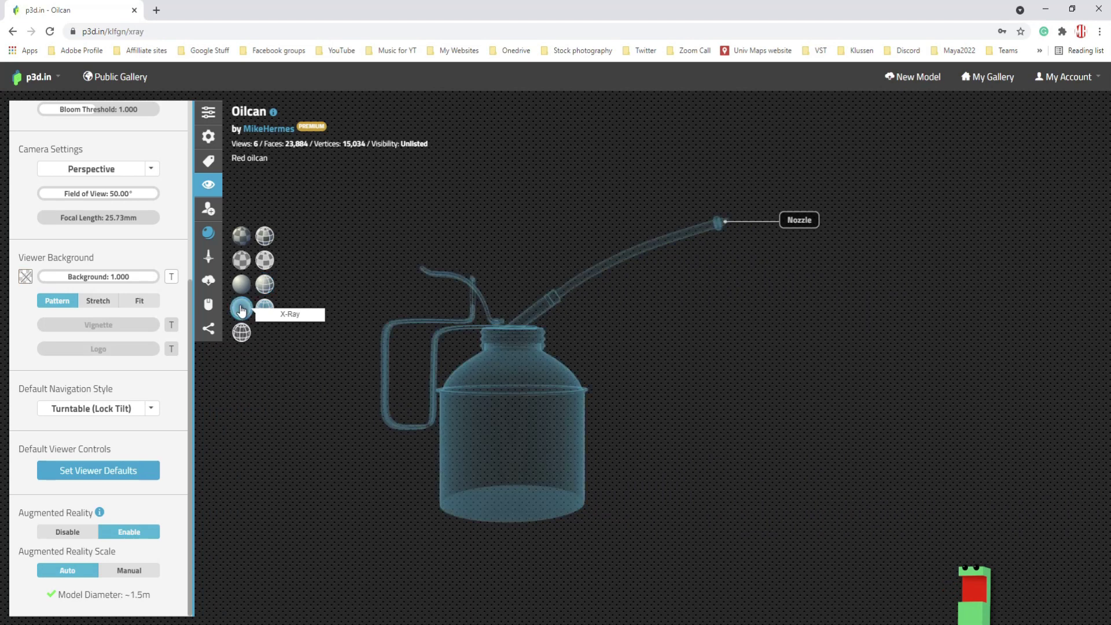
left_click(265, 311)
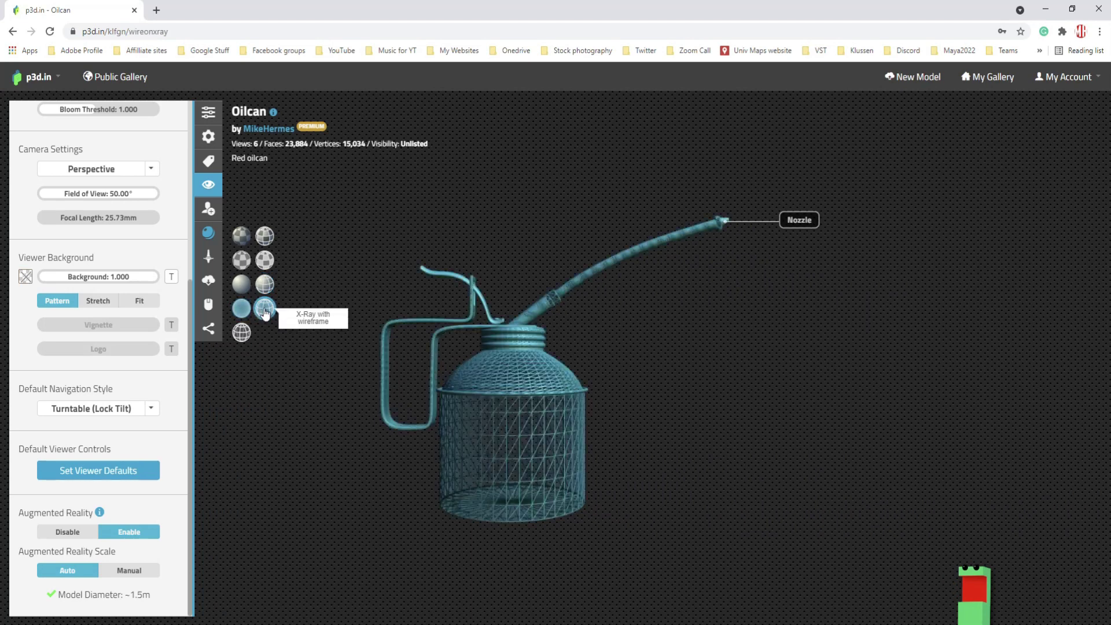
left_click(242, 335)
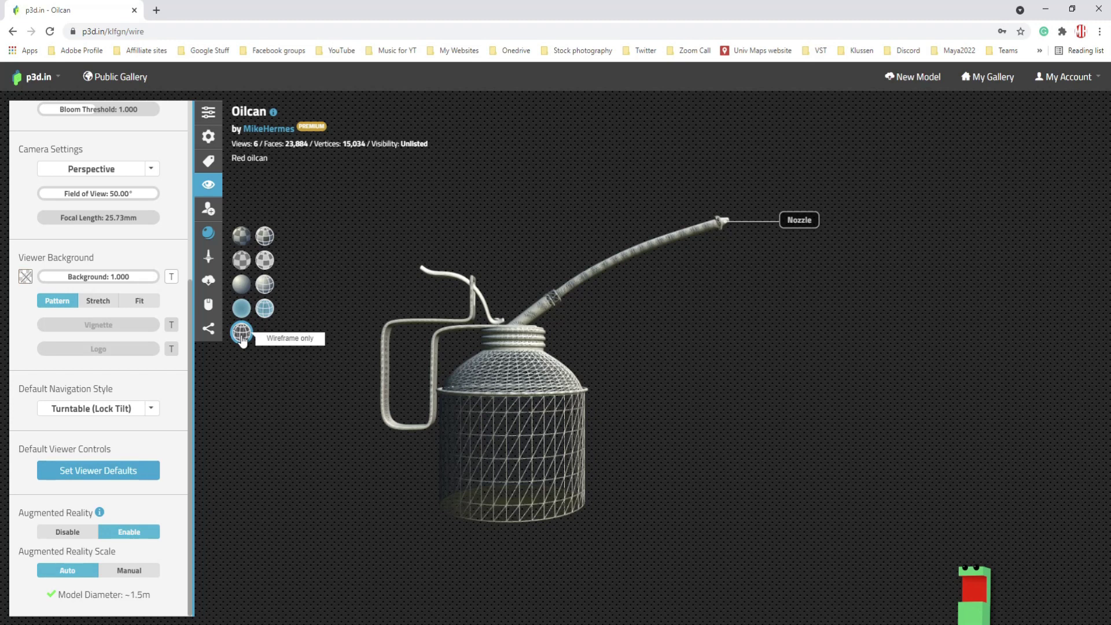
- Show the oilcan fully textured again and set it spinning automatically
left_click(239, 236)
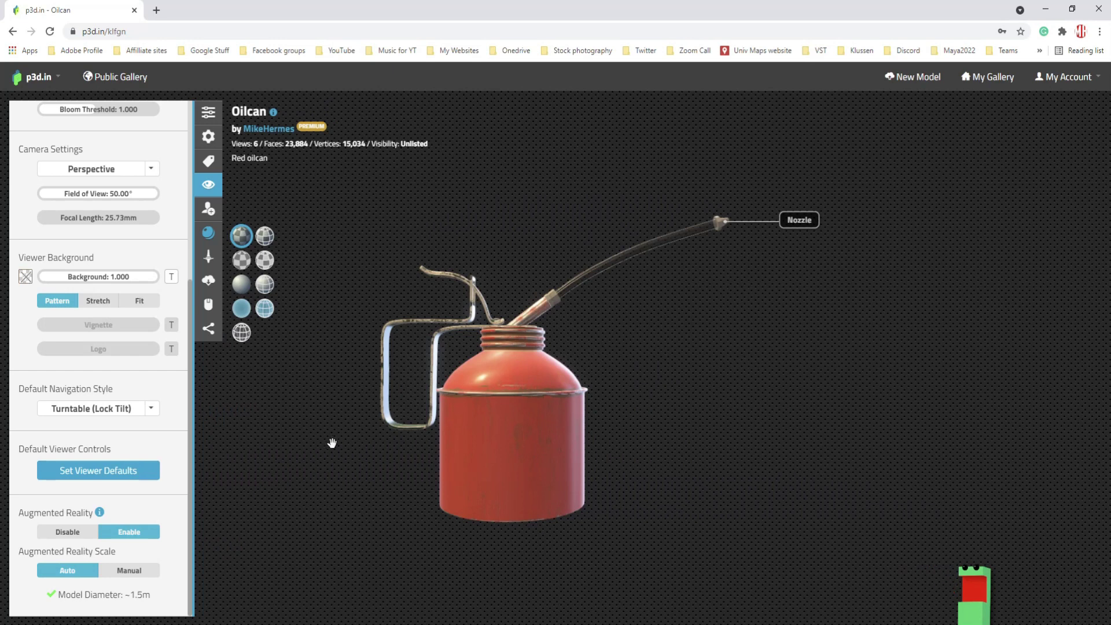
left_click(242, 308)
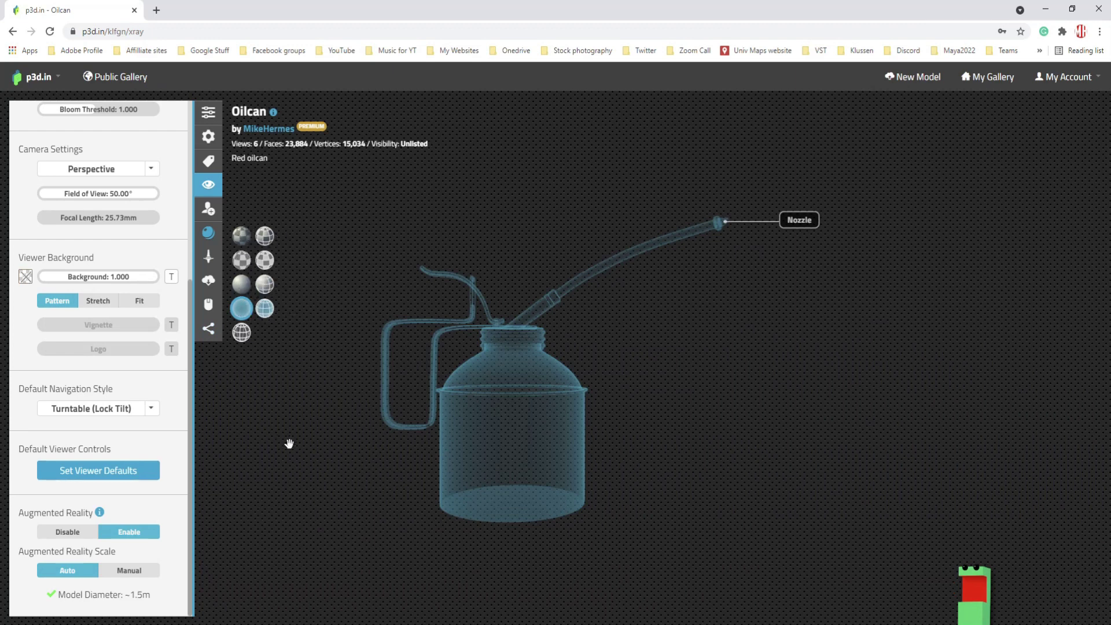
left_click(242, 236)
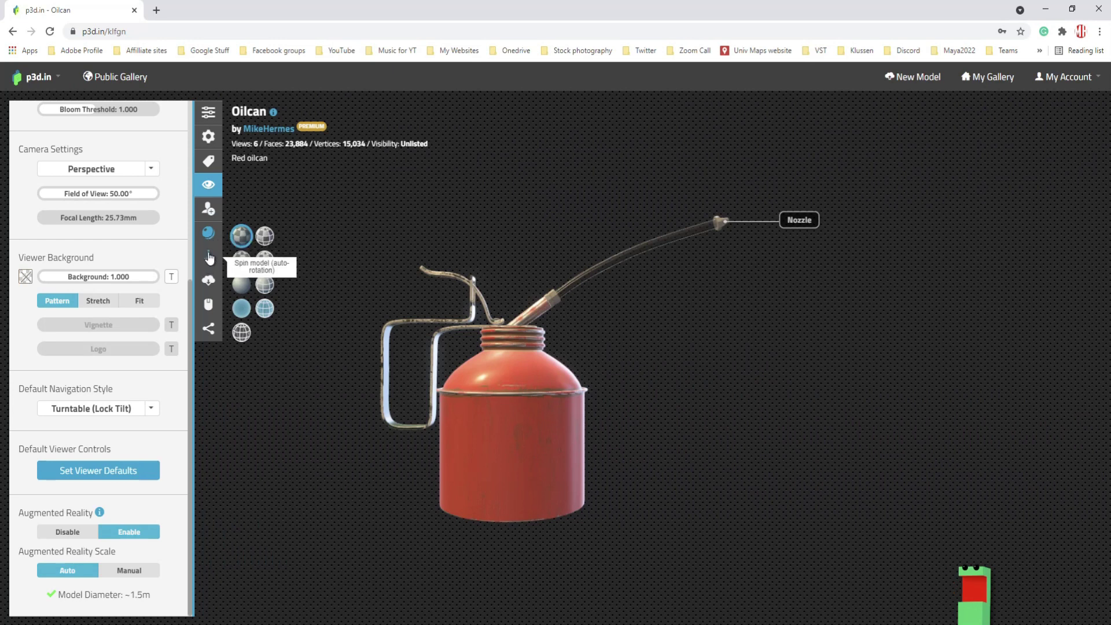
left_click(209, 257)
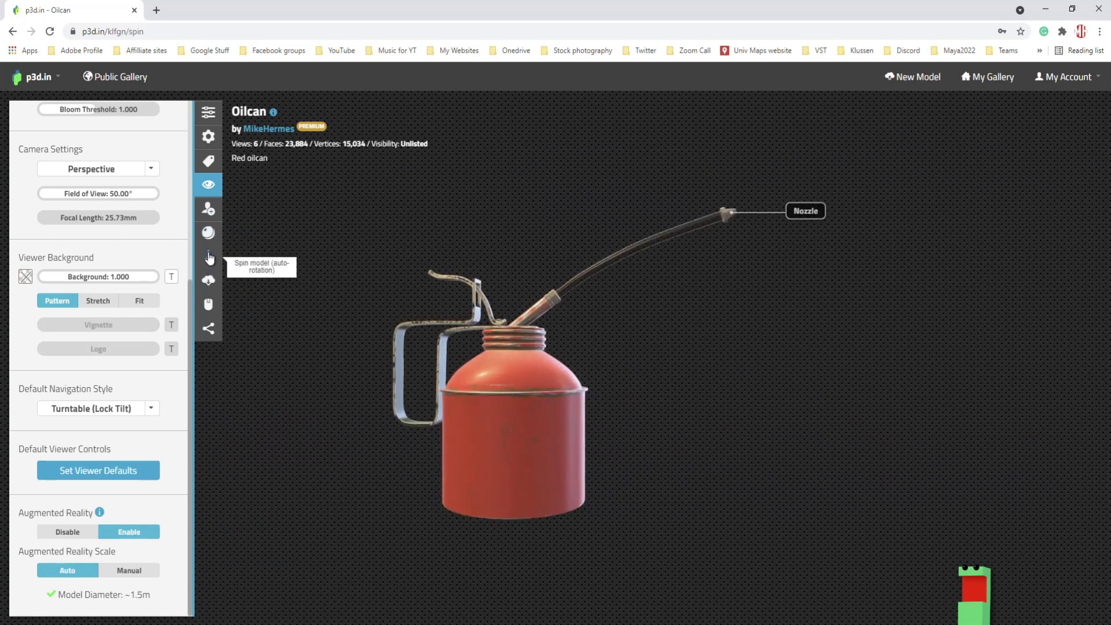
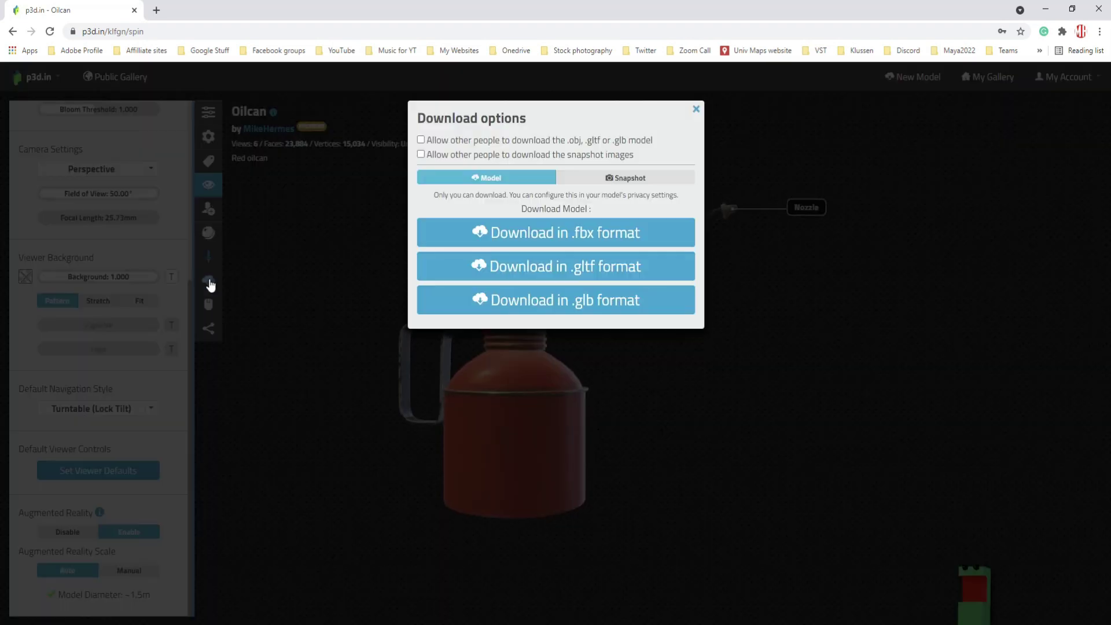
- Look through the model's download, navigation style and embed/sharing panels, closing each one
left_click(210, 282)
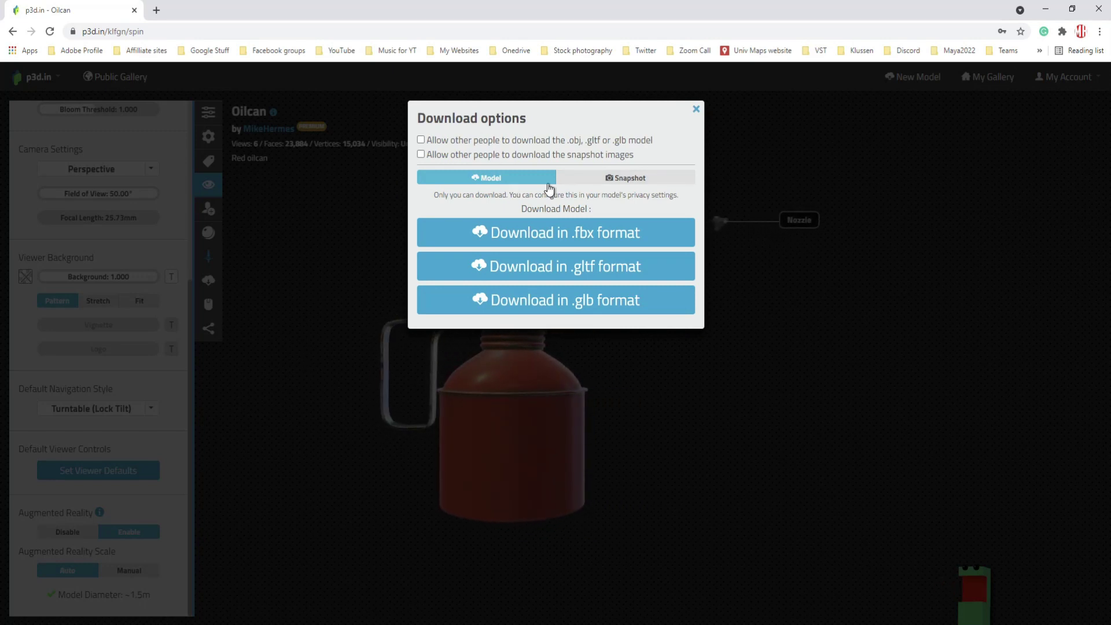
left_click(696, 109)
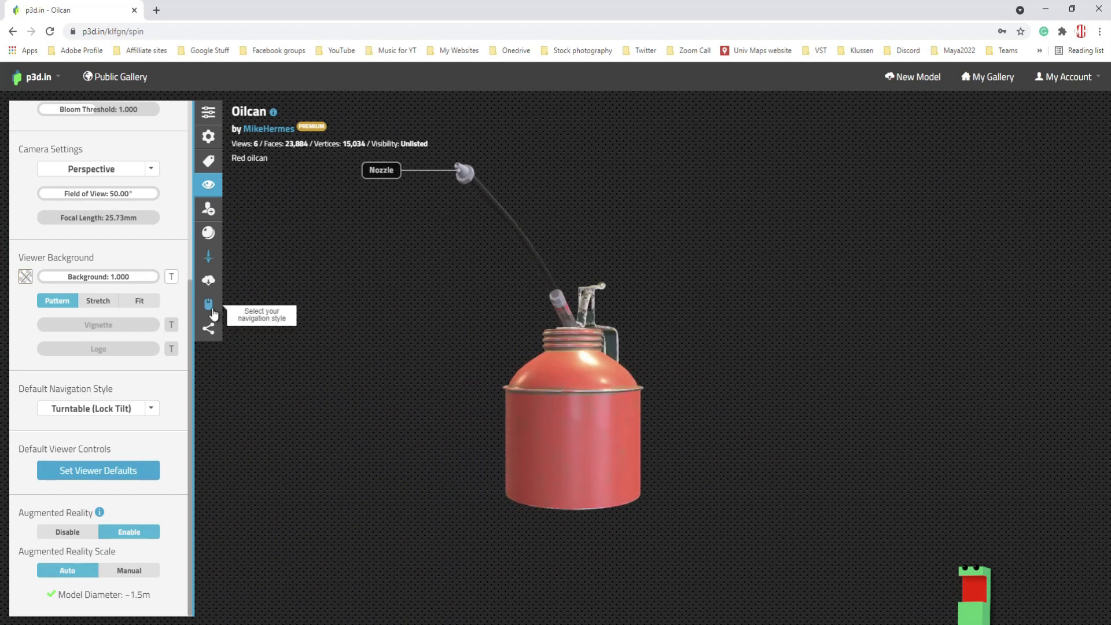
left_click(209, 305)
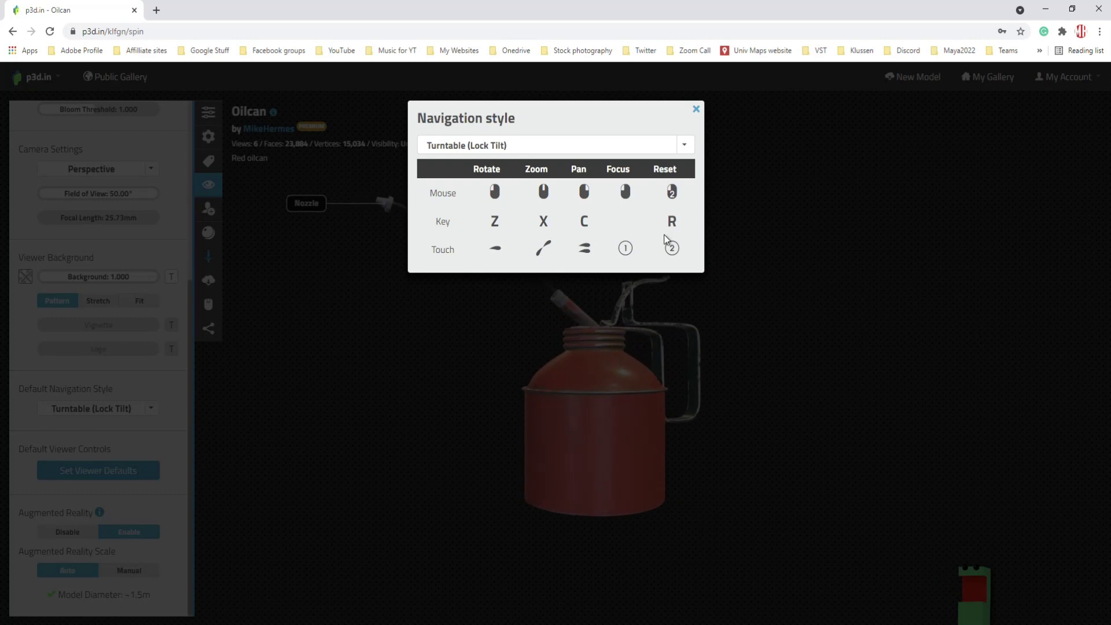
left_click(696, 110)
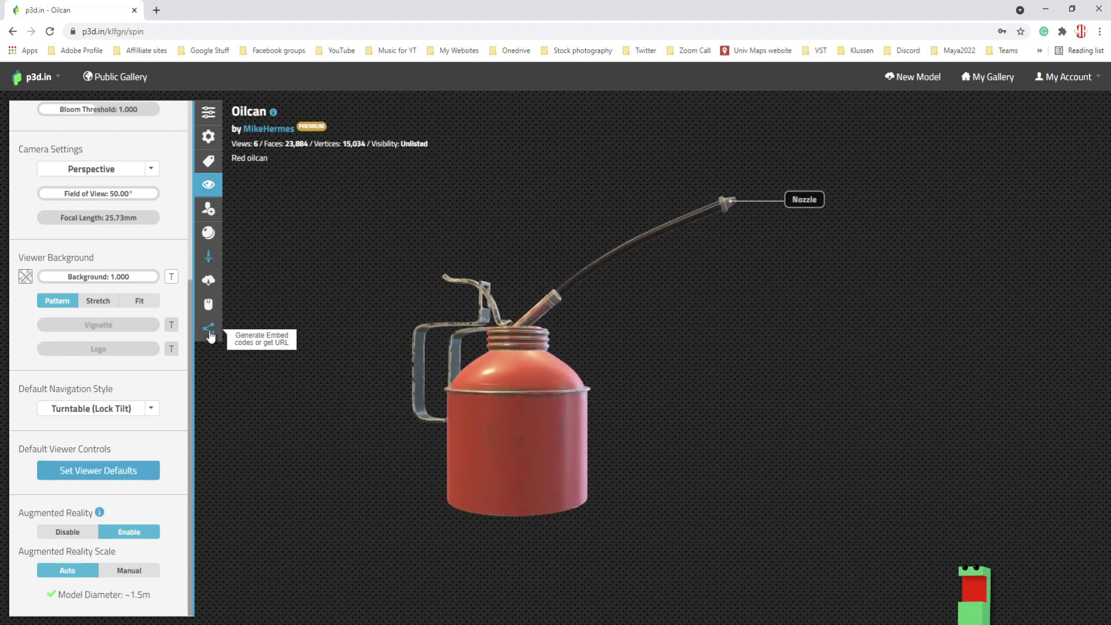
left_click(209, 330)
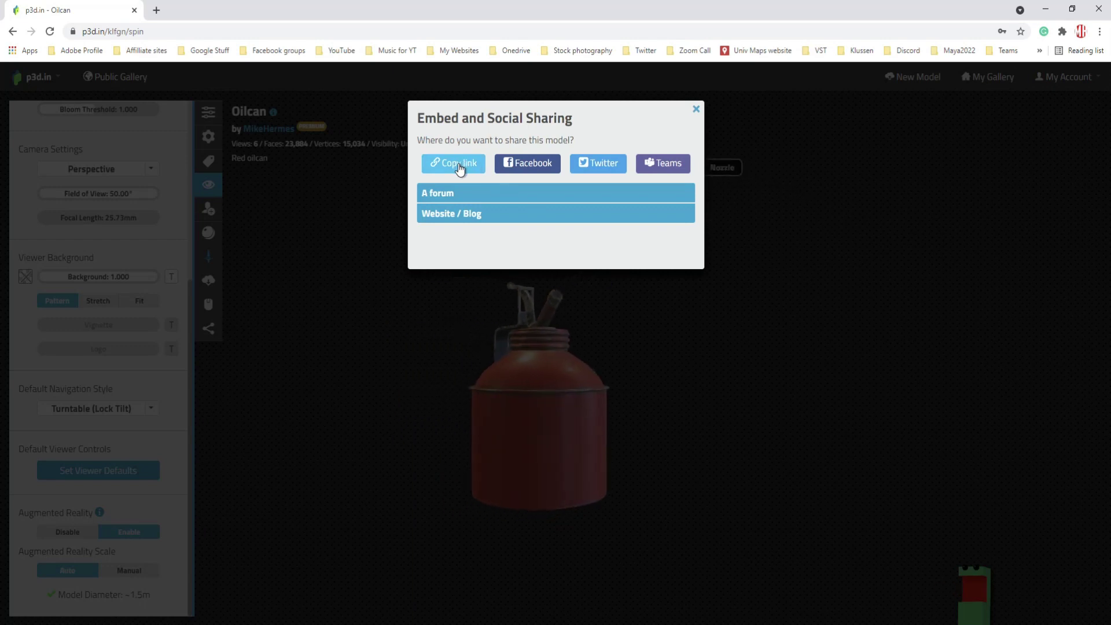
left_click(696, 110)
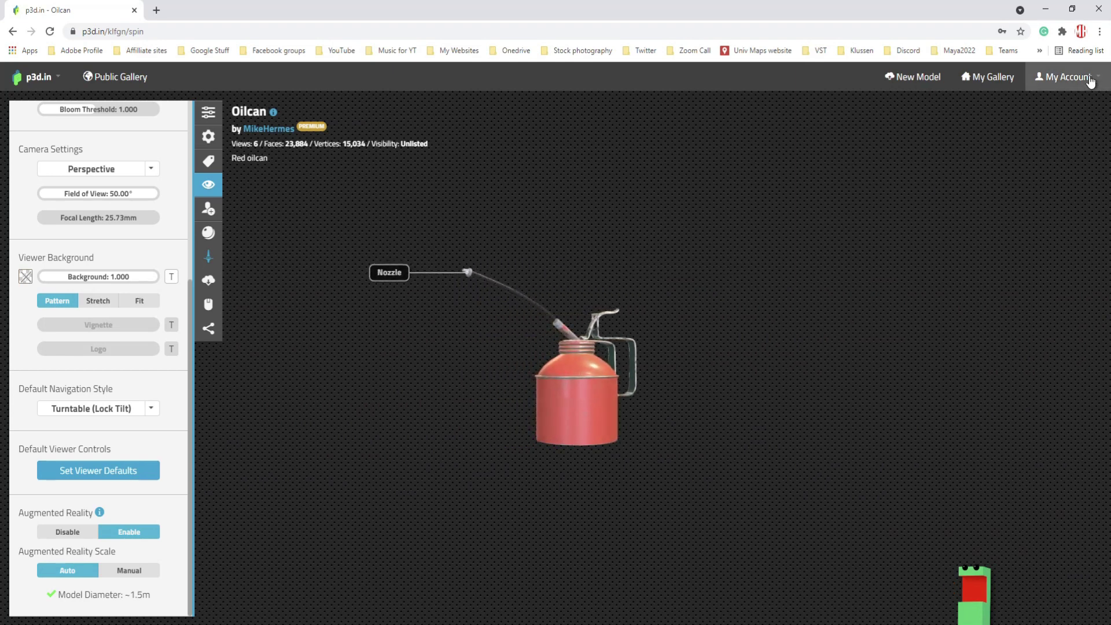
- Reopen and close the download options, then switch to the Mesh and Materials settings
scroll(179, 209, "up", 1)
left_click(209, 281)
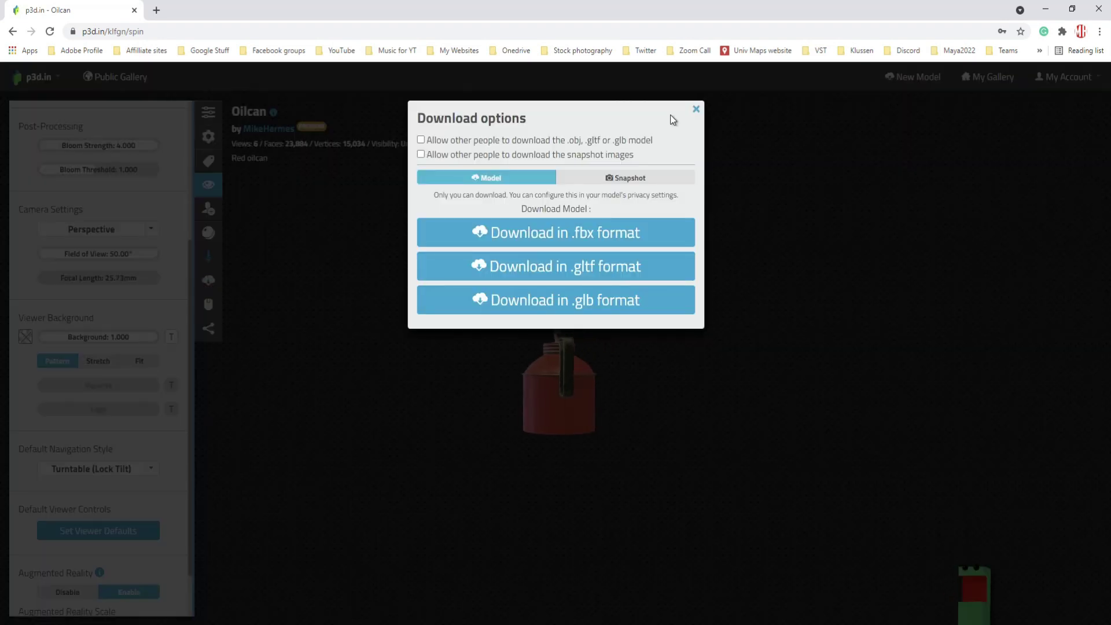
left_click(697, 110)
scroll(98, 362, "up", 4)
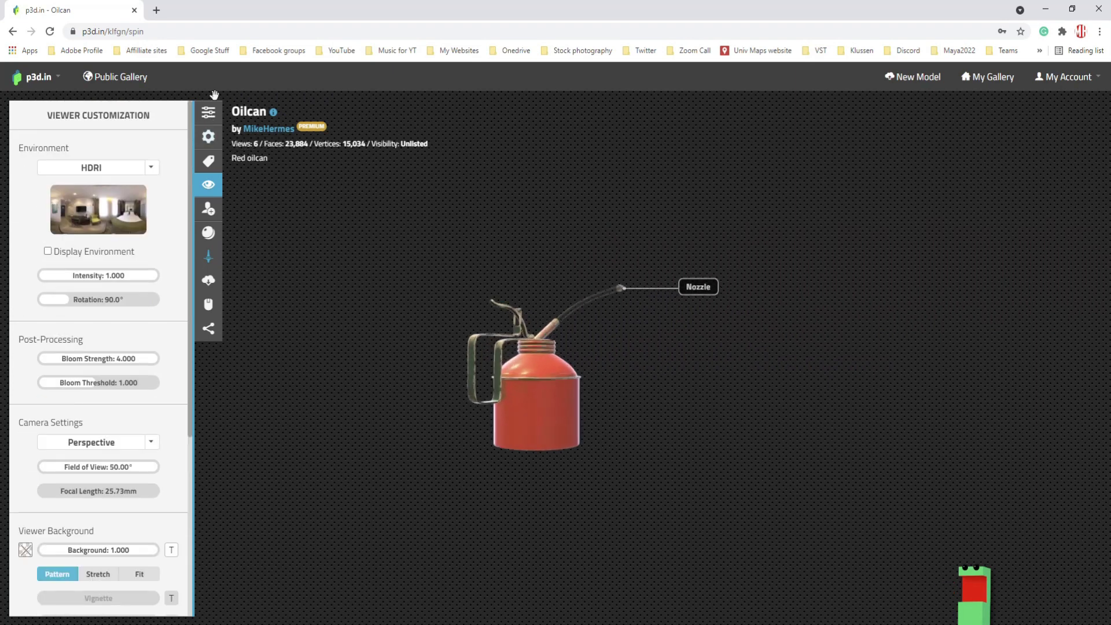
left_click(209, 113)
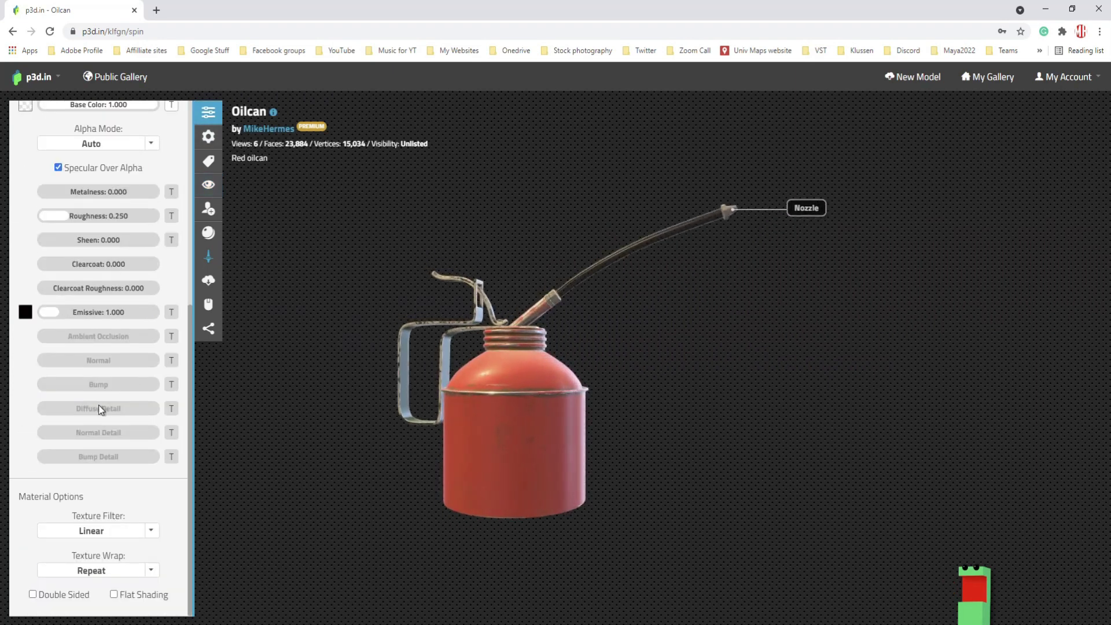
- Log out through My Account and go to the sign-up page
scroll(98, 405, "up", 6)
scroll(724, 275, "up", 5)
left_click(1068, 76)
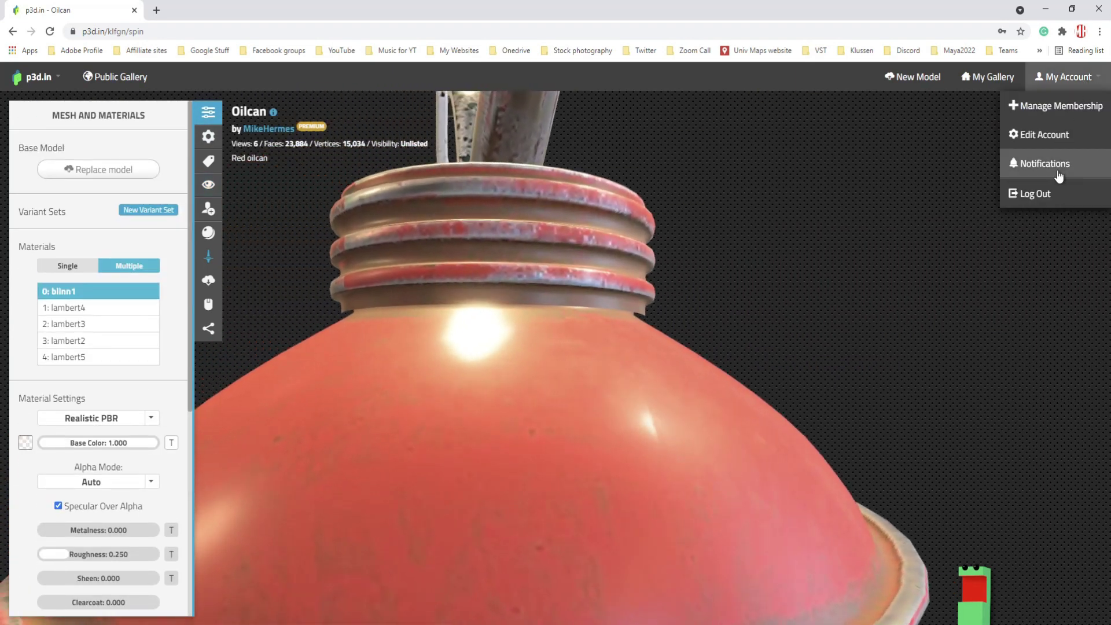
left_click(1035, 194)
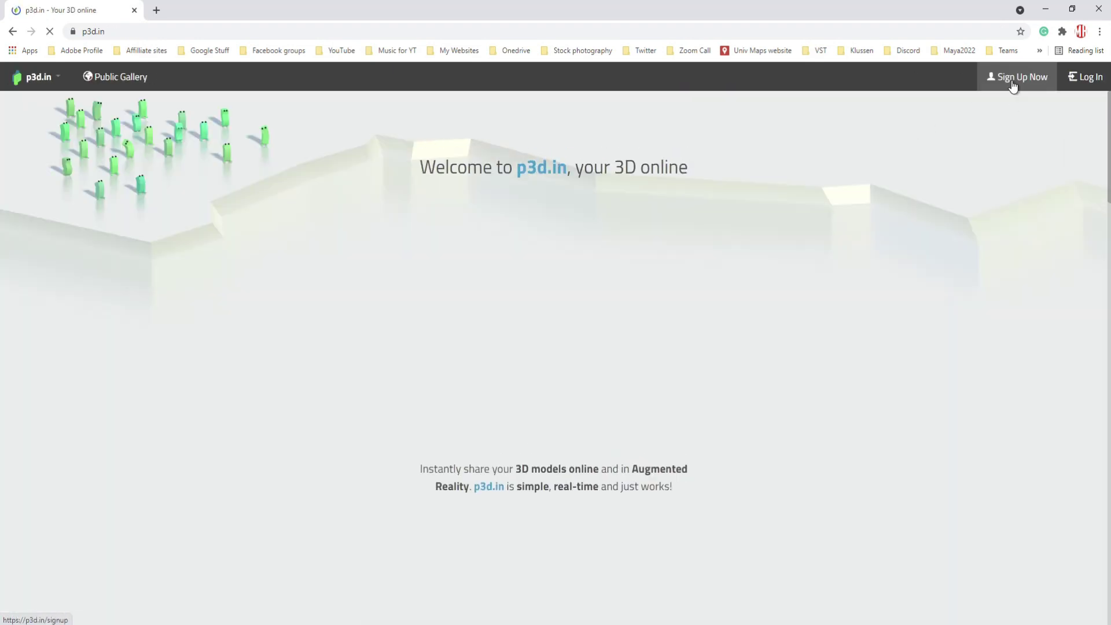
left_click(1019, 83)
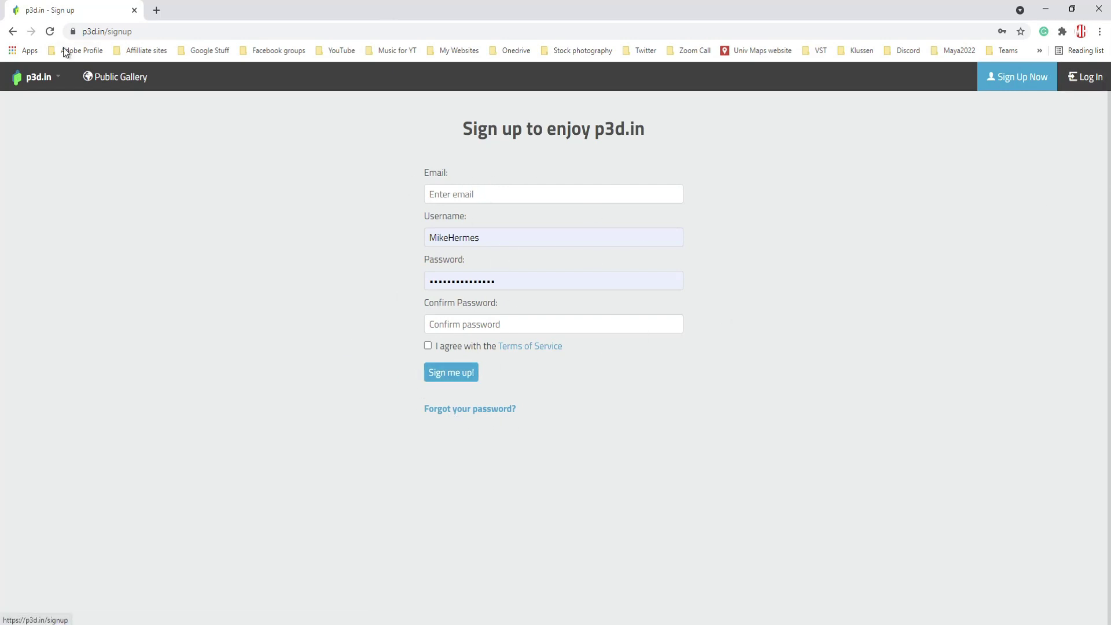
- Change the address to p3d.in/su and go to the p3d.in/subscribe pricing page
left_click(172, 35)
left_click(196, 35)
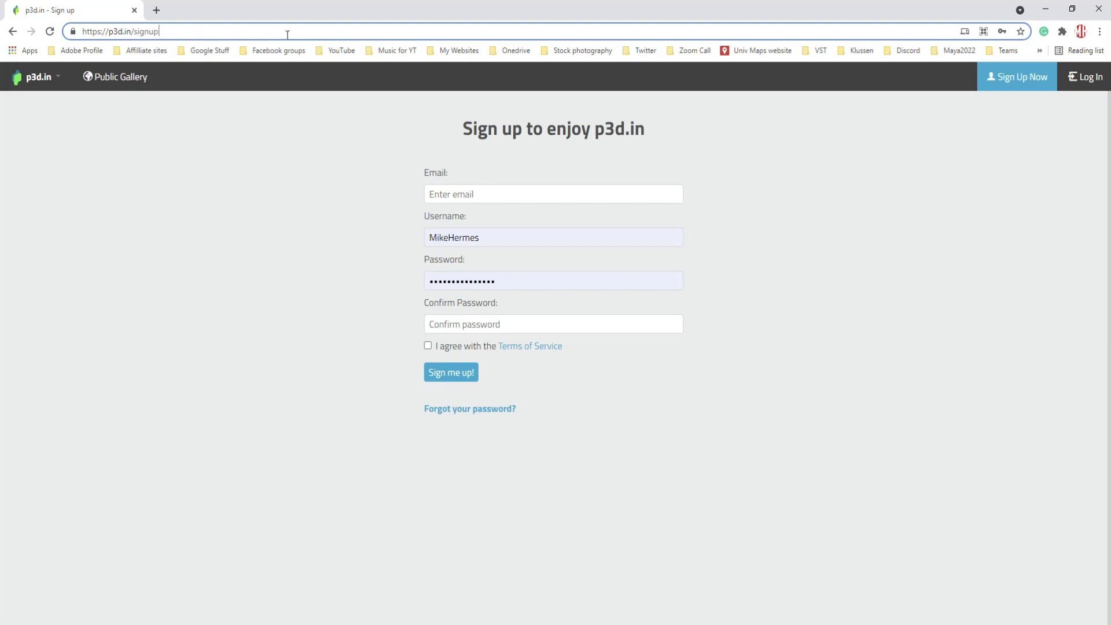
key("BackSpace")
key("BackSpace")
key("BackSpace")
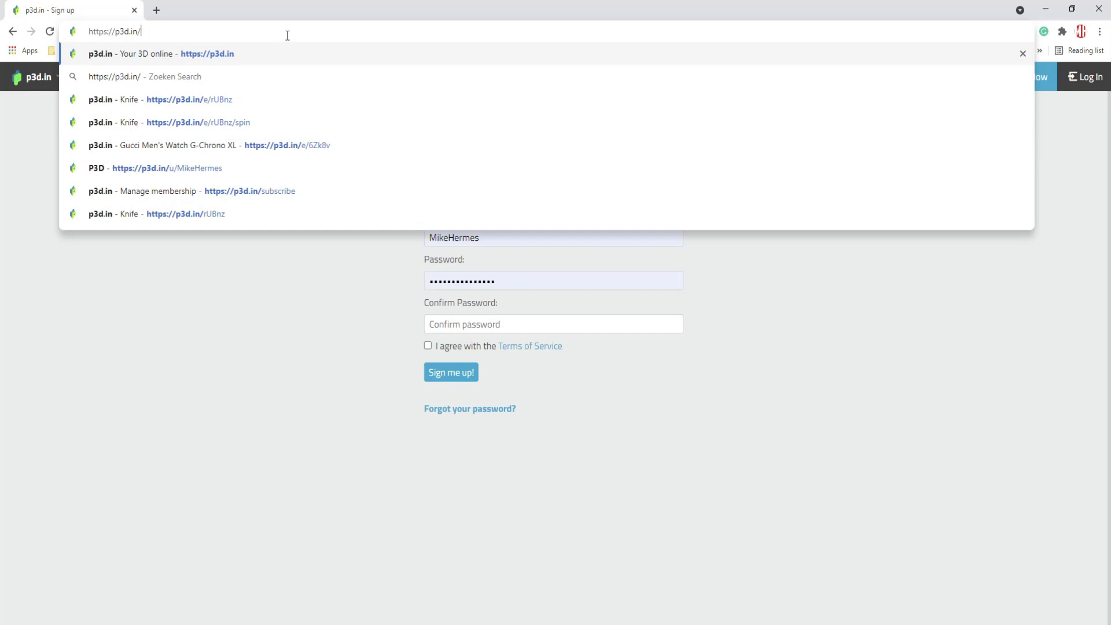
type("su")
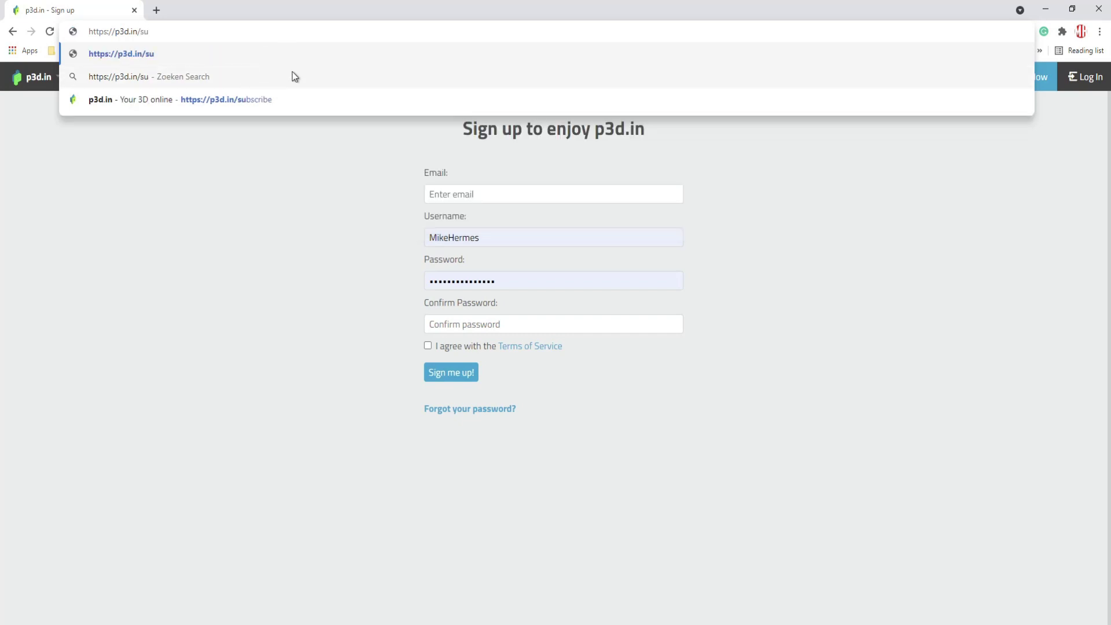
left_click(280, 100)
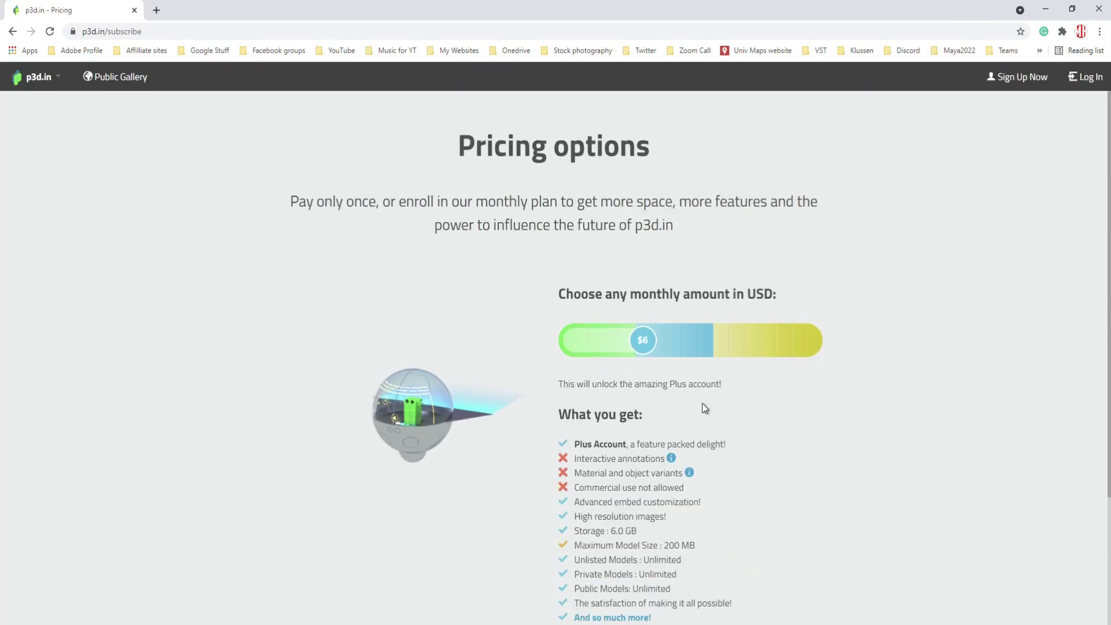
left_click_drag(646, 346, 530, 361)
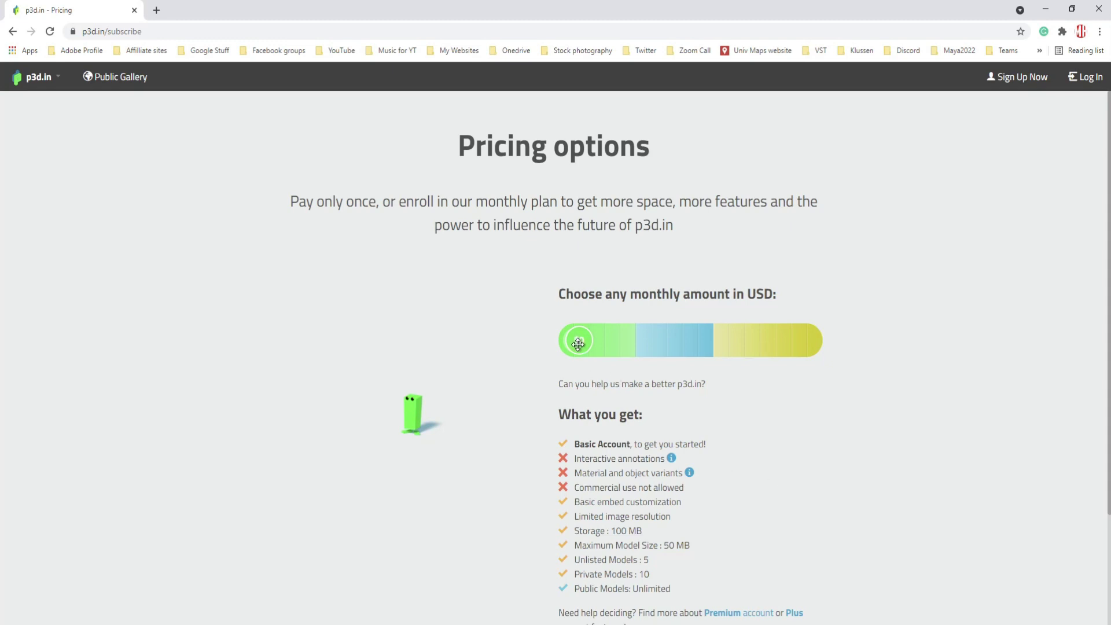
left_click_drag(588, 345, 568, 349)
left_click_drag(572, 343, 589, 344)
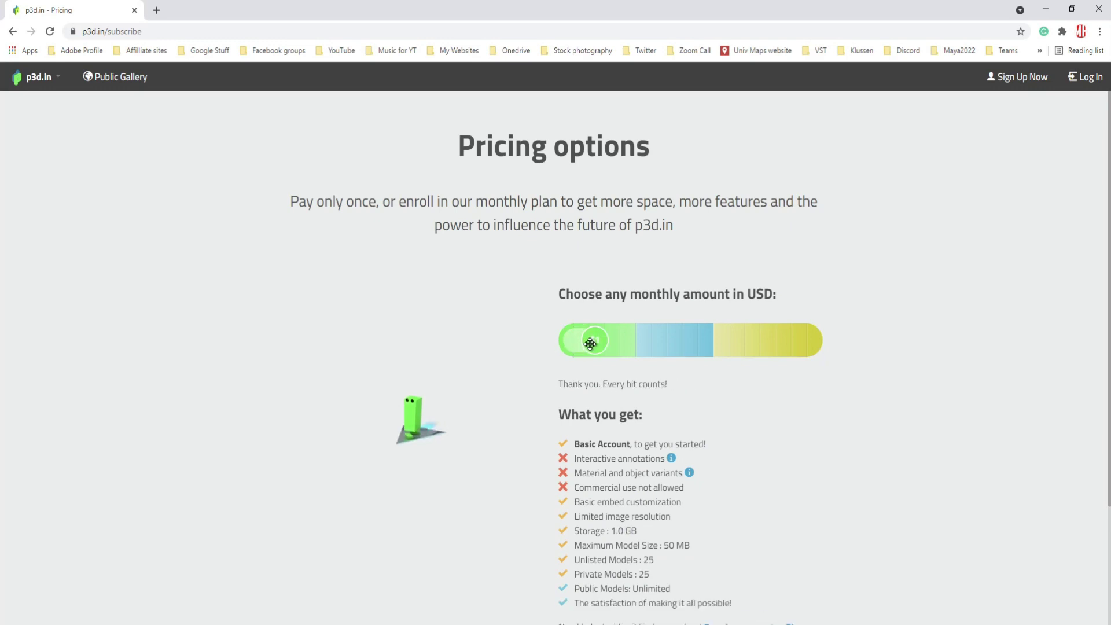
left_click_drag(591, 344, 572, 347)
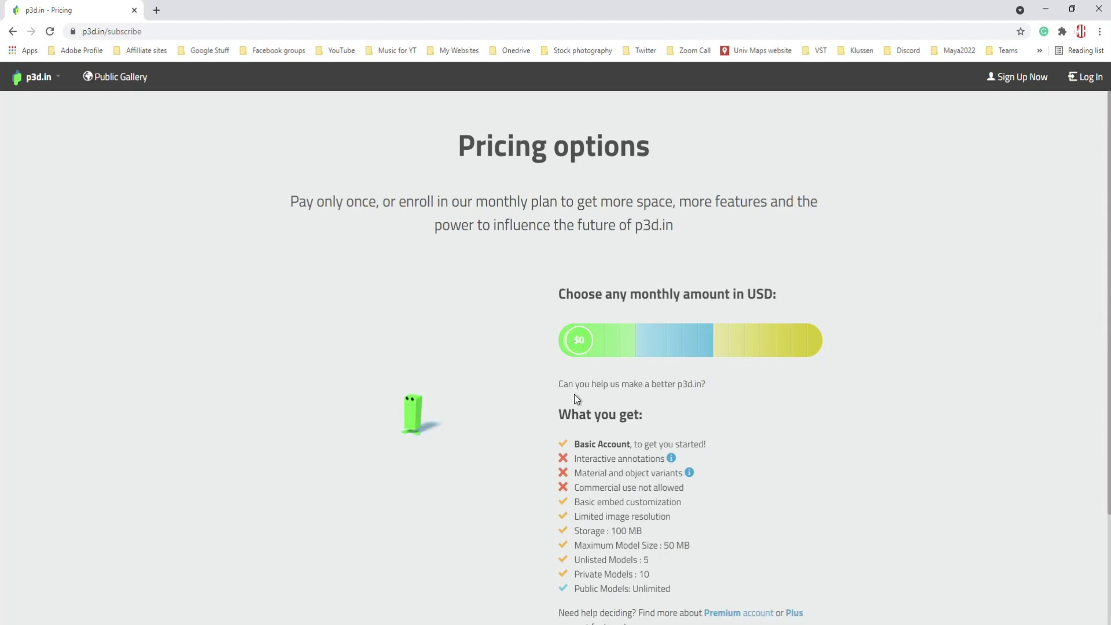
left_click_drag(575, 345, 590, 346)
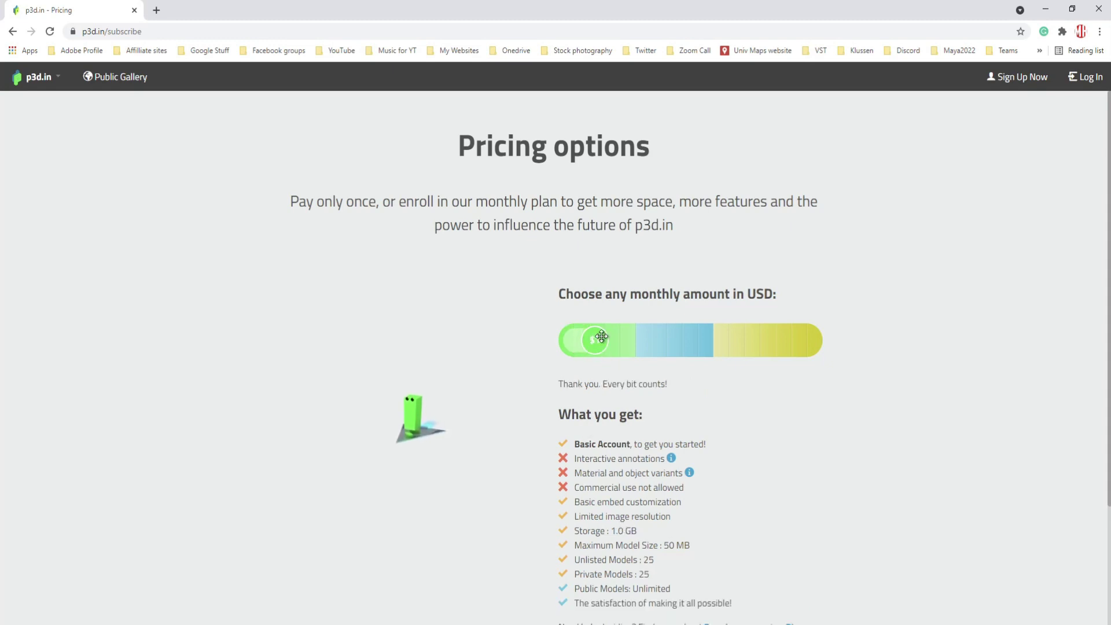
left_click_drag(597, 342, 624, 343)
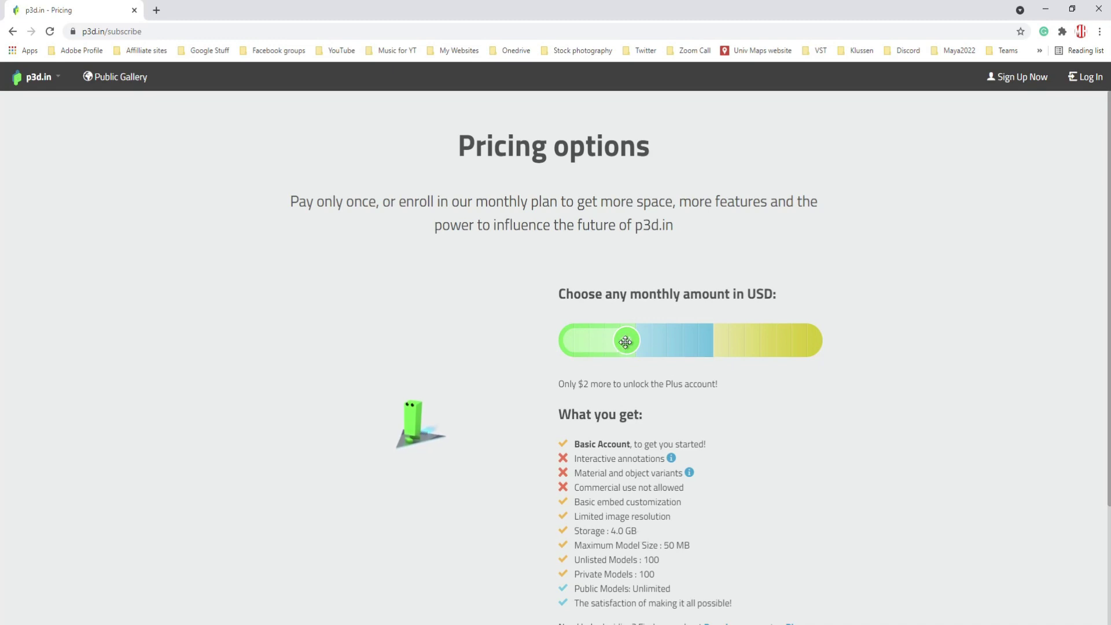
left_click_drag(626, 342, 642, 342)
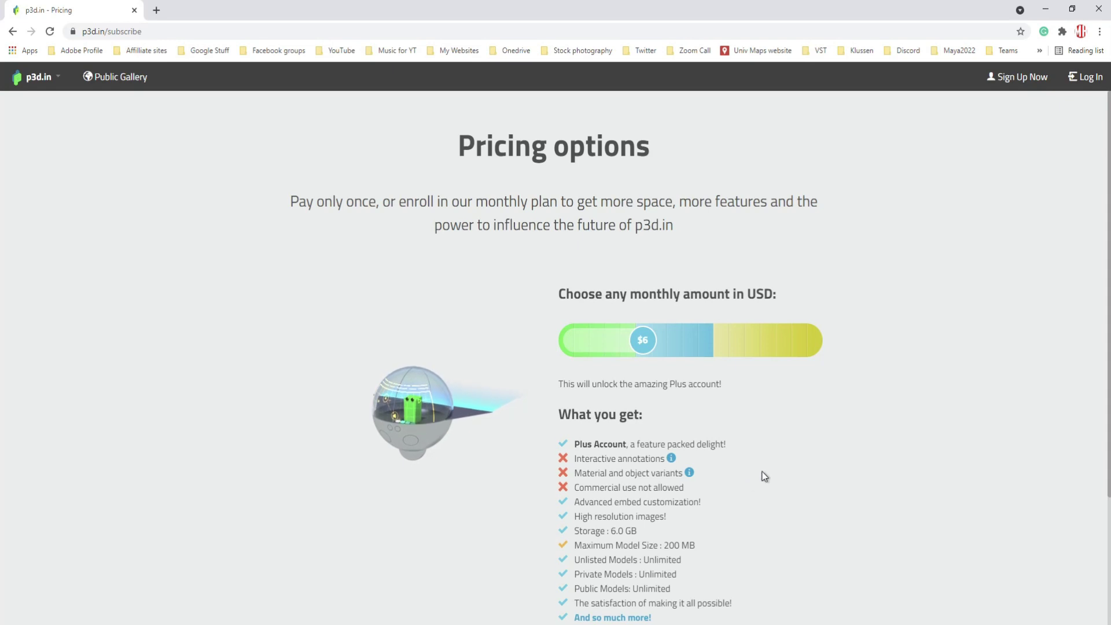
- Slide the monthly amount up, then down to the free Basic plan, and log back in
scroll(745, 449, "down", 3)
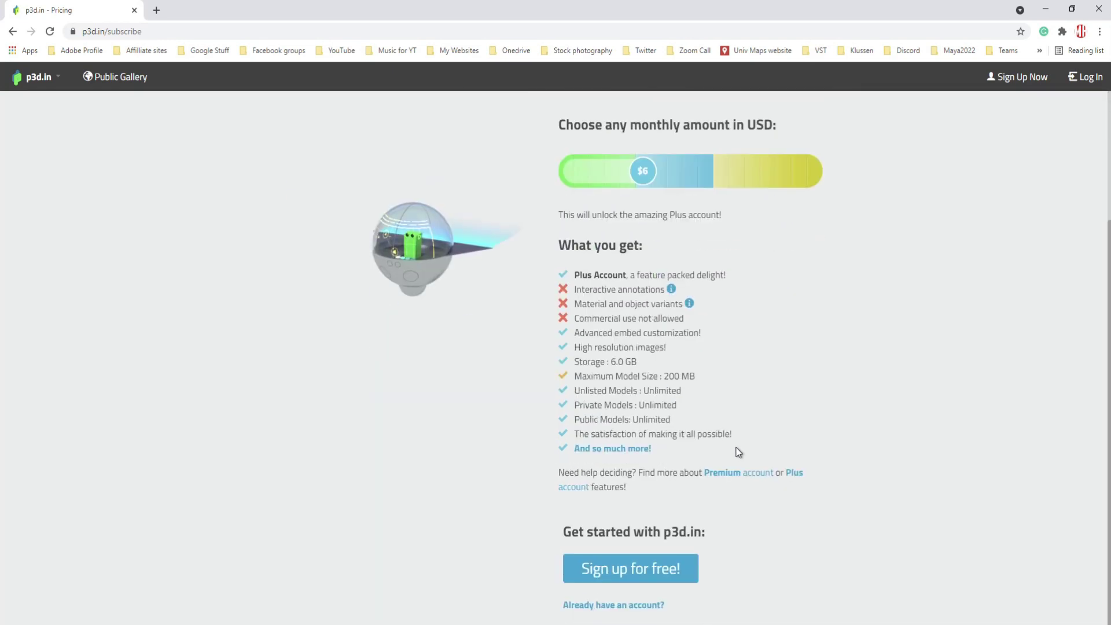
scroll(778, 461, "up", 3)
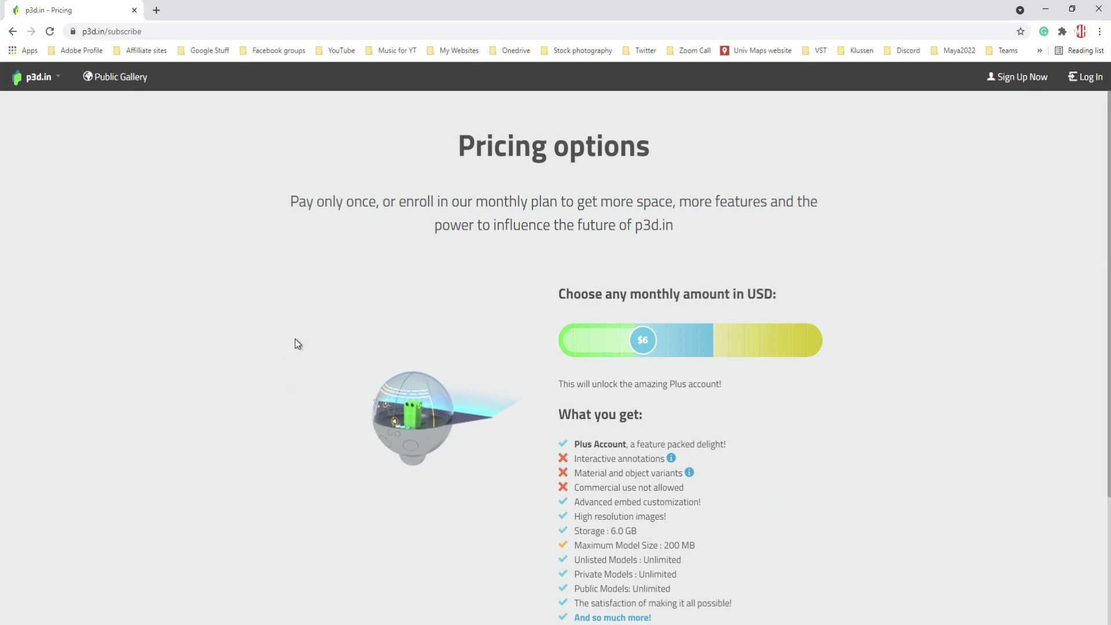
left_click_drag(643, 343, 722, 347)
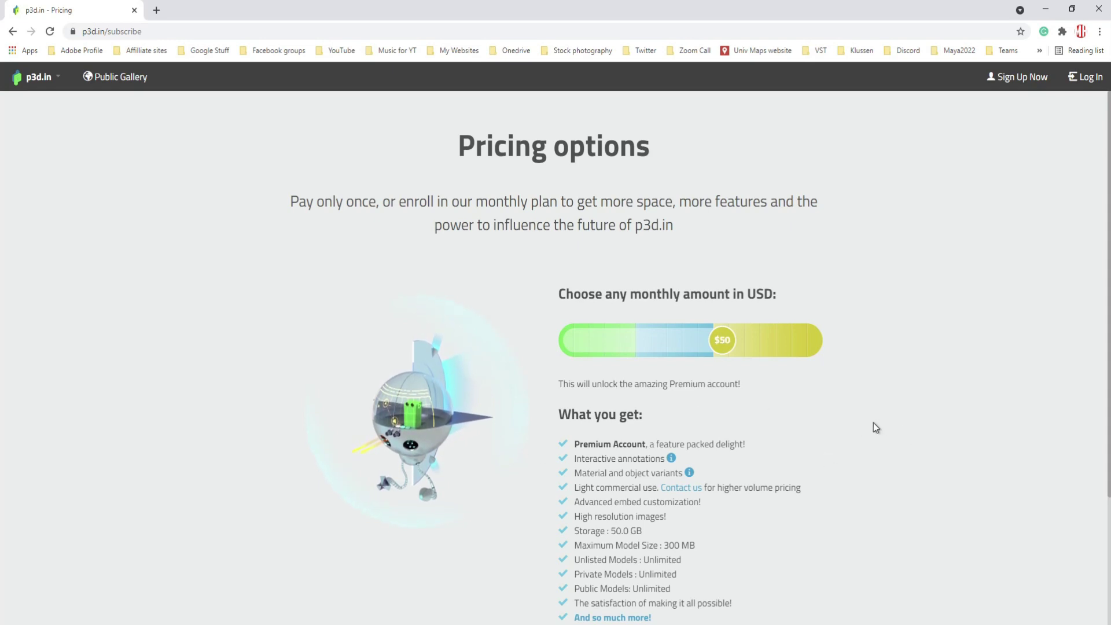
scroll(872, 421, "down", 2)
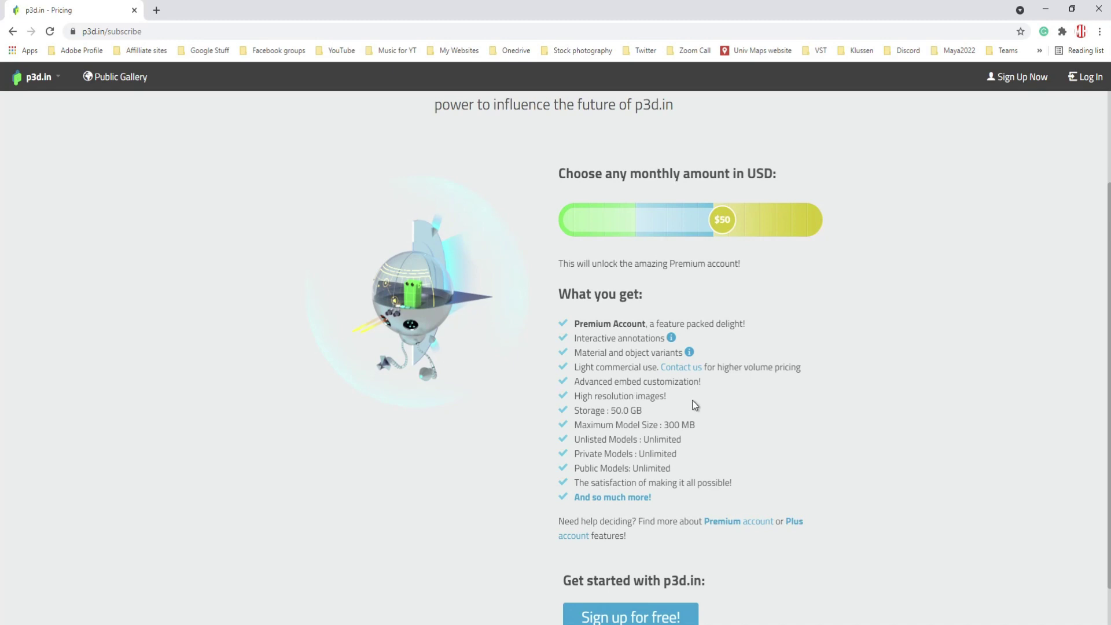
left_click_drag(722, 219, 533, 228)
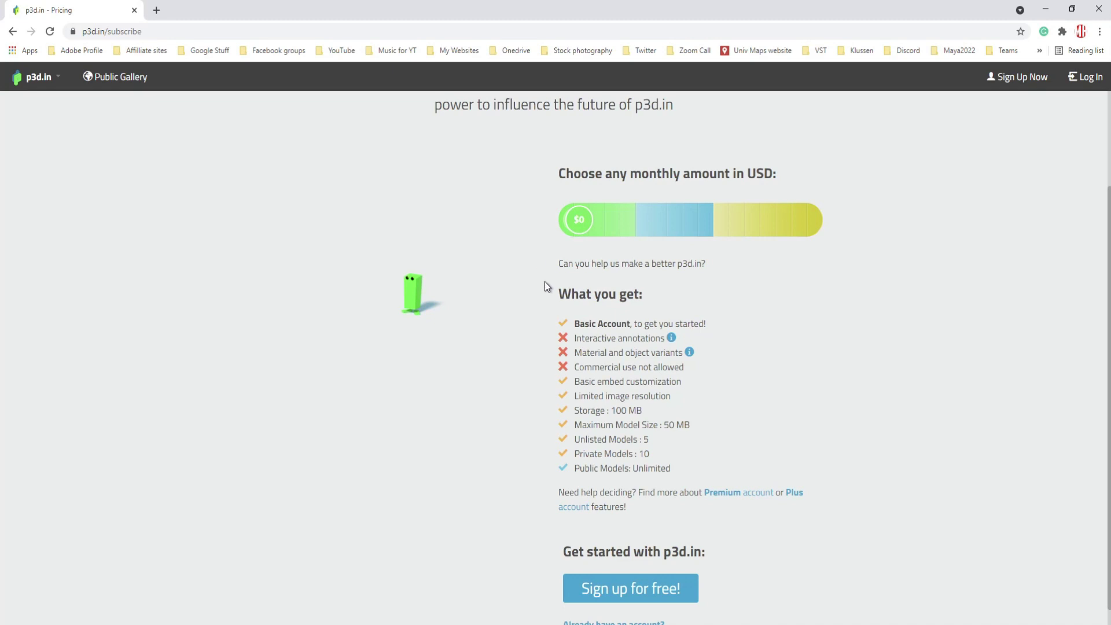
left_click(1091, 84)
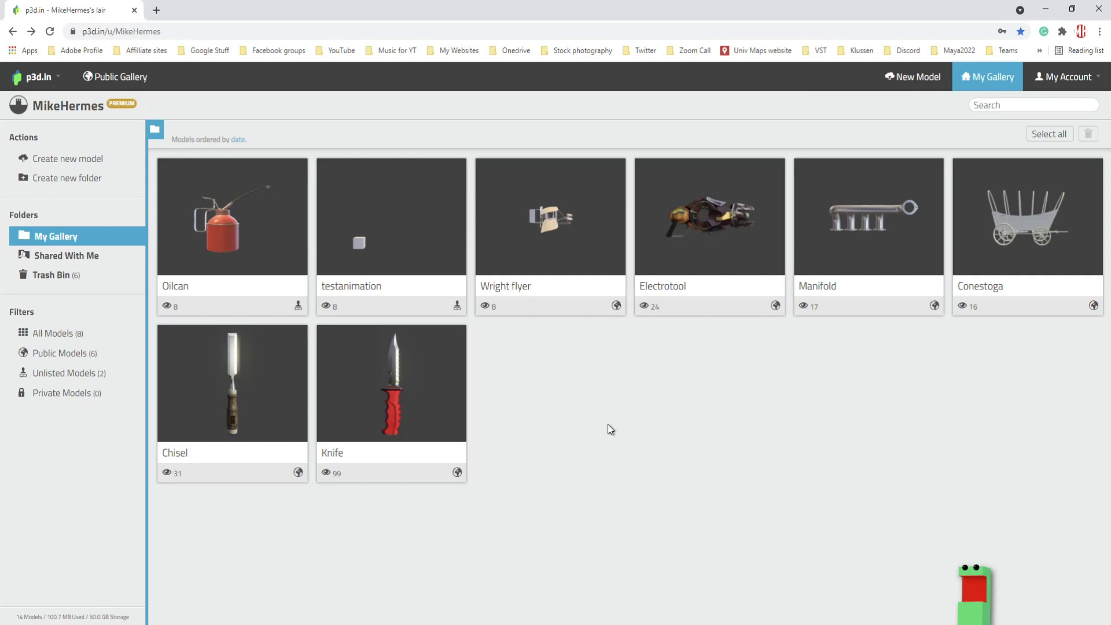
- Open the testanimation model from its My Gallery thumbnail
mouse_move(403, 396)
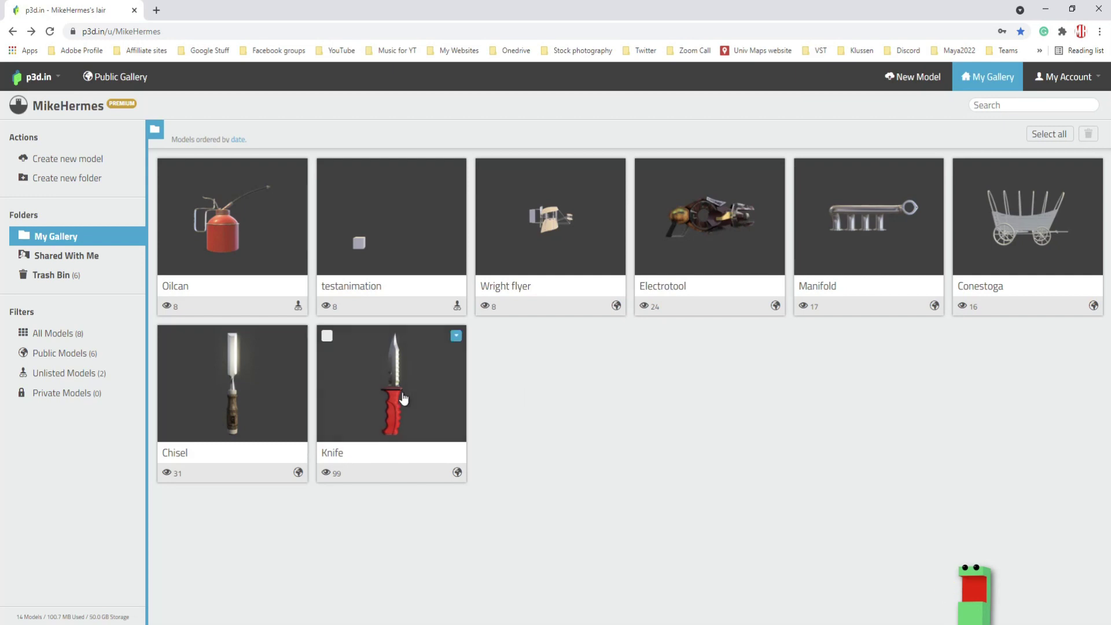
left_click(399, 225)
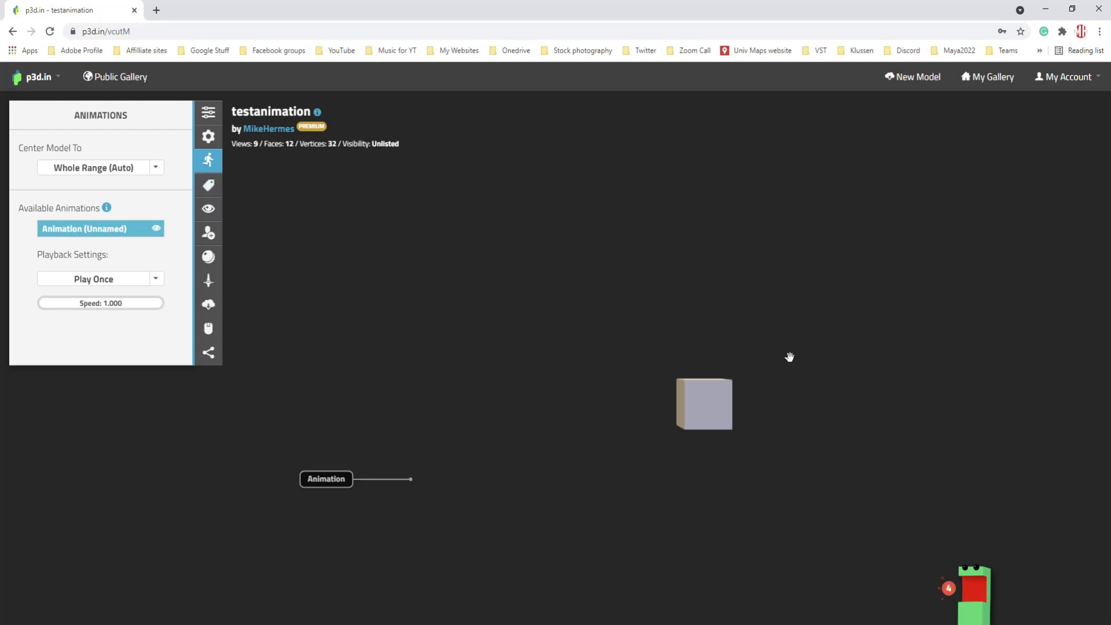
- Delete the '0: Animation' hotspot and save the change
left_click(207, 190)
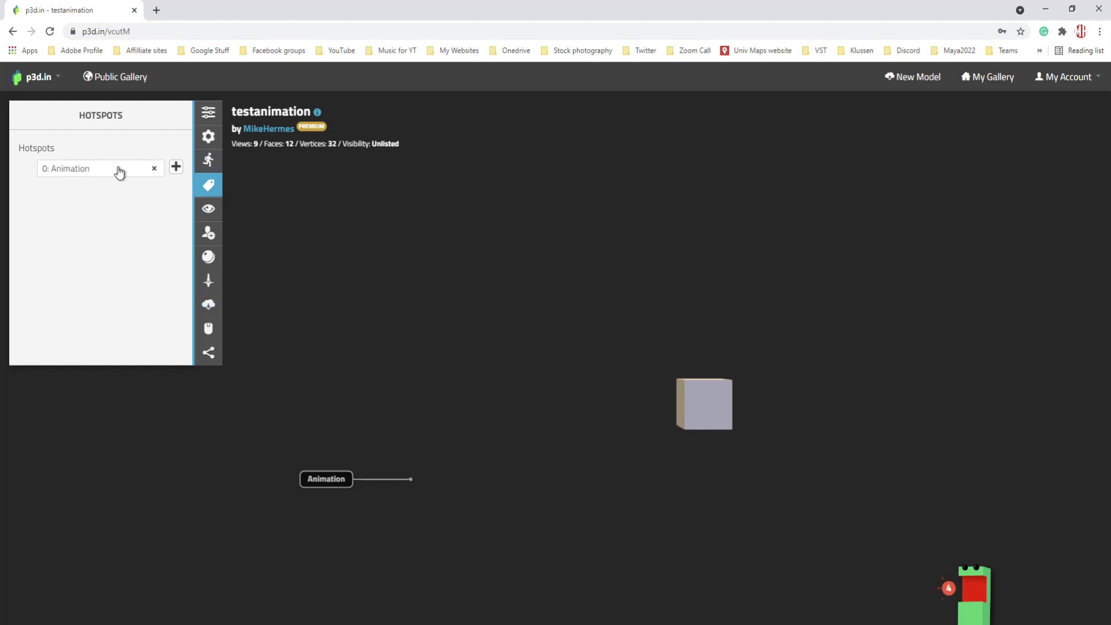
left_click(141, 173)
left_click(153, 169)
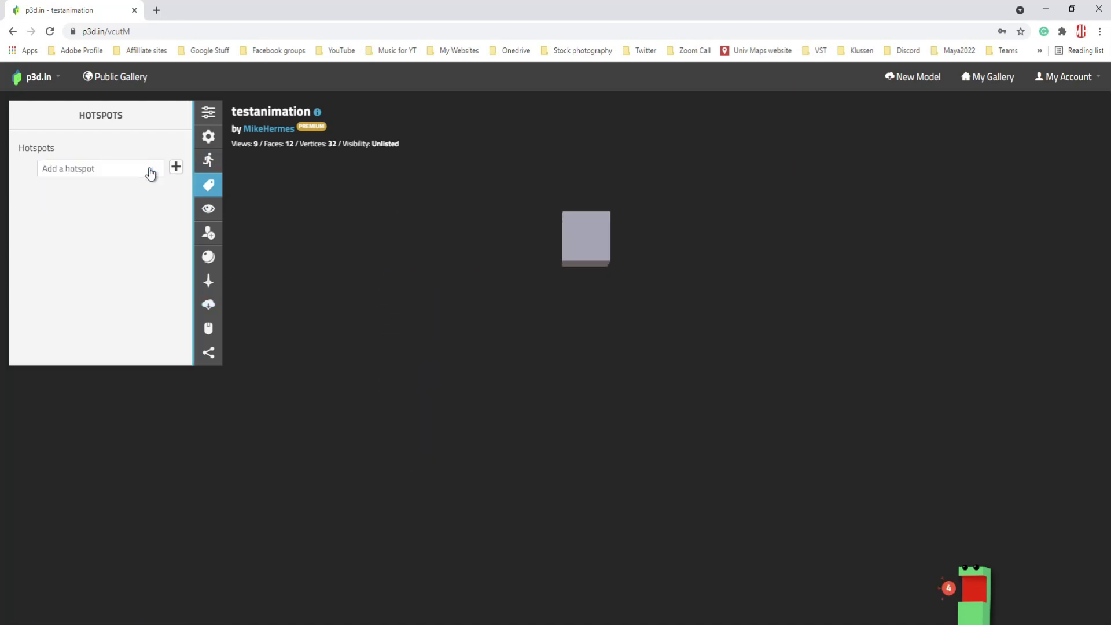
left_click(116, 349)
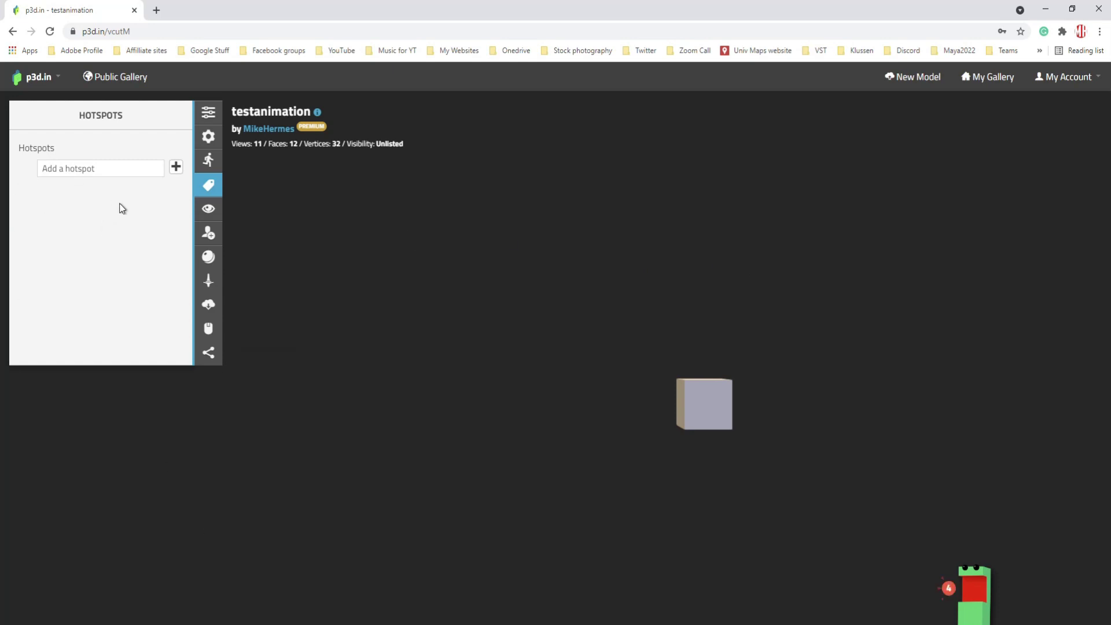
- In Animations, keep Center Model To on the whole range and playback set to Play Once
left_click(209, 163)
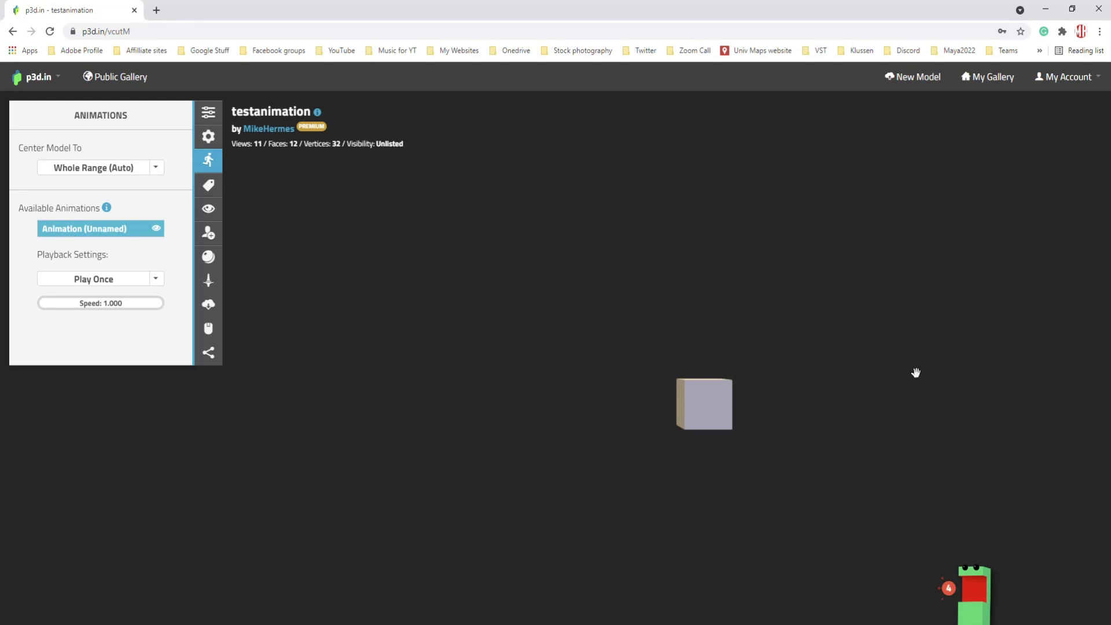
left_click(155, 171)
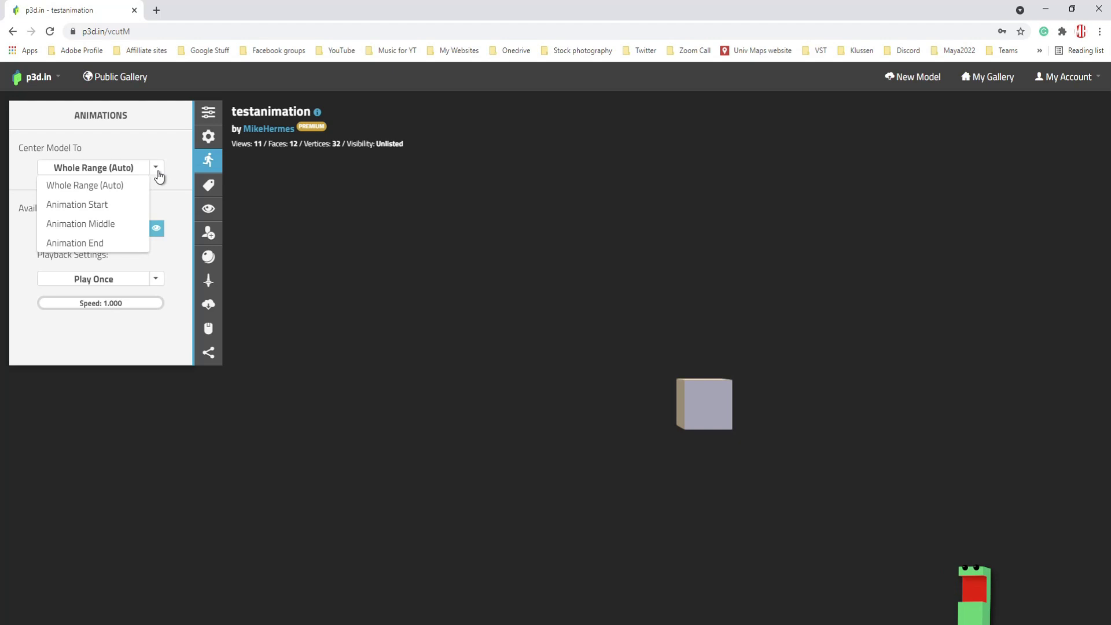
left_click(114, 187)
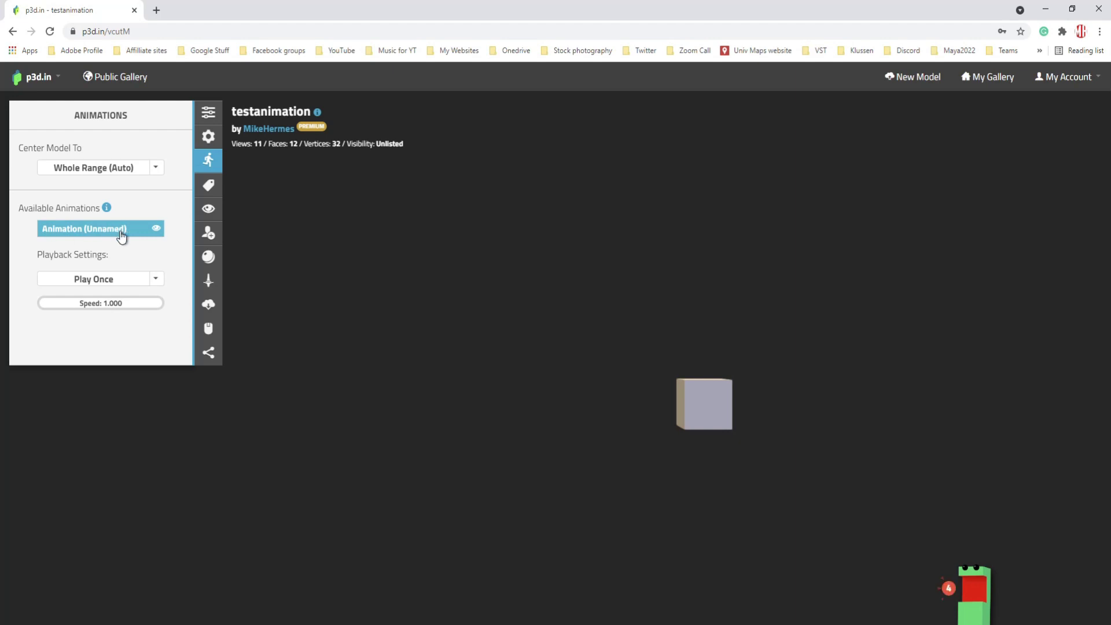
left_click(155, 230)
left_click(155, 232)
left_click(155, 280)
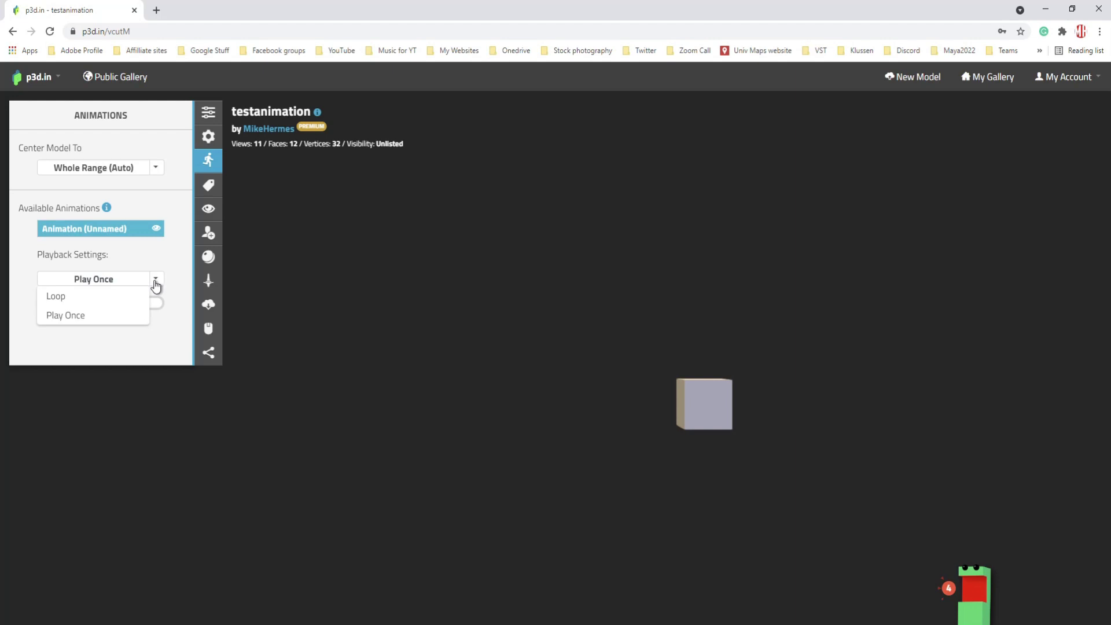
left_click(87, 317)
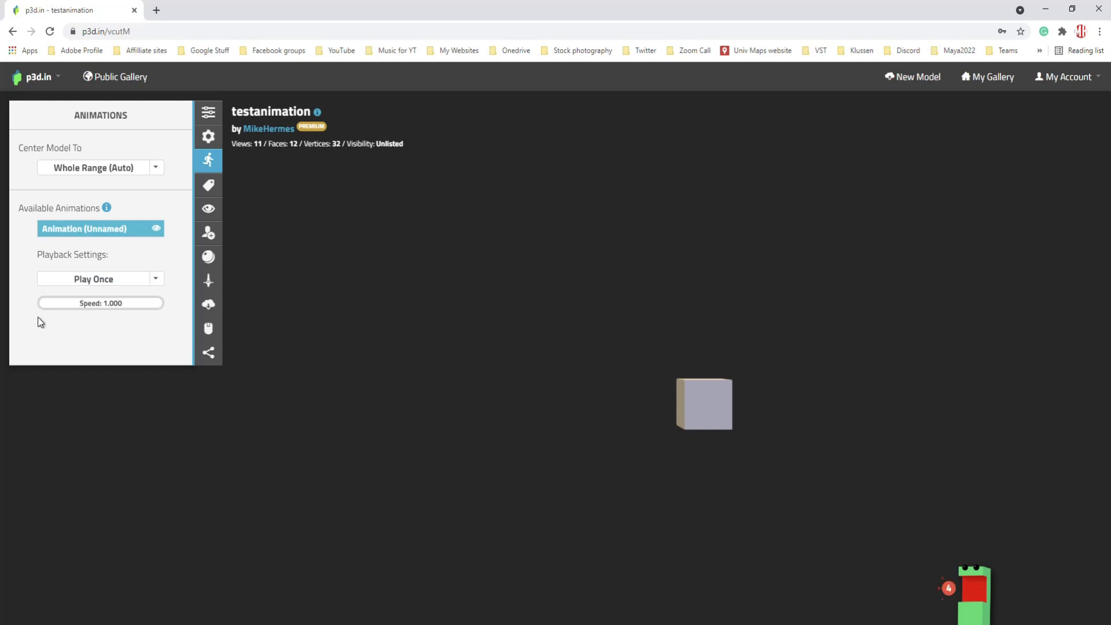
- Set the animation speed to 0.1 and save, then reset it to 1.000 and save
double_click(137, 308)
type("0.1")
key("Return")
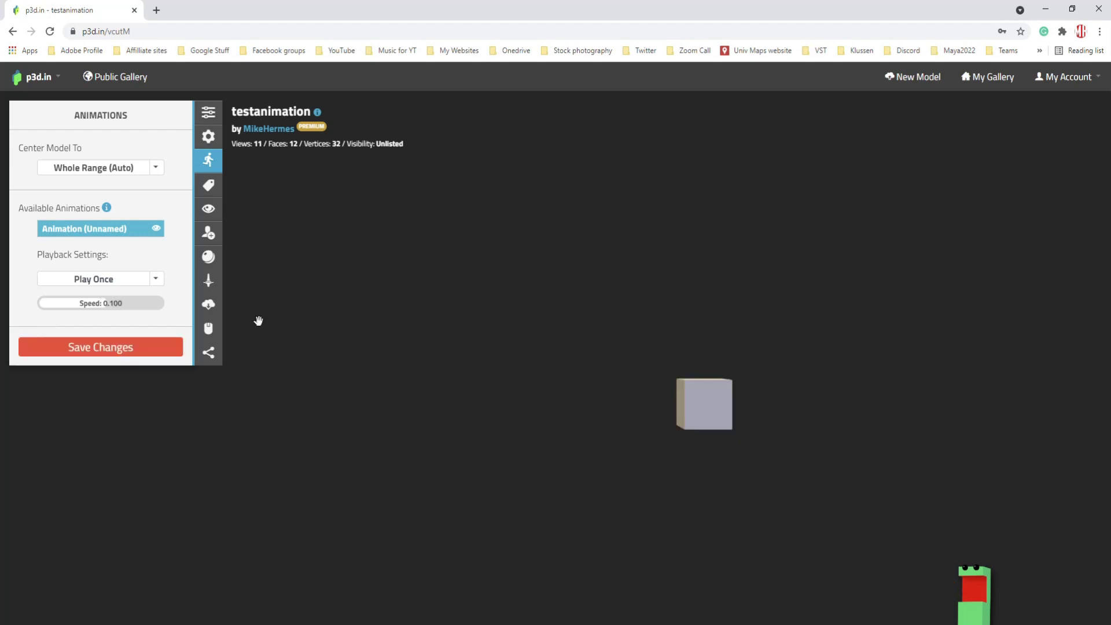
left_click(133, 347)
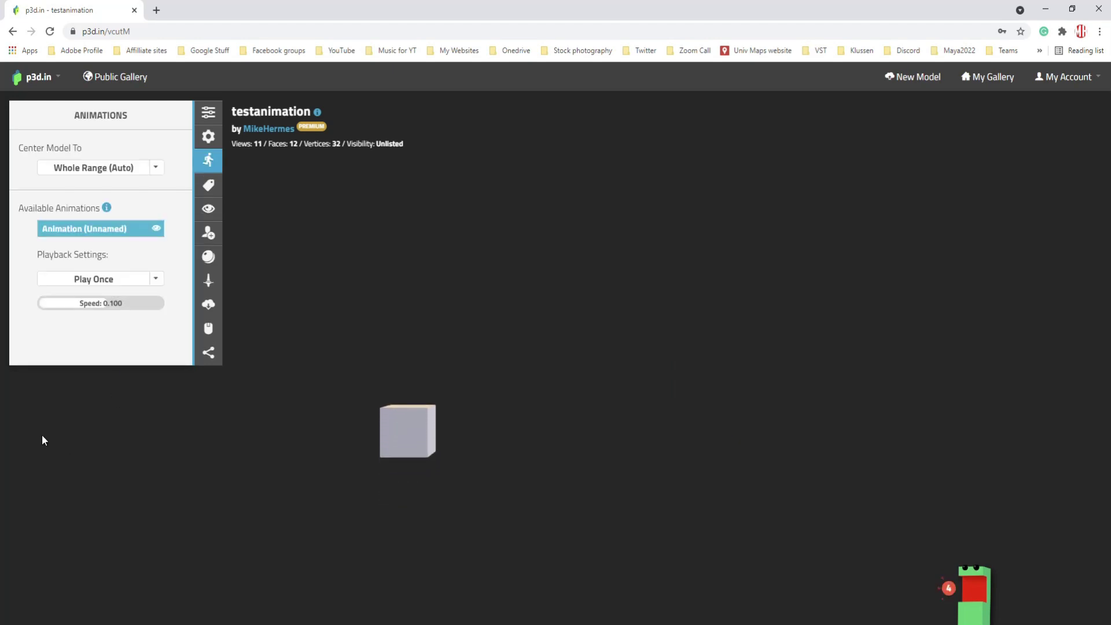
left_click(116, 304)
key("BackSpace")
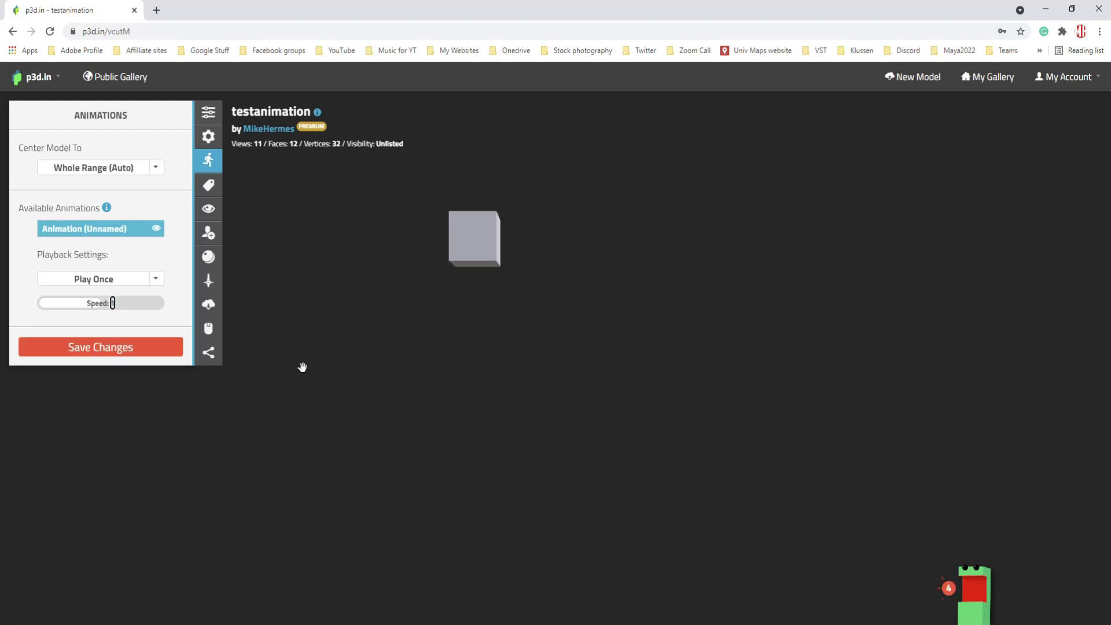
left_click(137, 346)
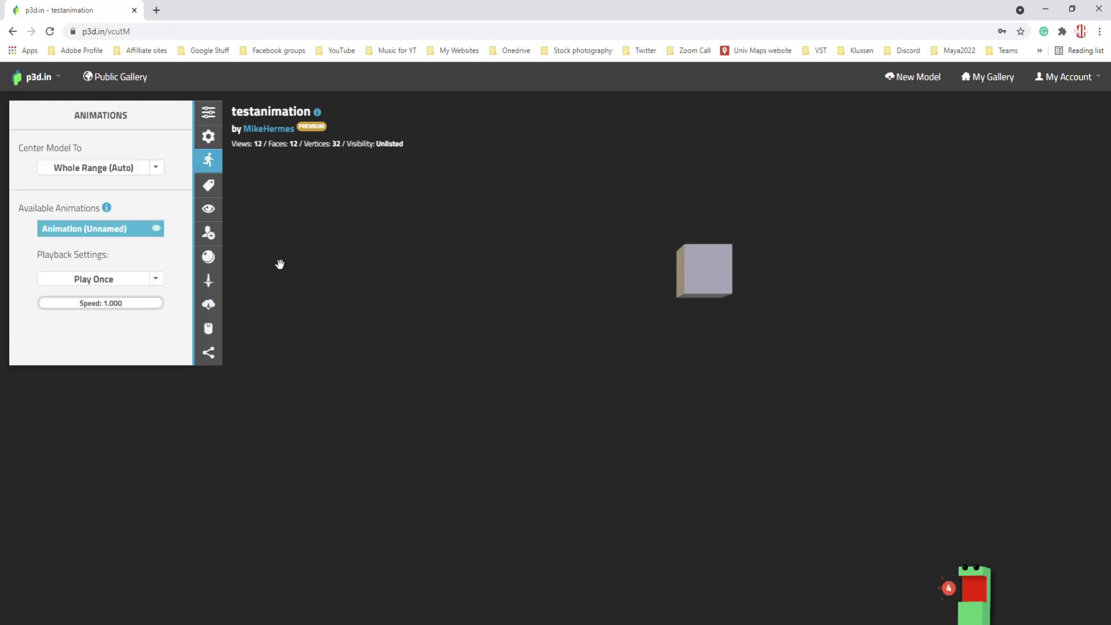
left_click(210, 187)
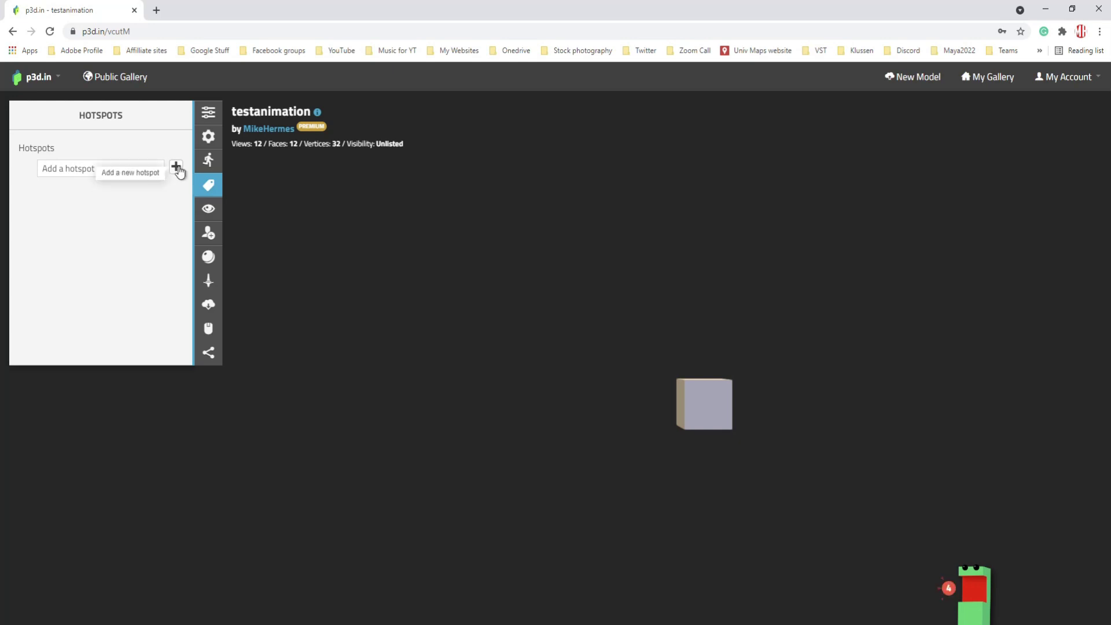
- Add a new hotspot and rename it 'Animation control'
left_click(176, 167)
left_click(108, 199)
key("shift+Left")
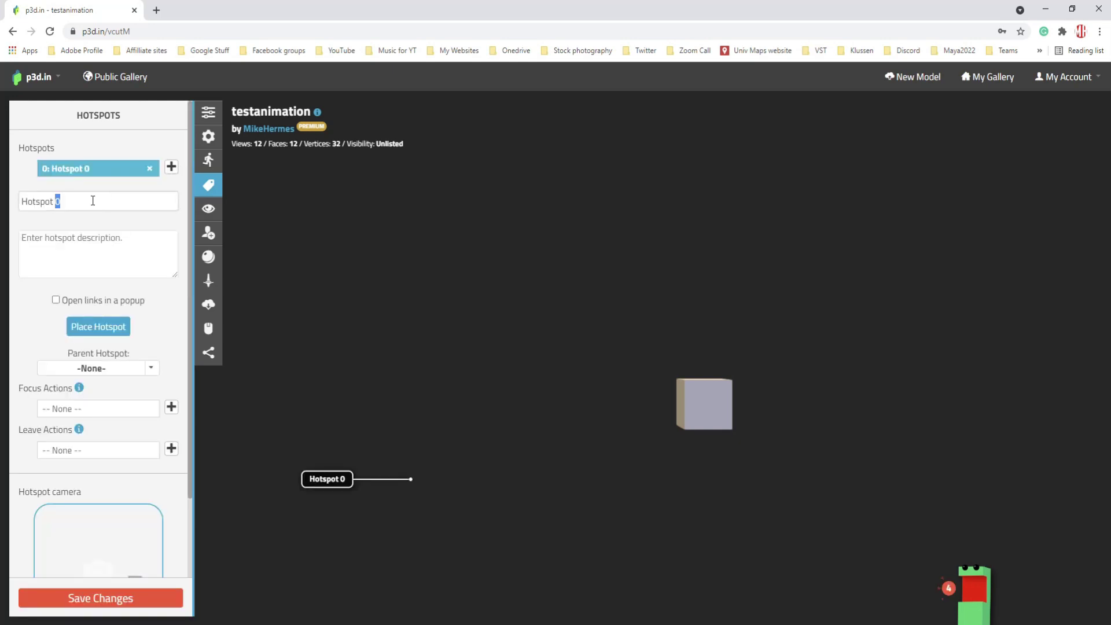
key("ctrl+a")
type("An")
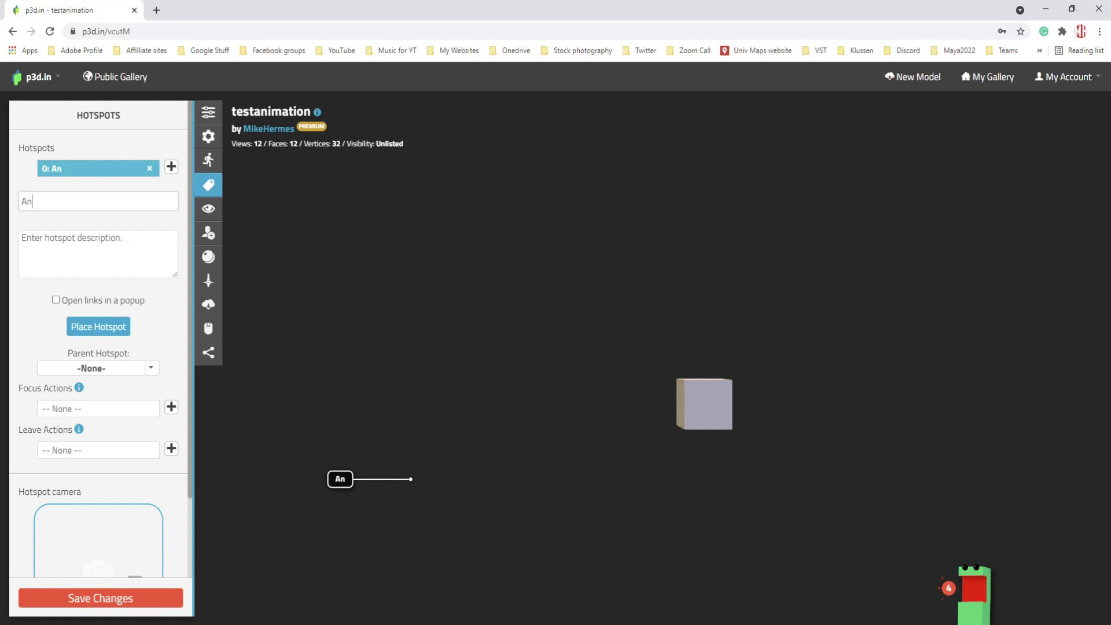
type("imation co")
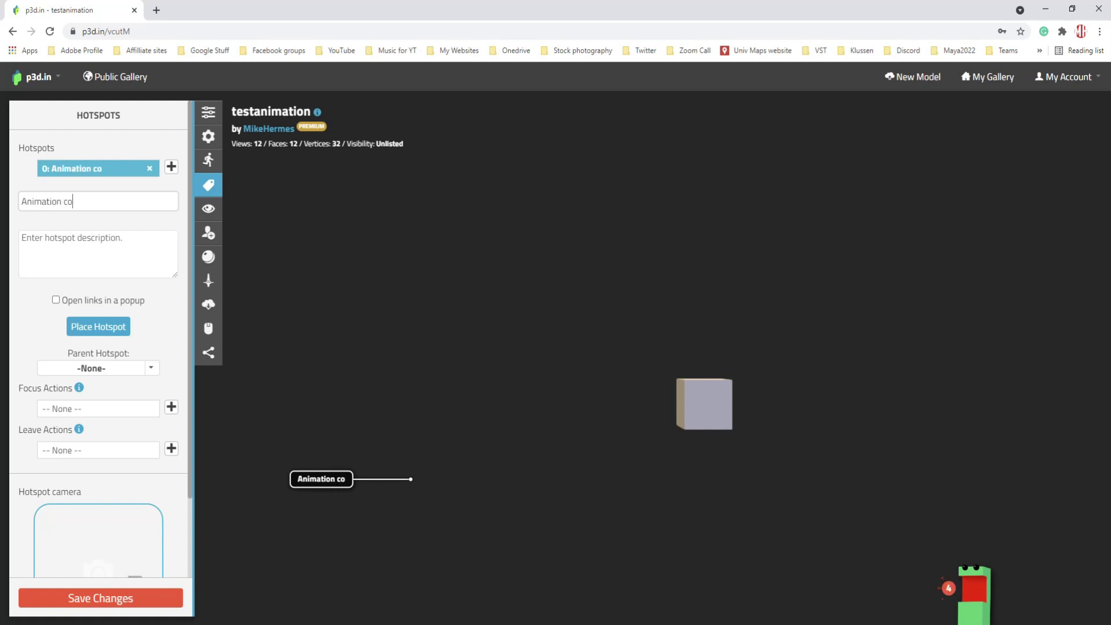
type("ntrol")
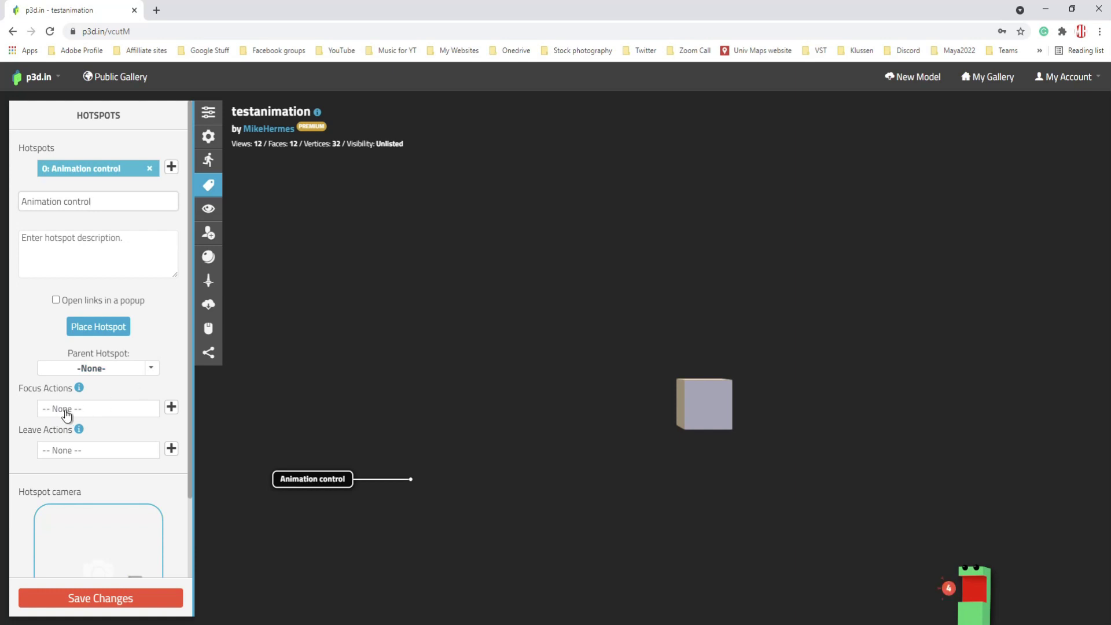
- Add Animation (Unnamed) as a focus action in Play Again If Finished mode at speed -1
left_click(171, 407)
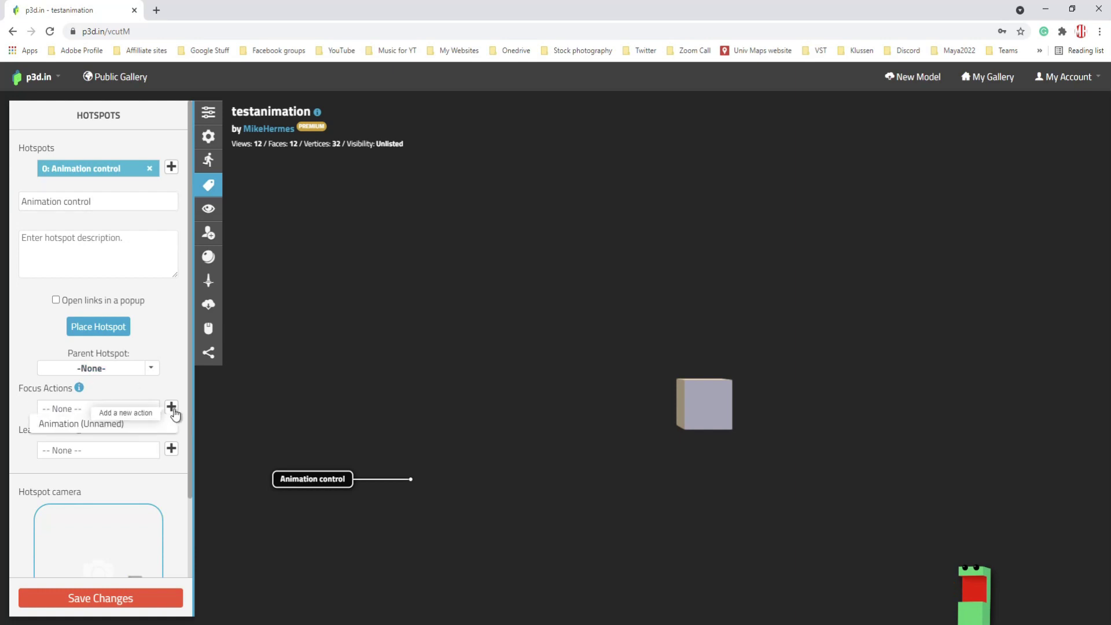
left_click(73, 424)
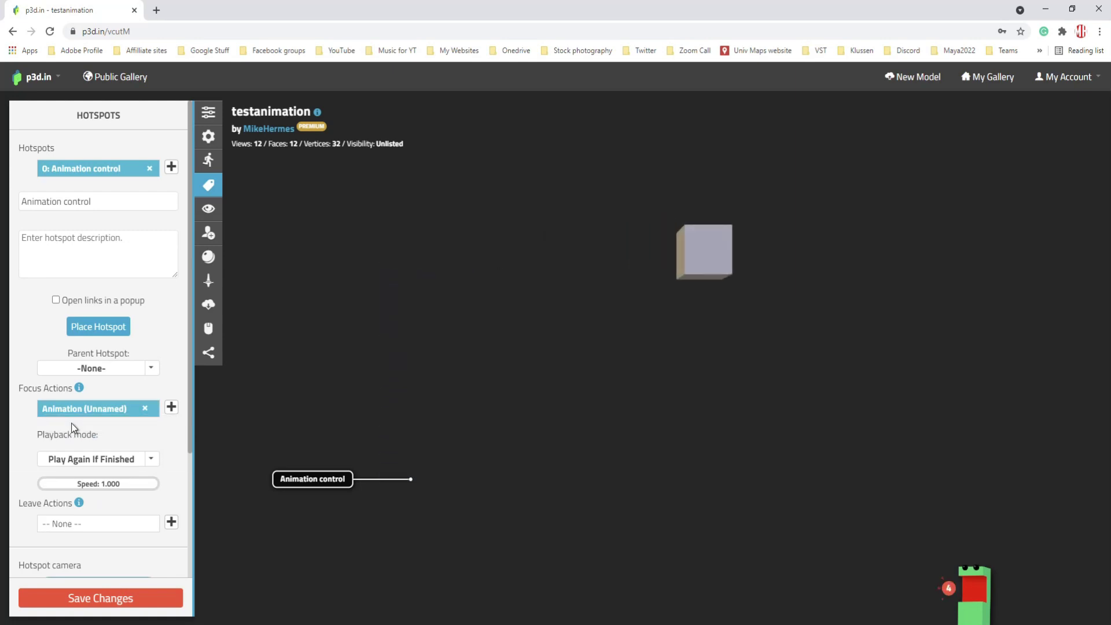
left_click(152, 462)
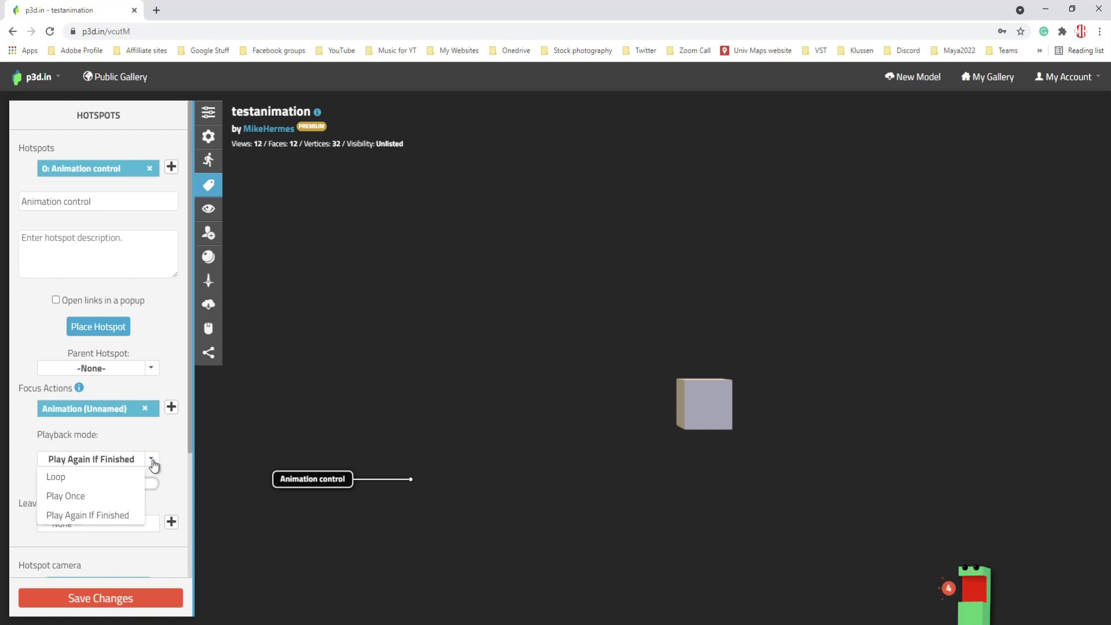
left_click(153, 461)
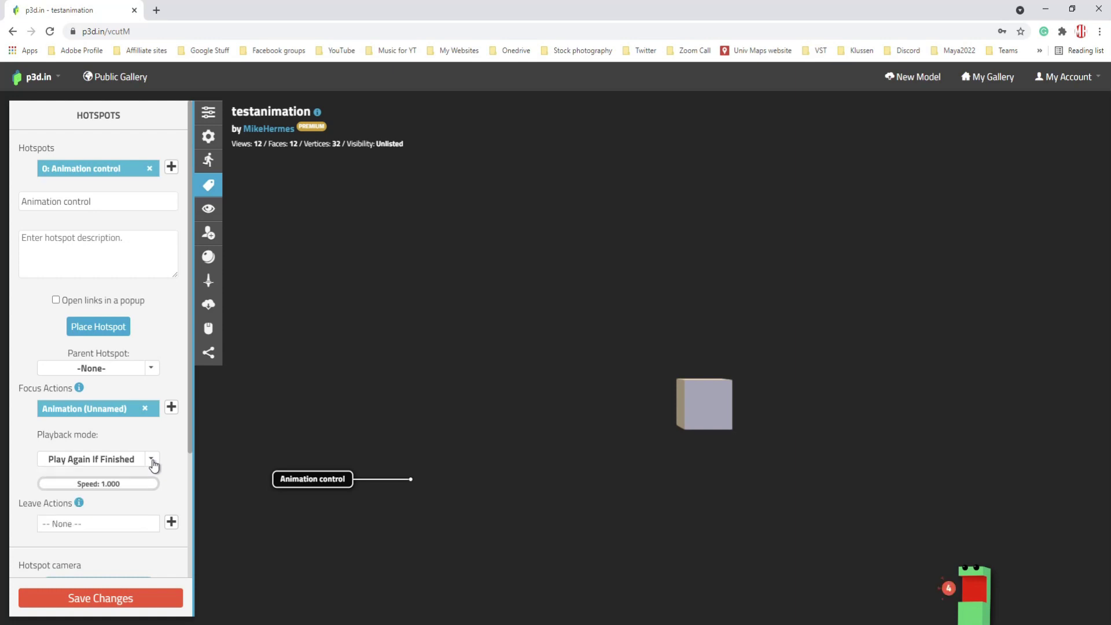
left_click(152, 462)
left_click(152, 462)
double_click(133, 491)
key("BackSpace")
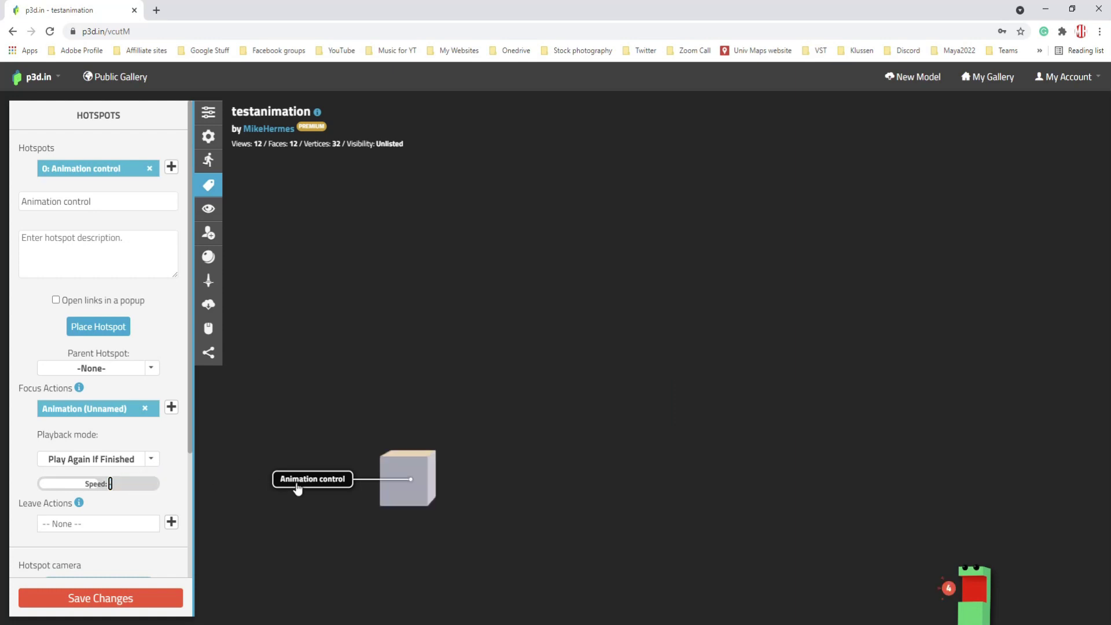
type("-1")
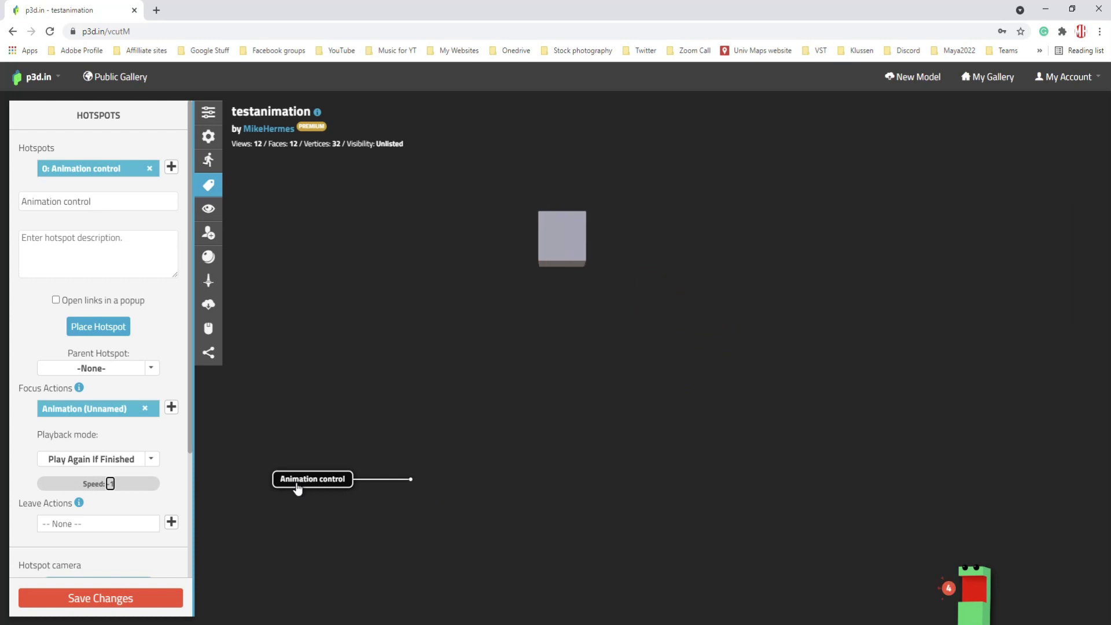
key("Return")
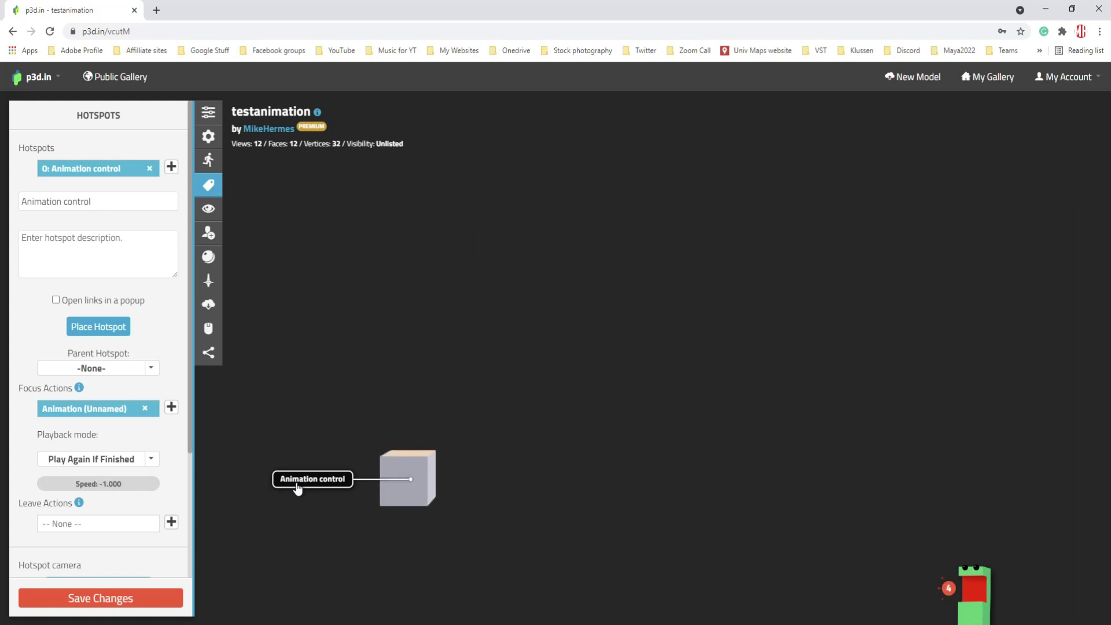
left_click(171, 524)
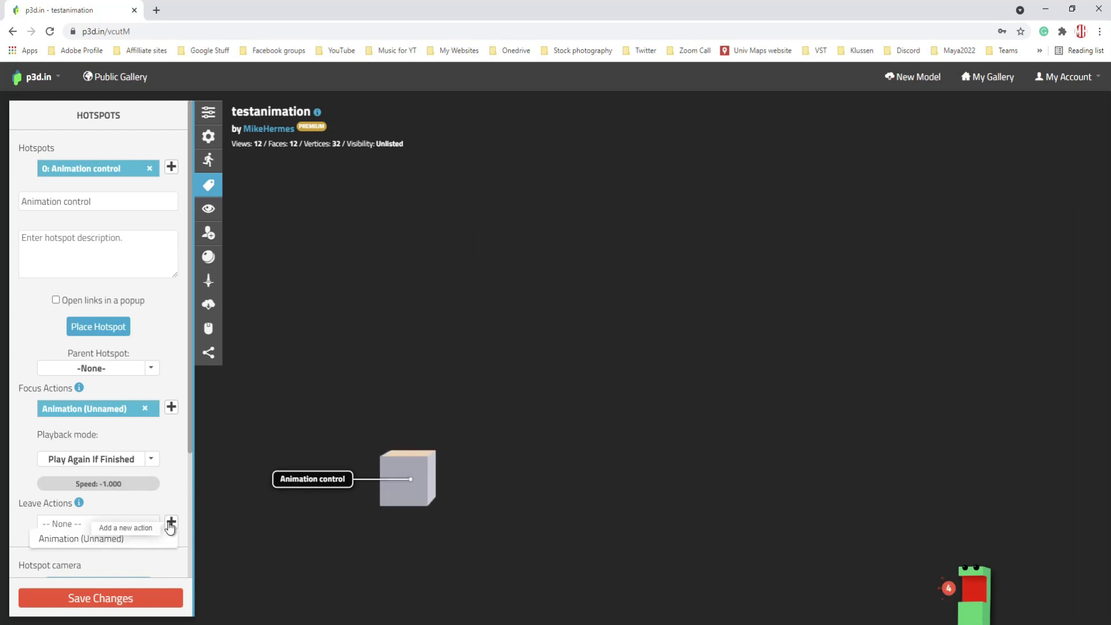
- Add the cube animation as the leave action and set the focus action to Play Once at speed 1
left_click(98, 541)
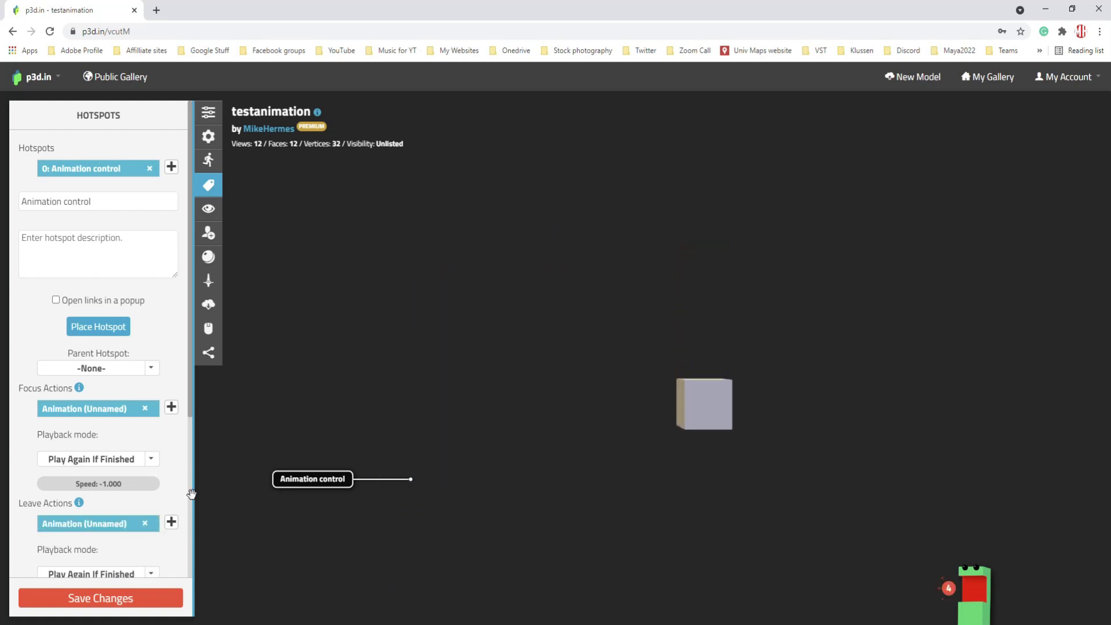
scroll(191, 494, "down", 2)
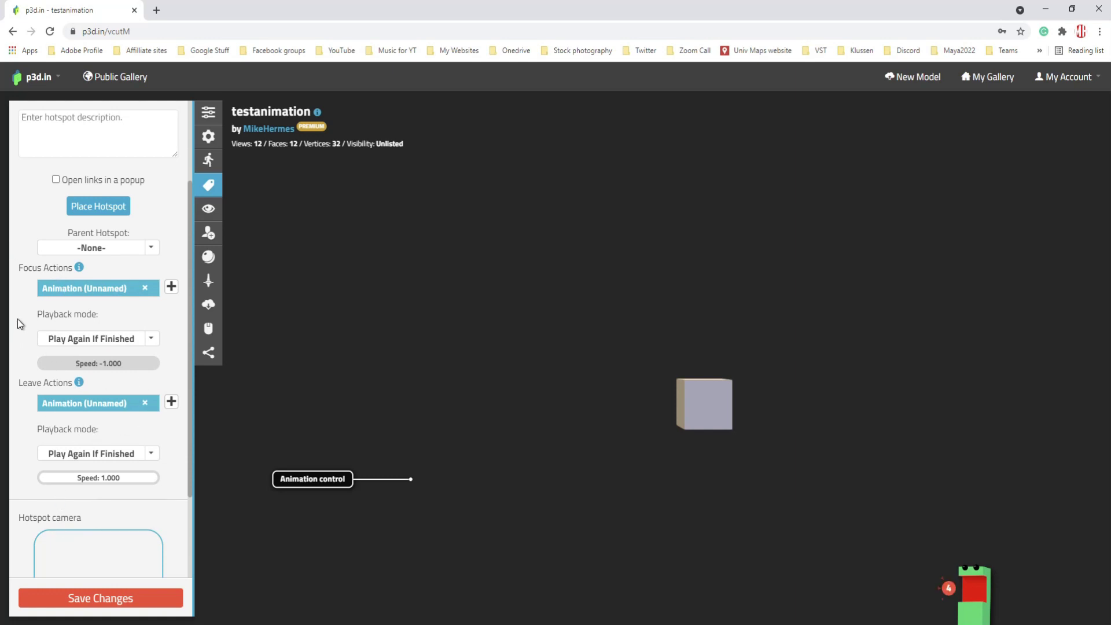
left_click(151, 340)
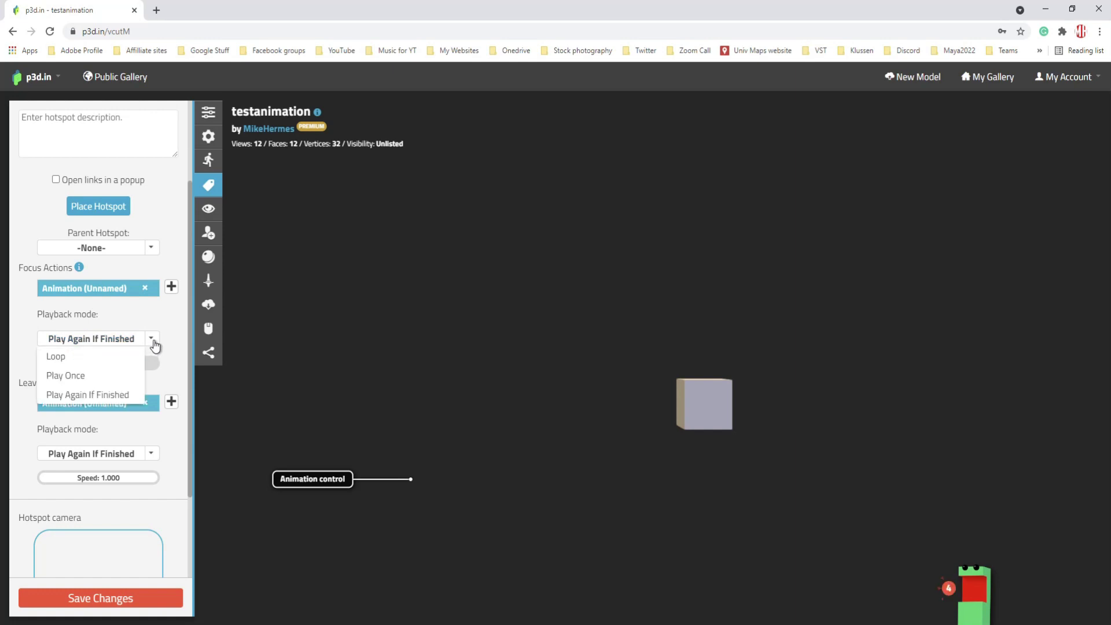
left_click(86, 375)
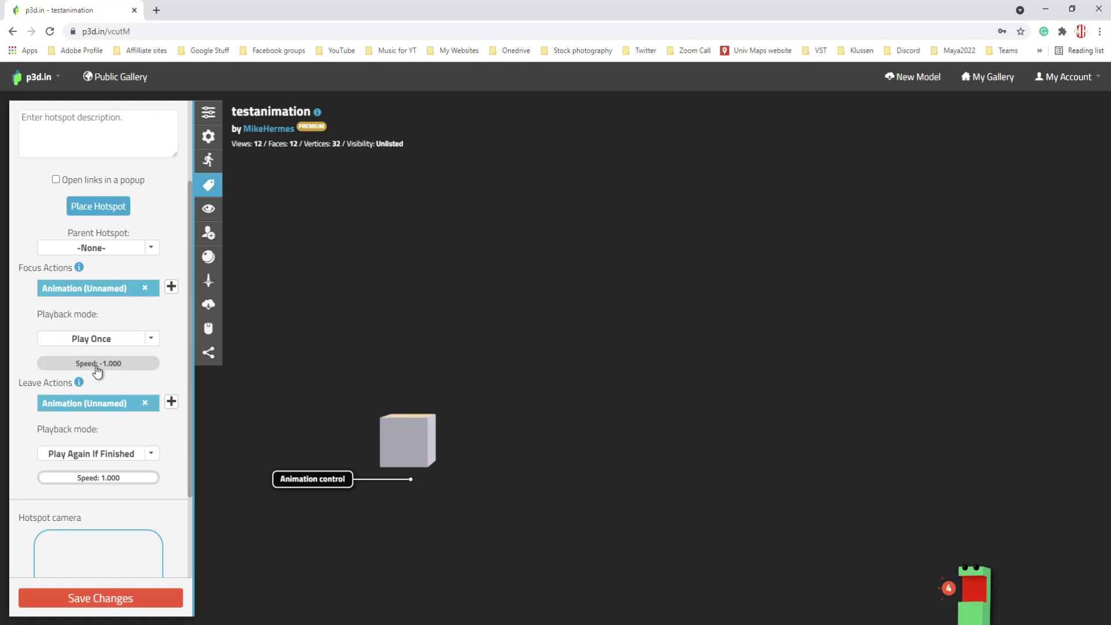
left_click(144, 366)
type("1")
key("Return")
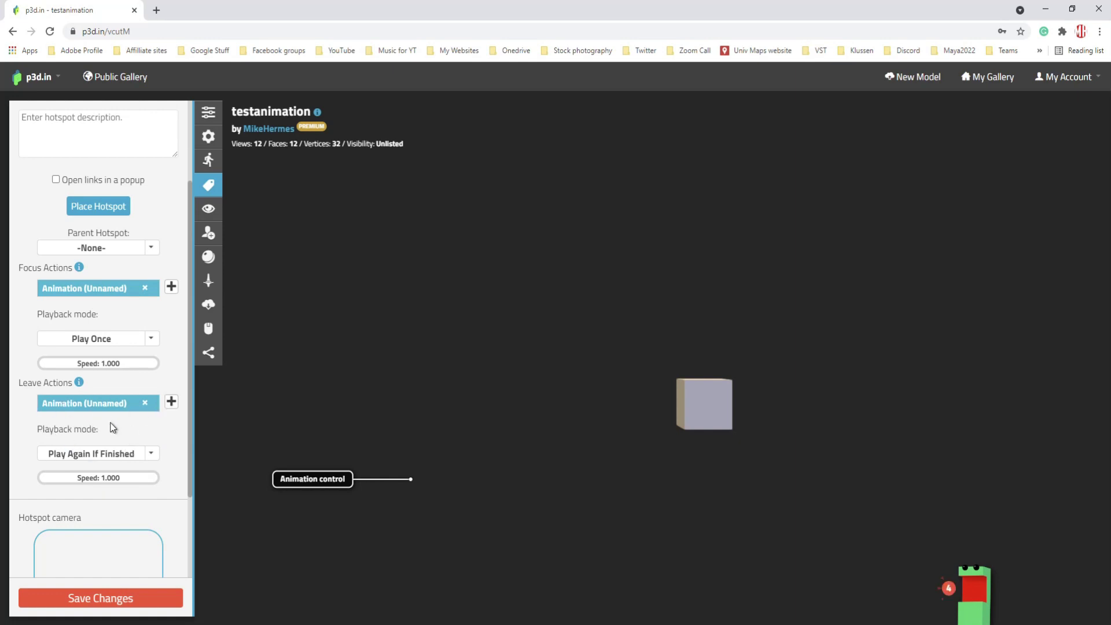
- Keep the leave action on Play Again If Finished and set its speed to 1
left_click(152, 457)
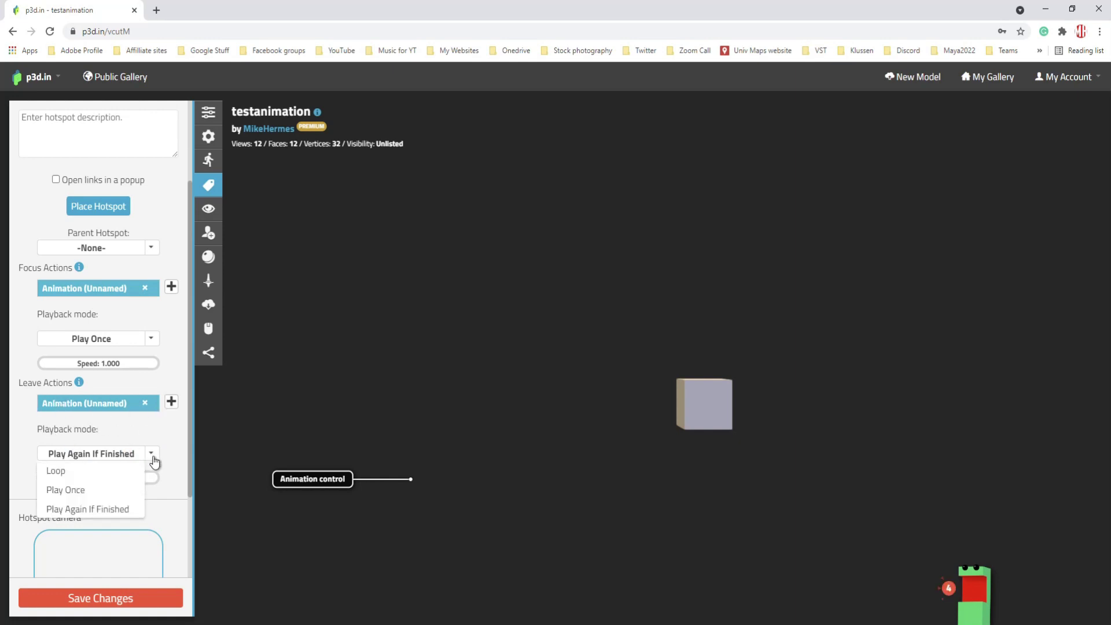
left_click(102, 509)
left_click(111, 478)
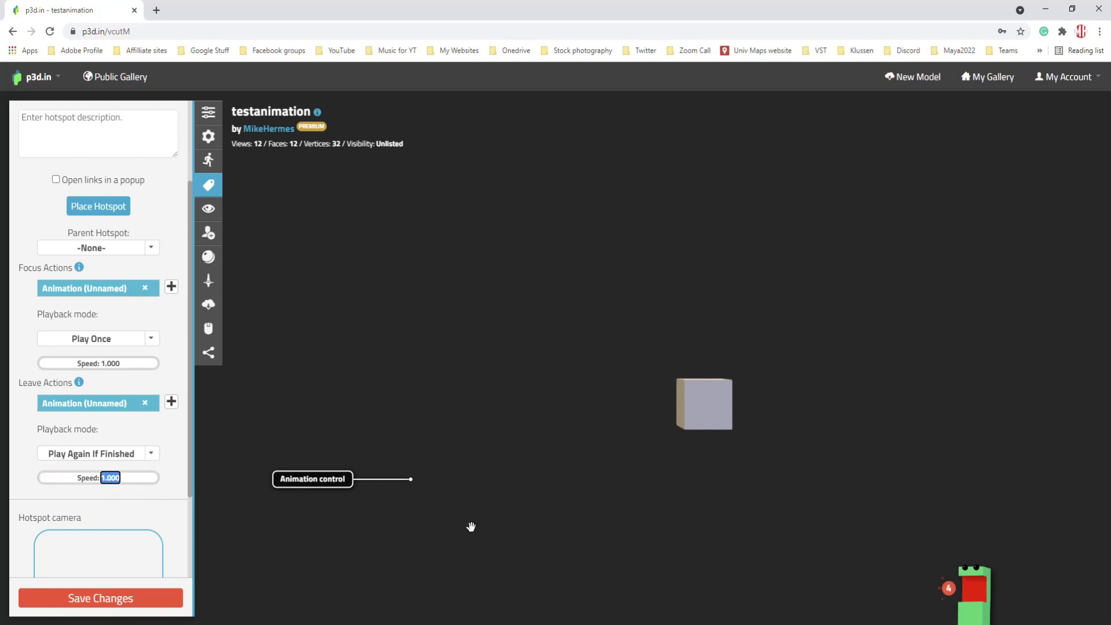
type("1")
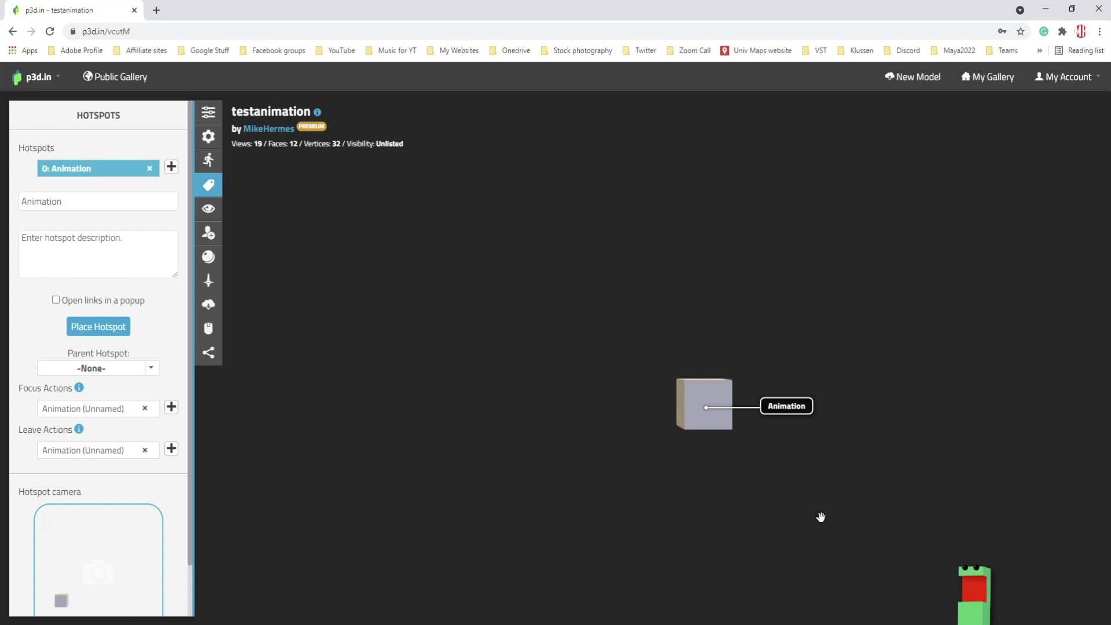
left_click(711, 422)
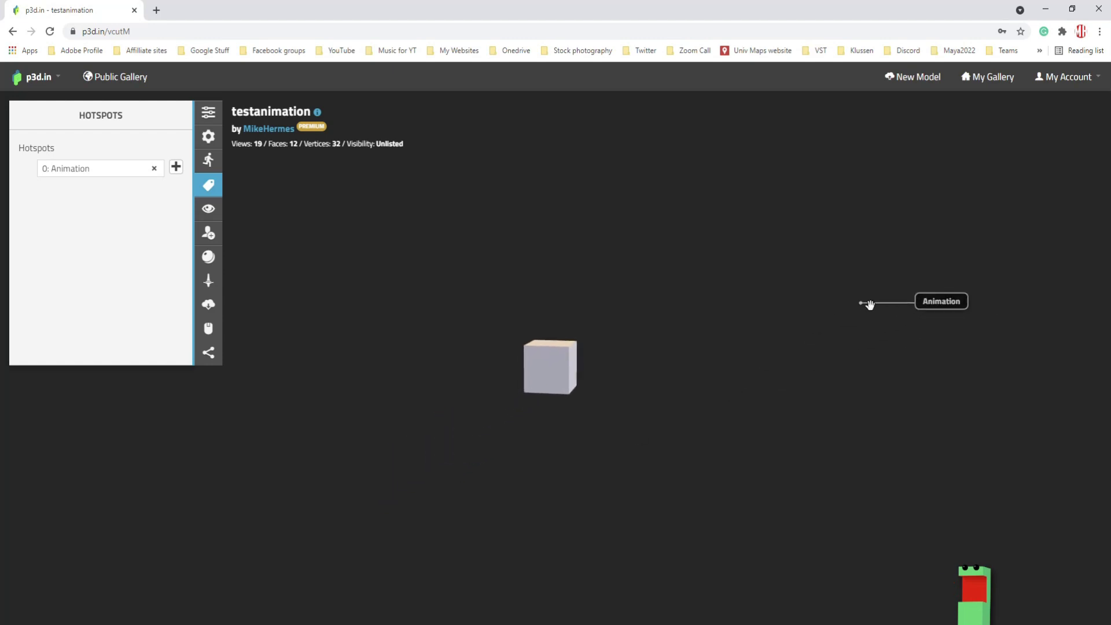
left_click(863, 307)
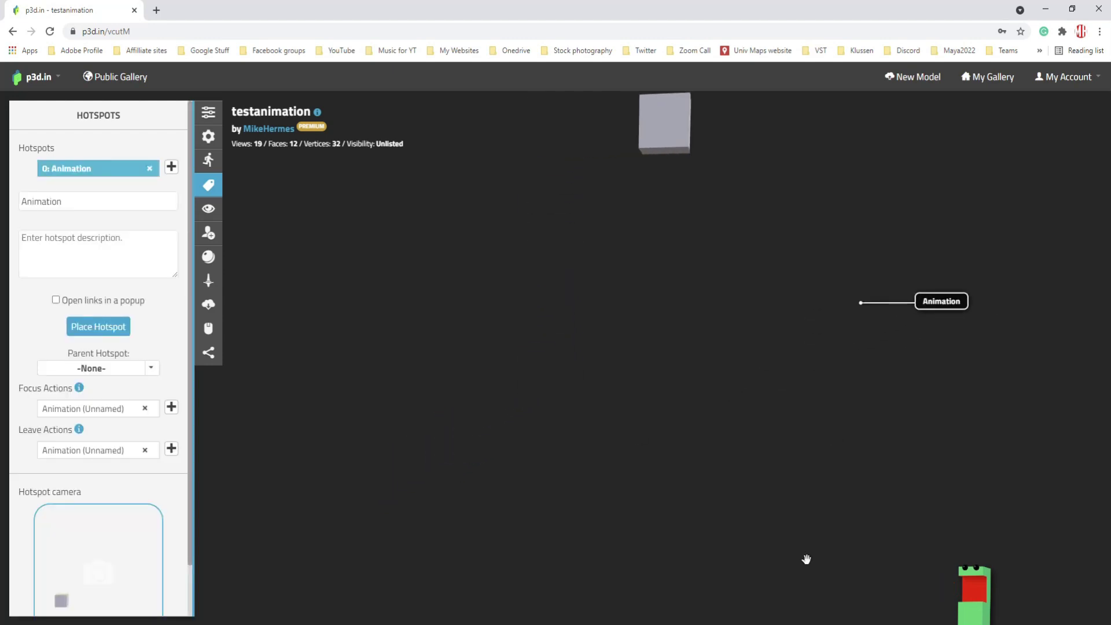